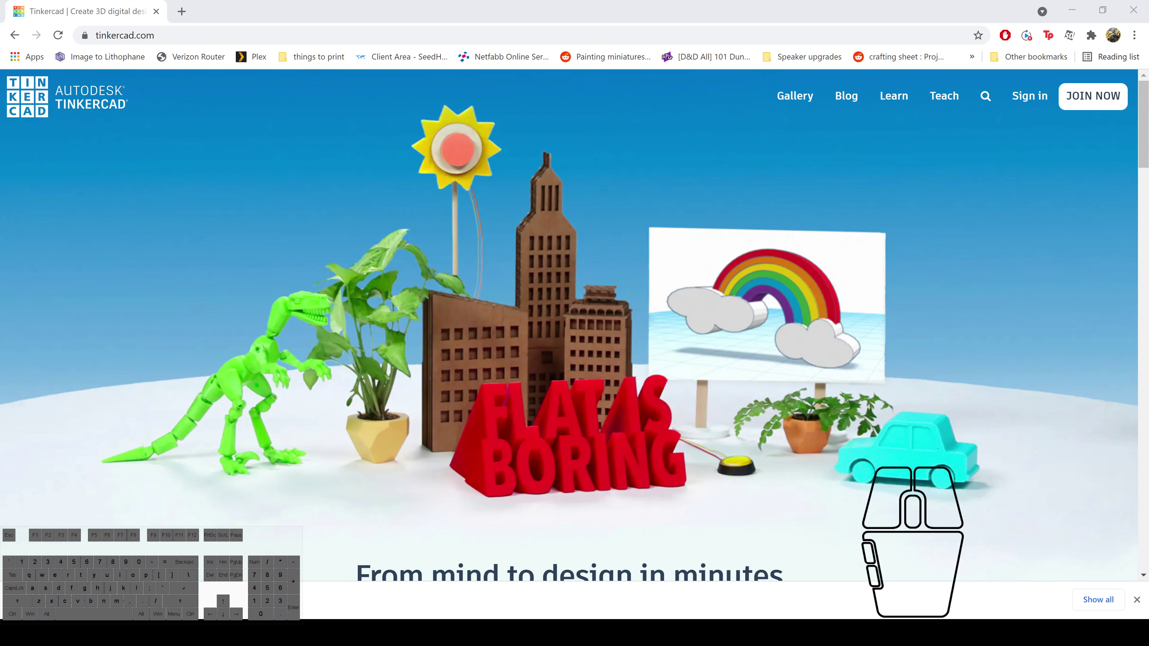
Open the registration form for a personal account with e-mail sign-up and go back without filling it in
left_click(279, 275)
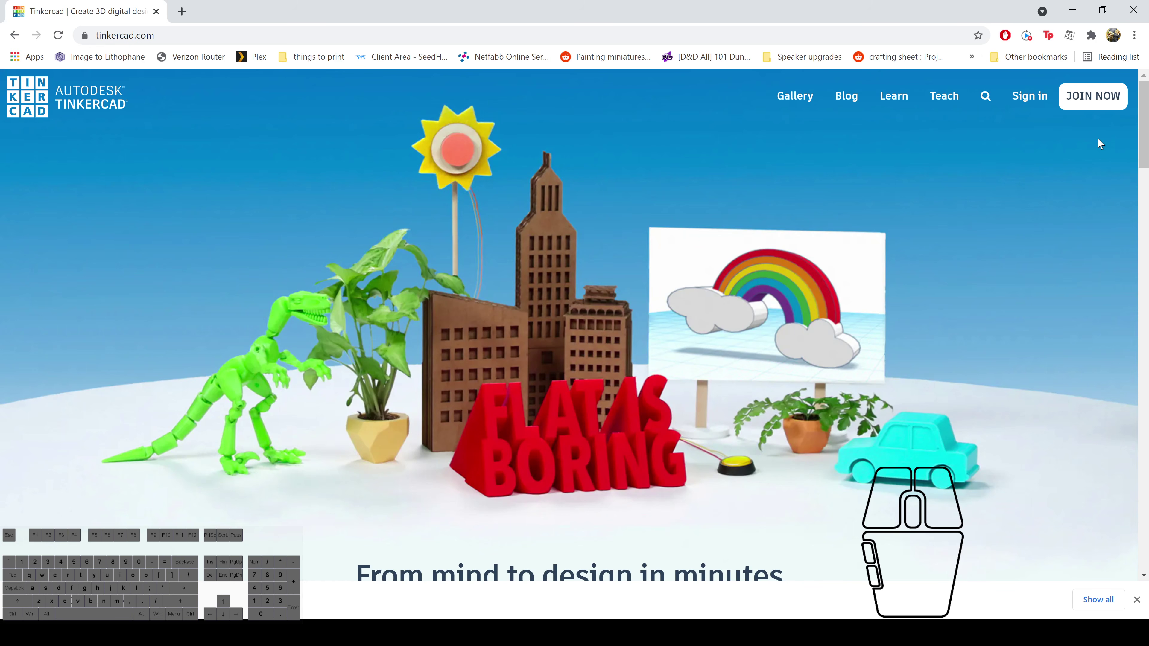
left_click(1092, 101)
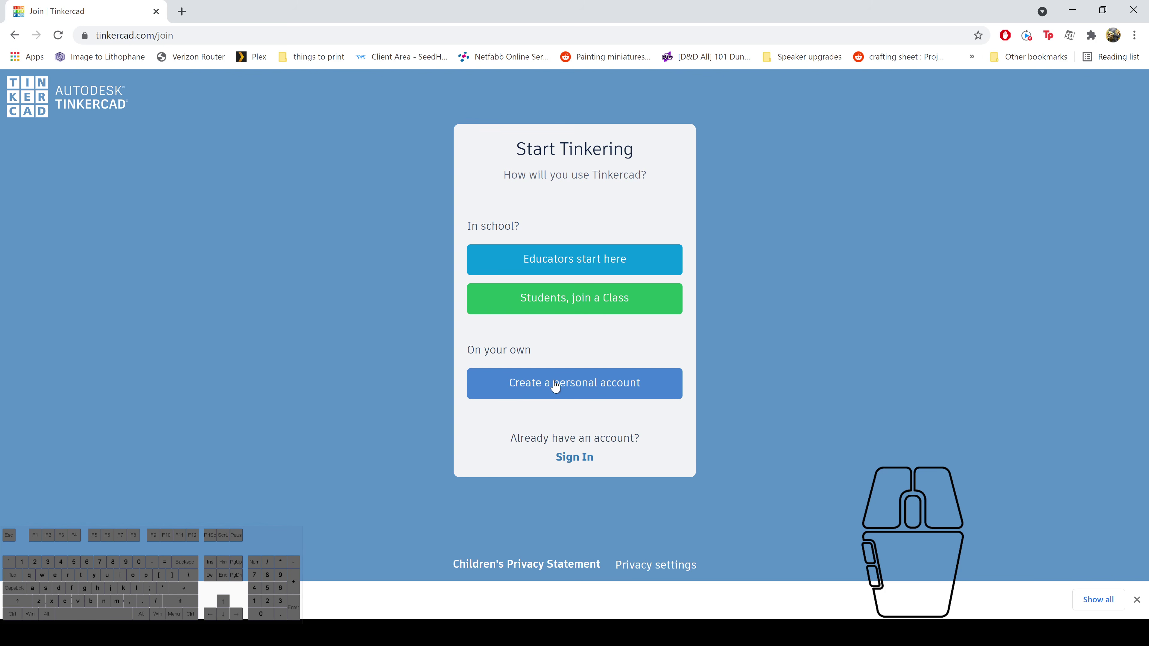
left_click(574, 388)
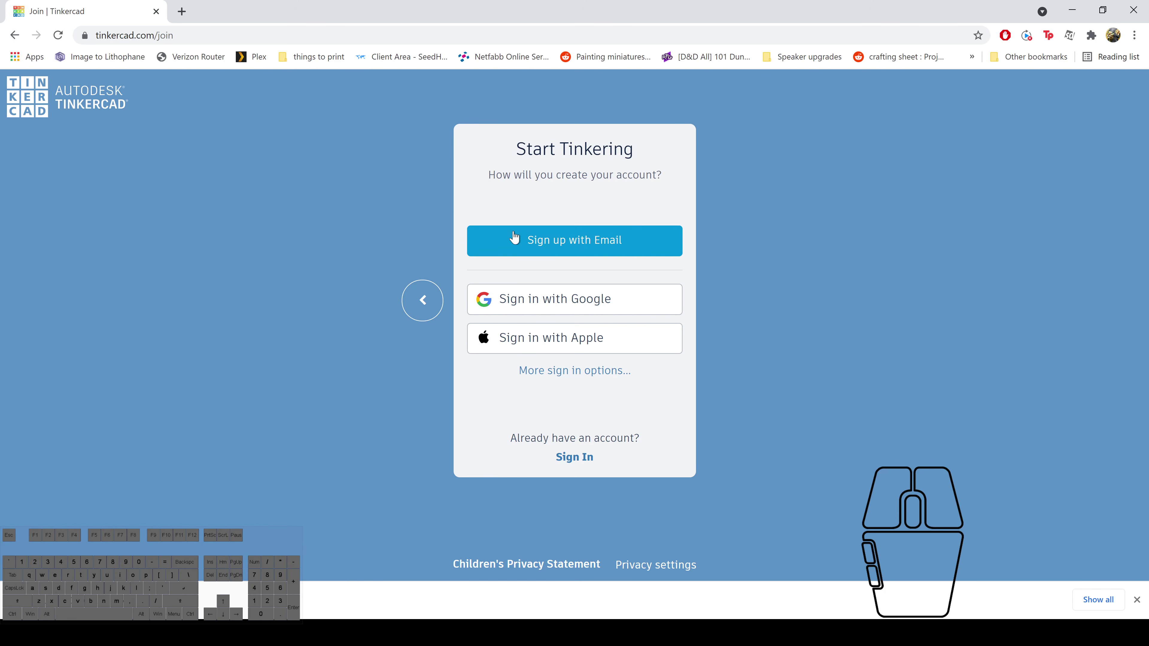
left_click(591, 249)
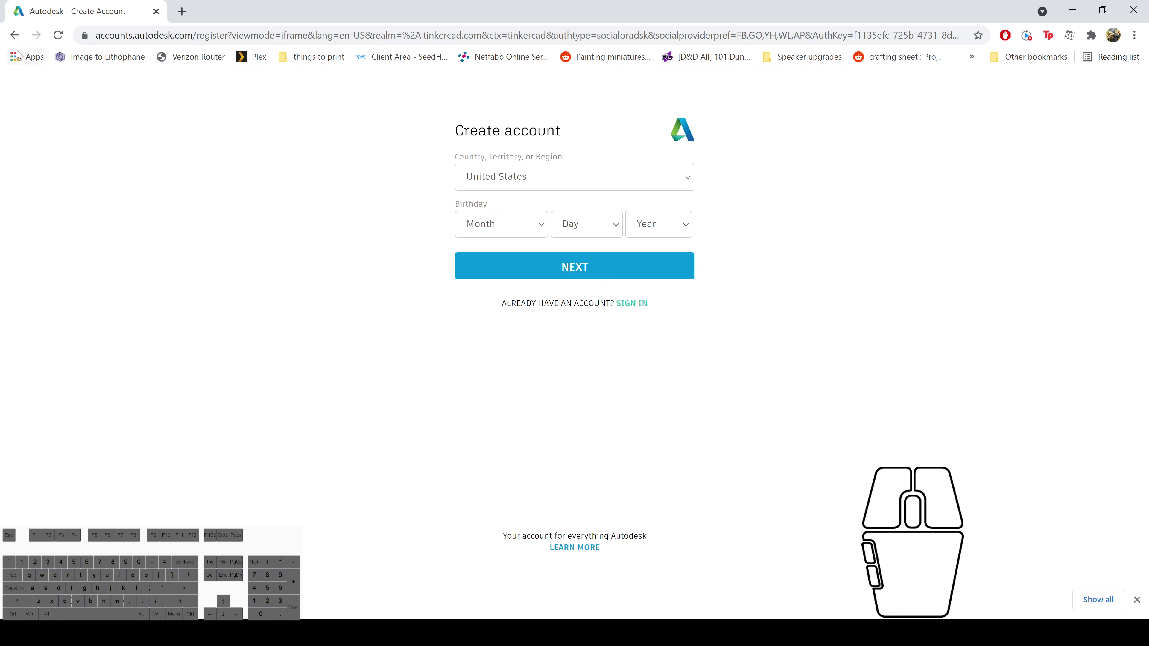
left_click(14, 35)
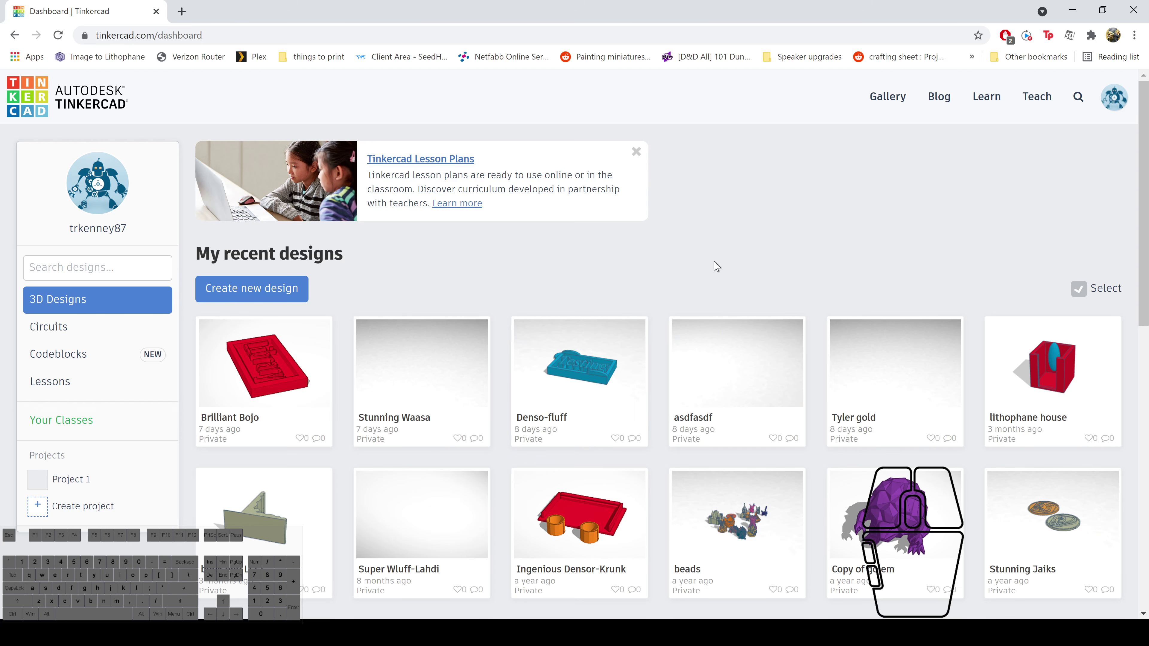
Create a new 3D design from the dashboard
left_click(240, 289)
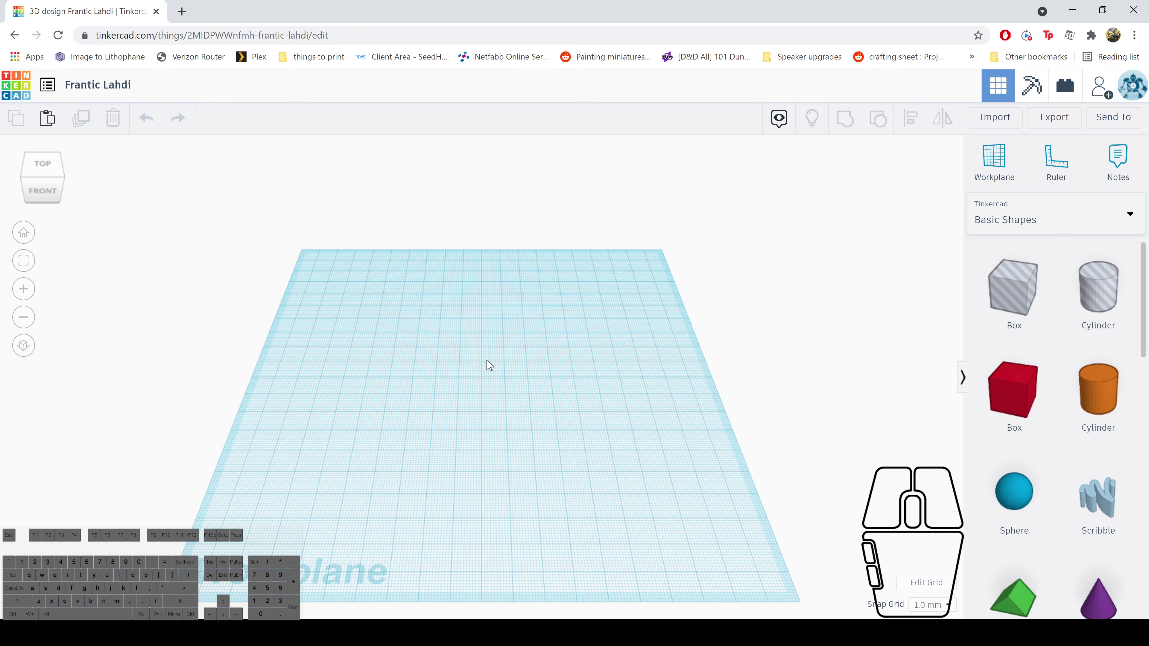
Examine the empty workplane by orbiting, panning and zooming in and out
right_click_drag(489, 366, 561, 356)
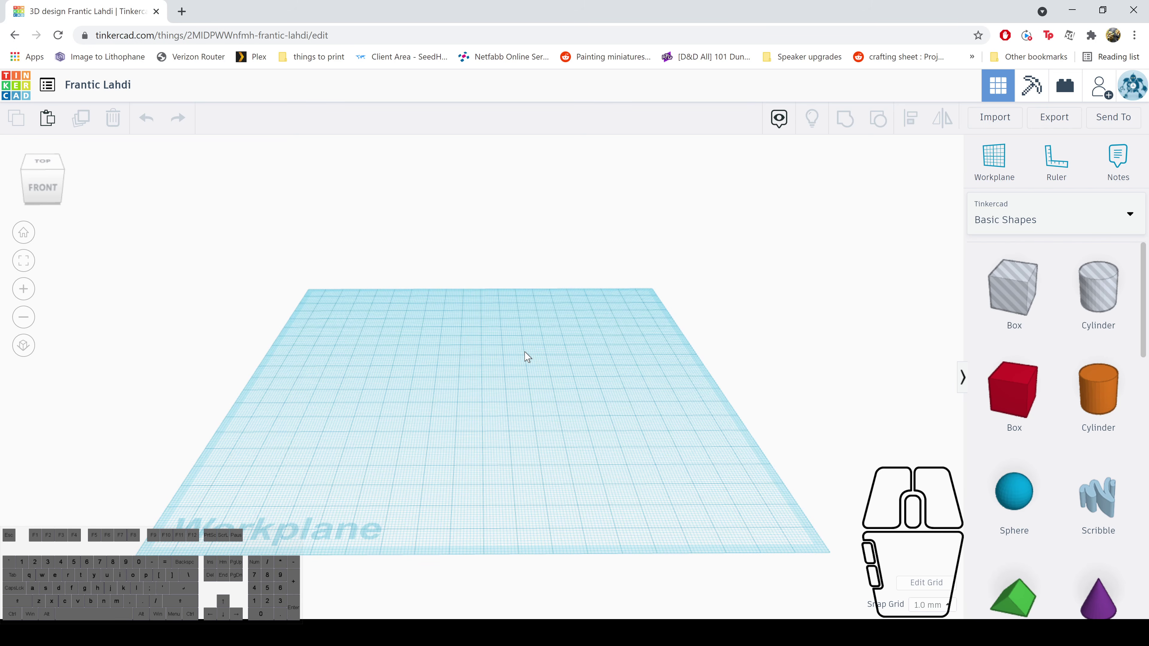
scroll(527, 357, "down", 1)
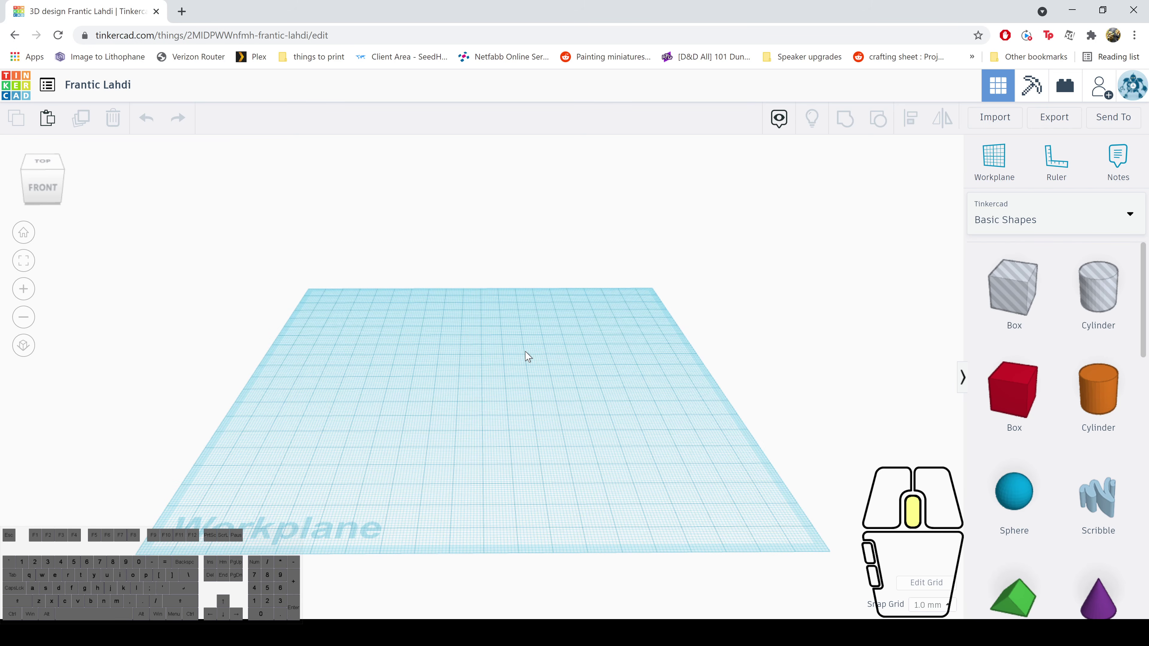
middle_click_drag(528, 357, 550, 316)
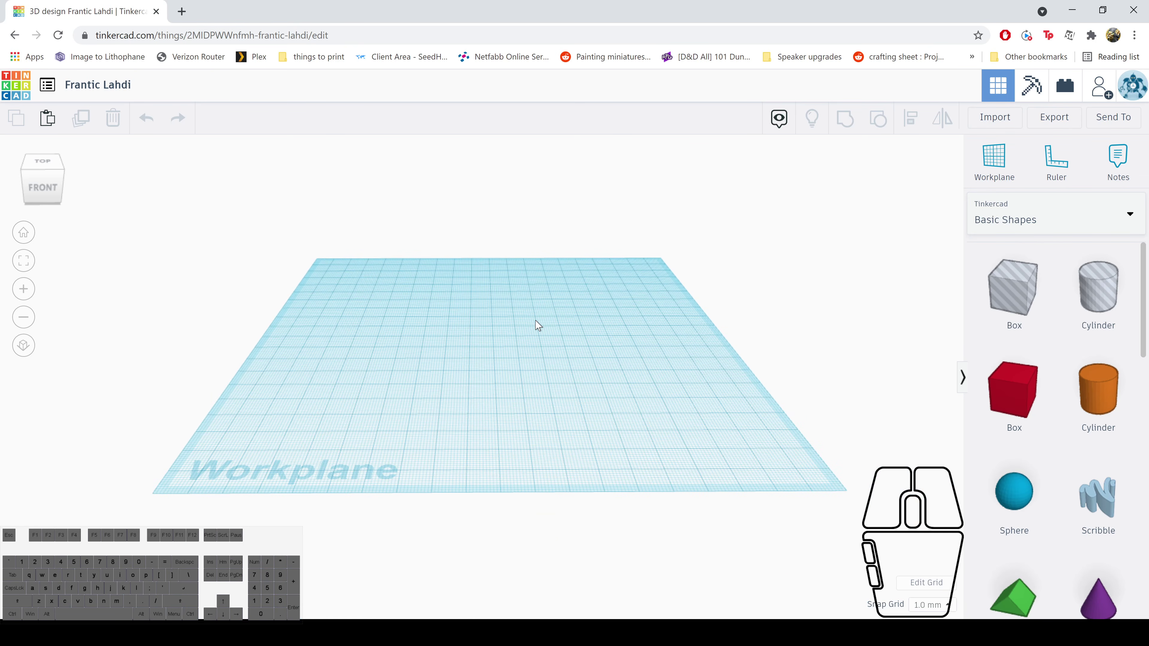
scroll(538, 325, "up", 3)
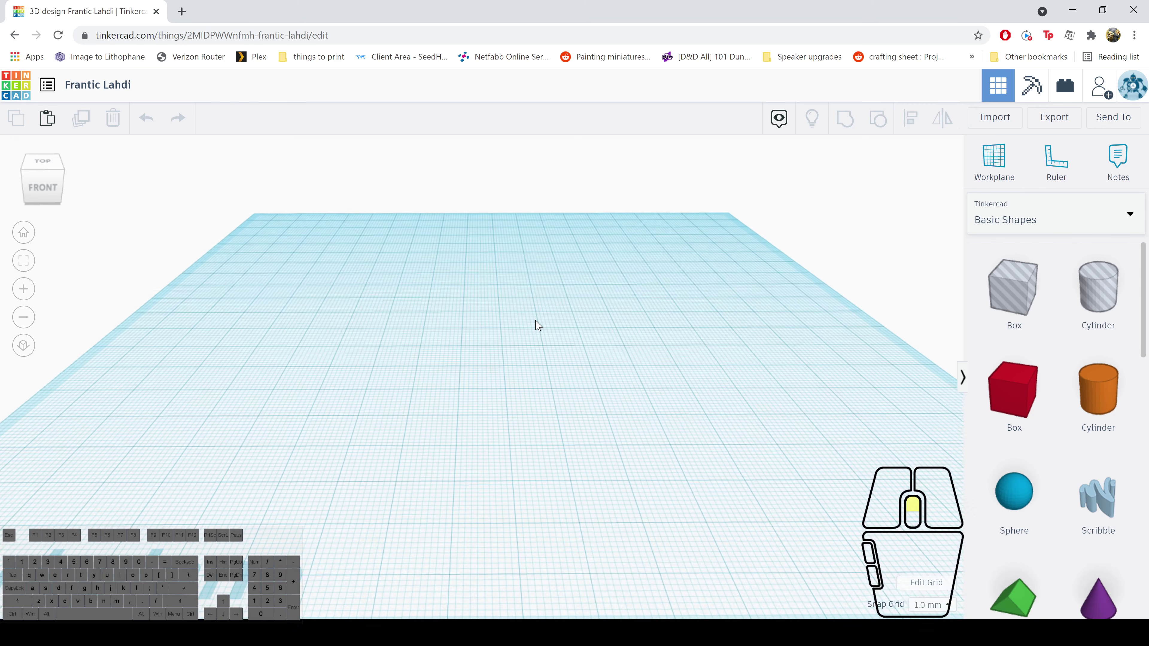
scroll(537, 325, "down", 4)
scroll(538, 325, "up", 4)
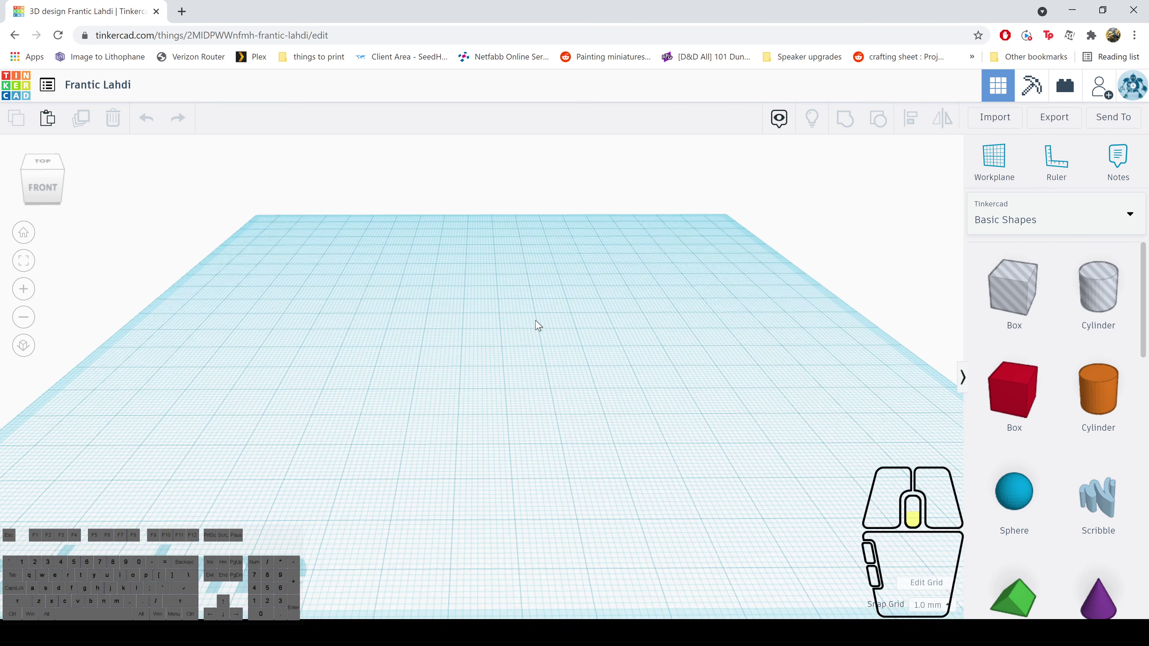
scroll(537, 325, "down", 2)
scroll(537, 325, "up", 2)
scroll(537, 325, "down", 3)
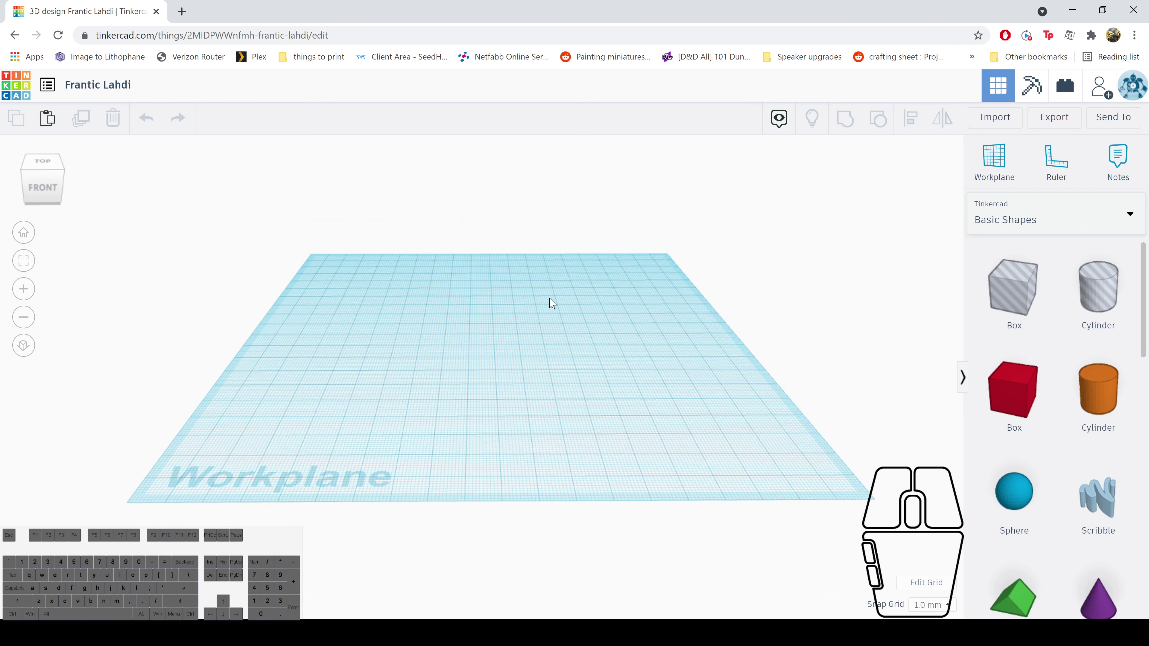
View the workplane from the front, from below and at different zoom levels, and return to the home view
left_click(42, 172)
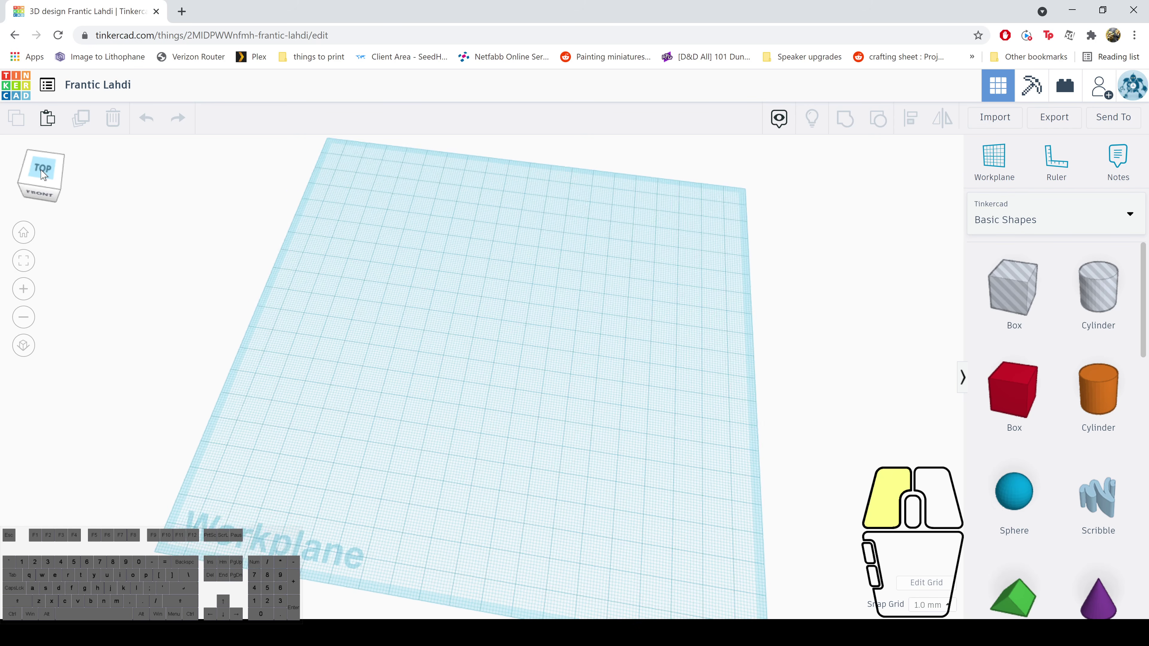
mouse_move(42, 174)
left_mouse_down()
mouse_move(42, 199)
mouse_move(35, 175)
left_mouse_up()
left_click(54, 177)
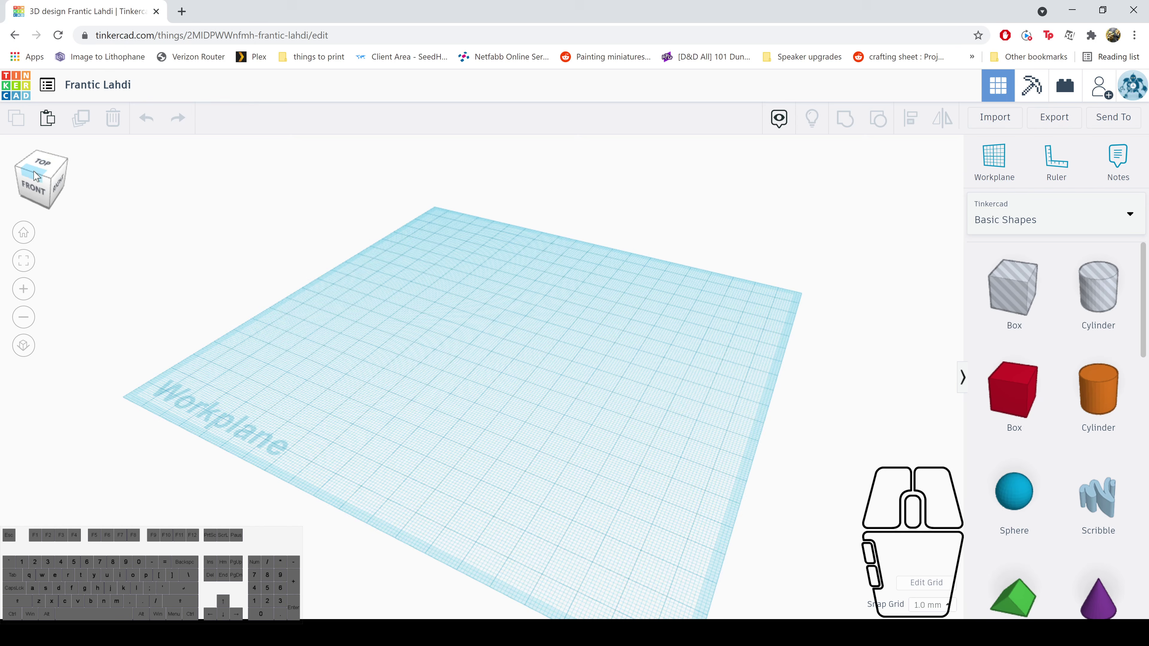
left_click(33, 190)
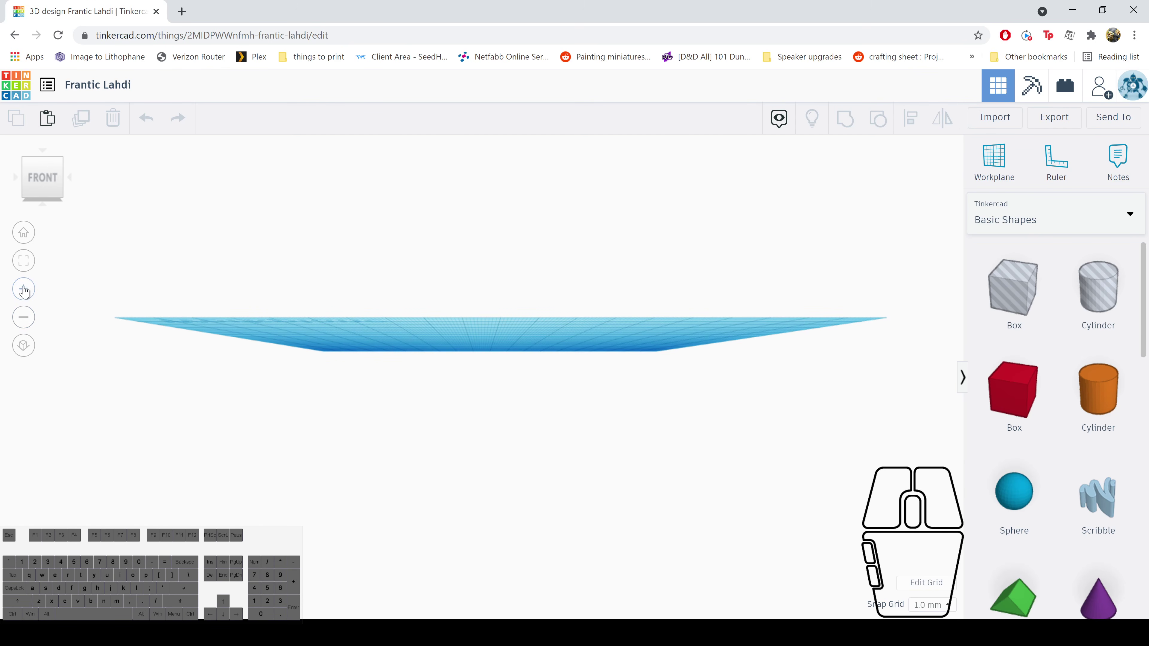
left_click(25, 291)
left_click(28, 317)
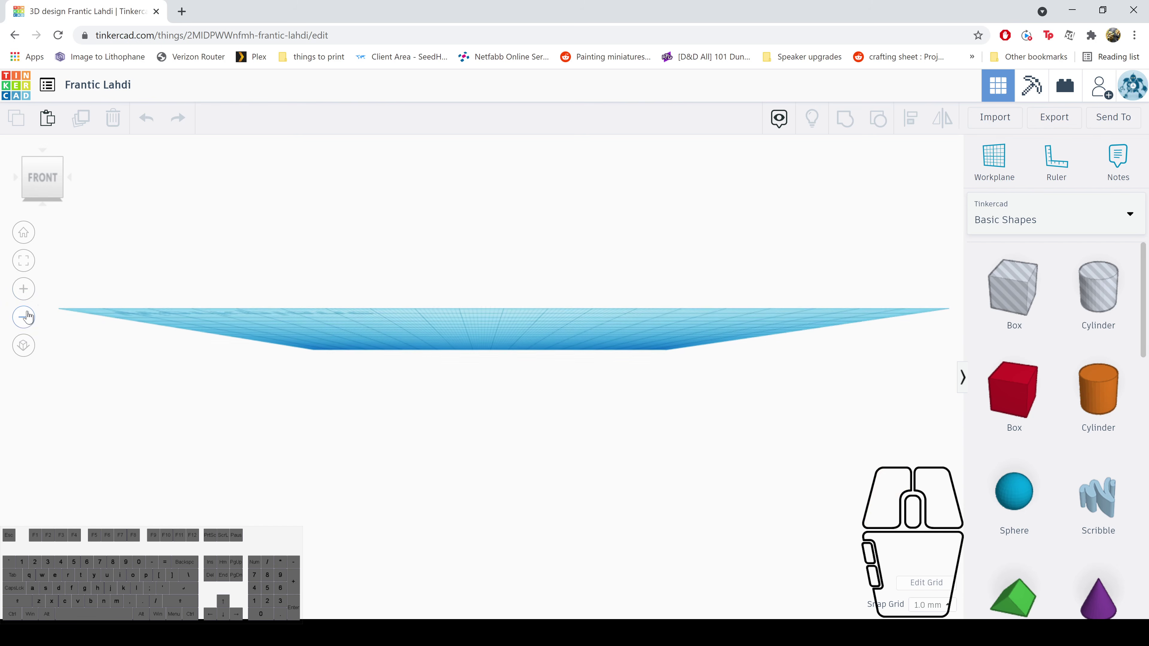
left_click(24, 289)
right_click_drag(286, 382, 524, 306)
scroll(587, 331, "up", 1)
scroll(587, 331, "down", 5)
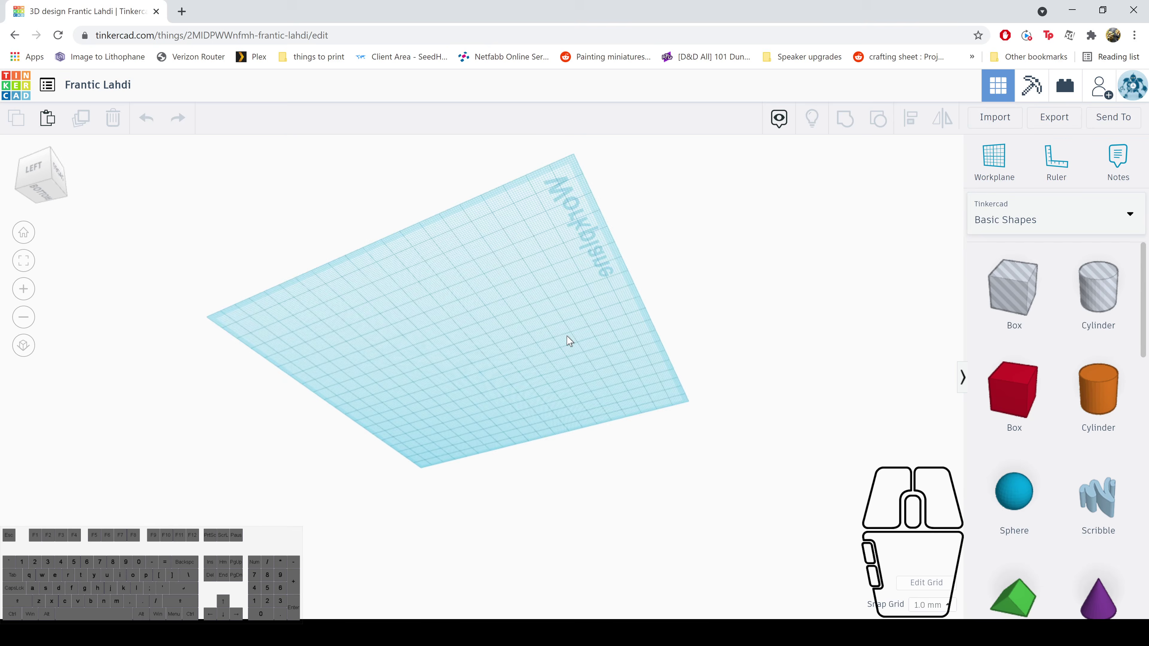
right_click_drag(587, 326, 142, 262)
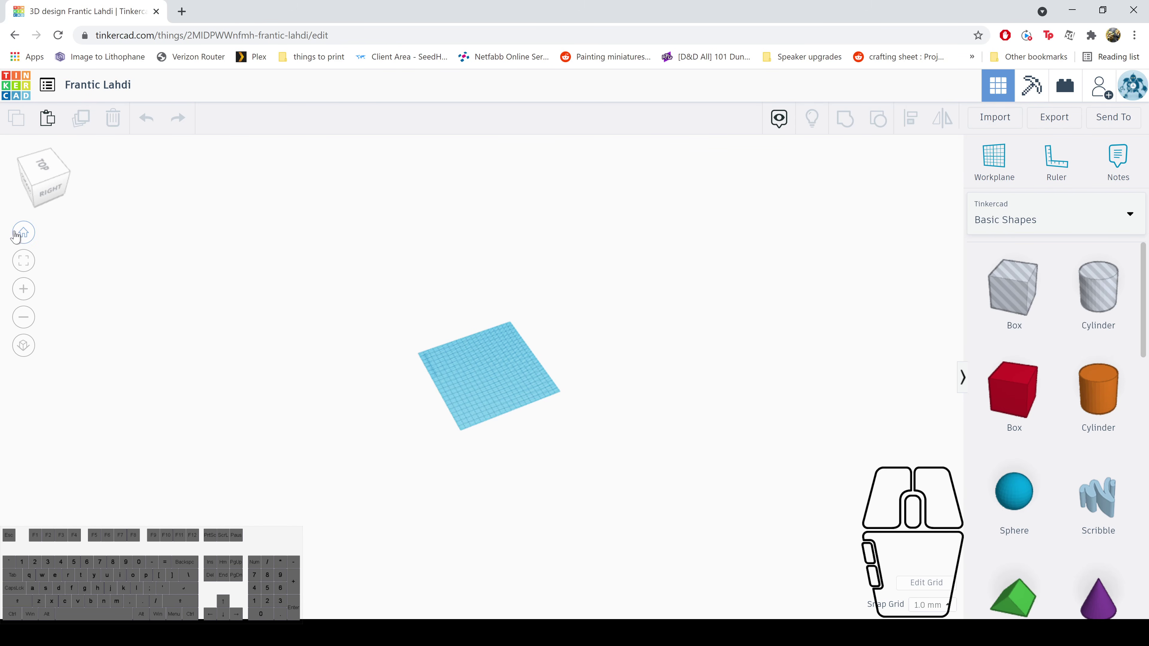
left_click(25, 237)
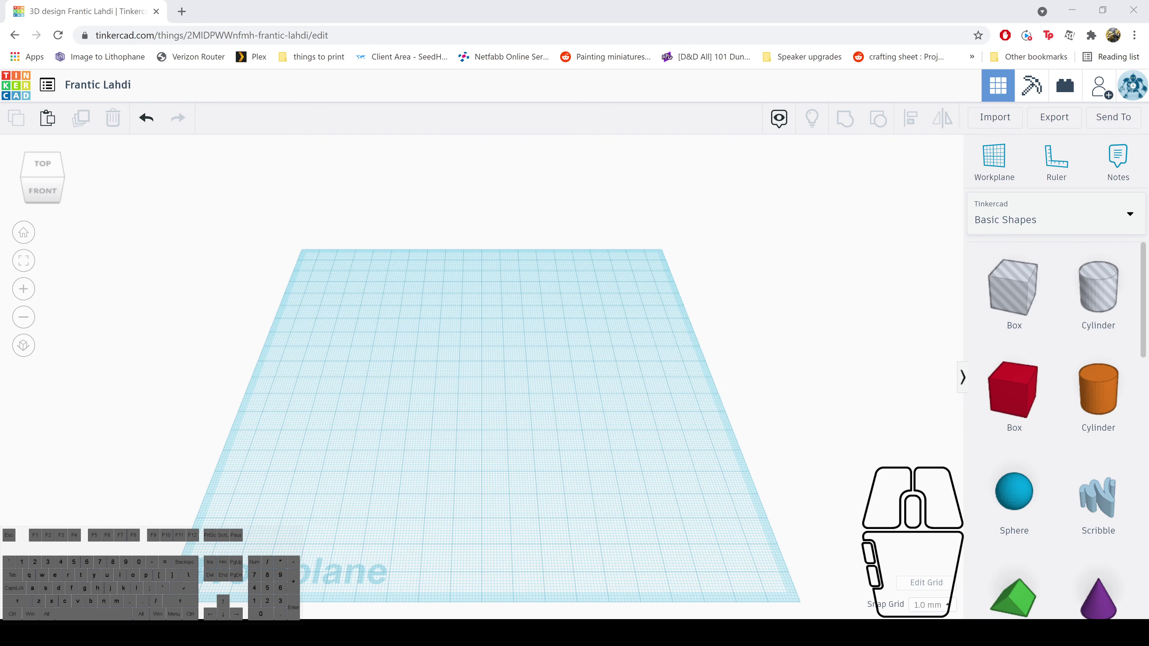
Place a solid red box near the middle of the workplane
left_click(228, 378)
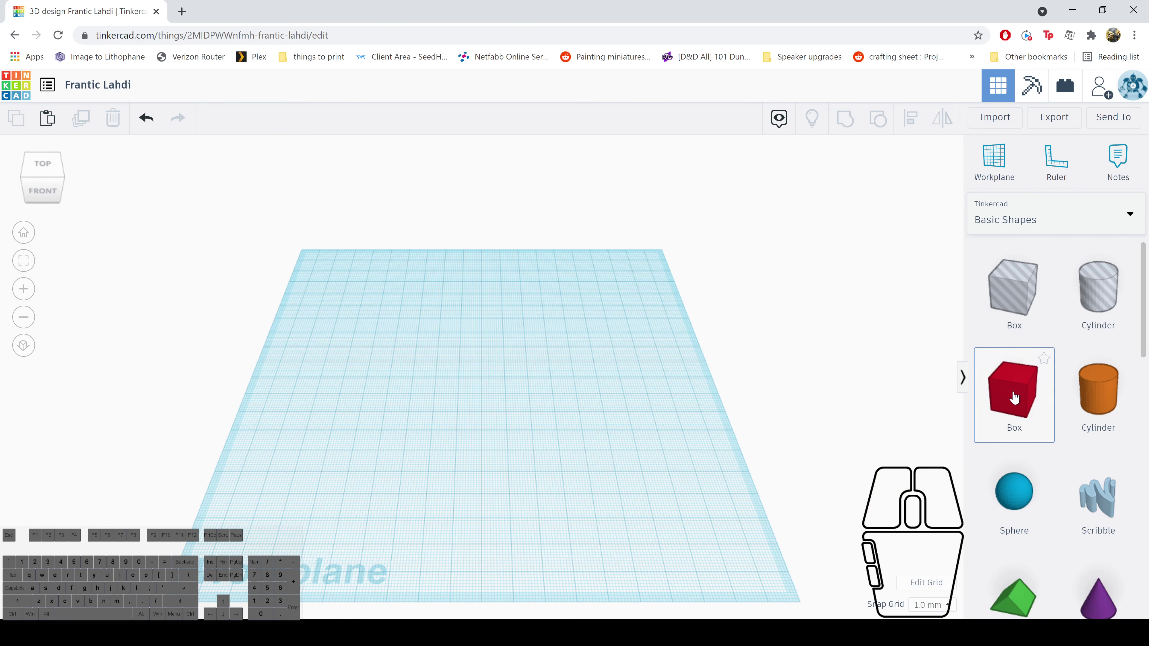
left_click_drag(1014, 397, 497, 366)
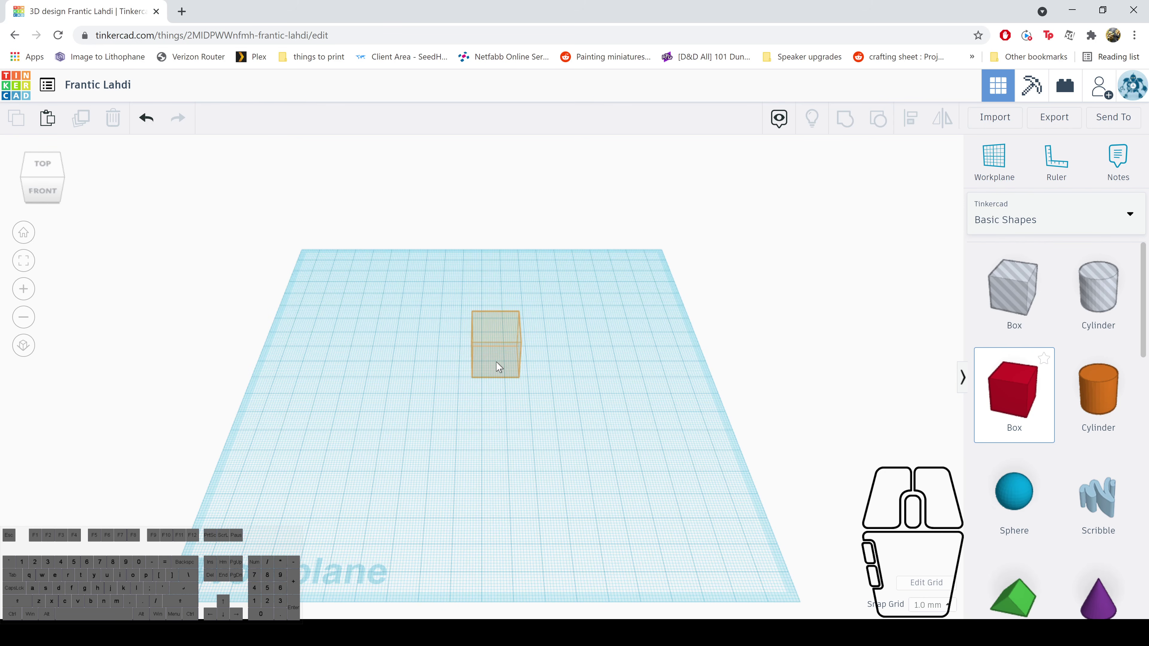
left_click(493, 390)
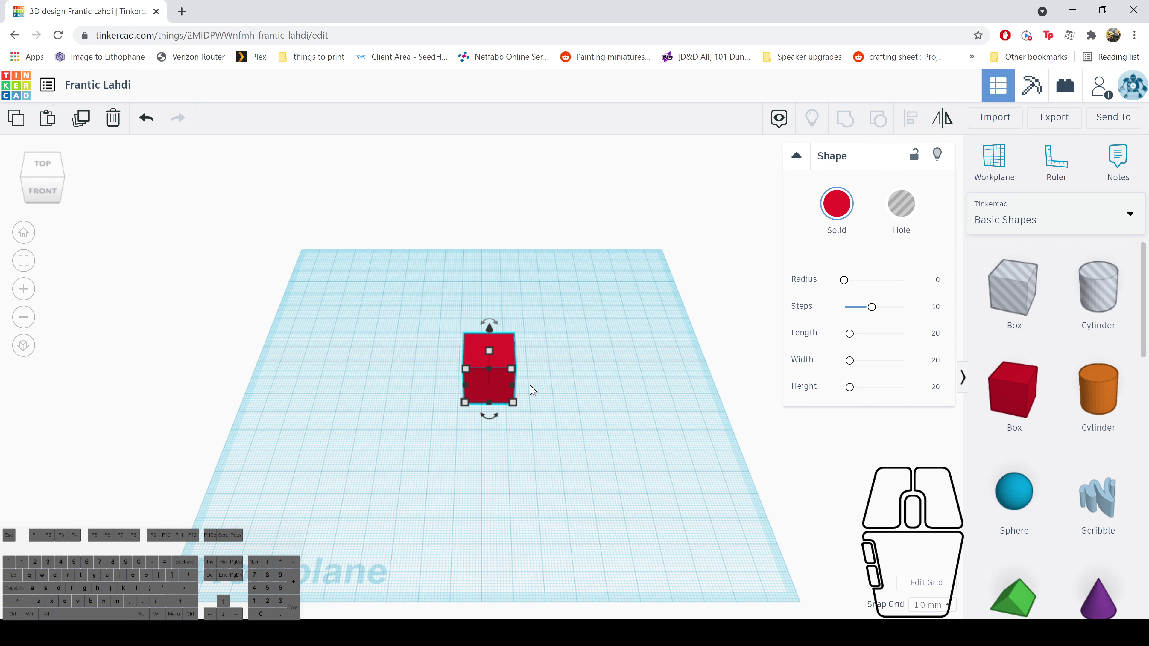
Stretch the box to the right and toward the back of the workplane to form a wide rectangular block
mouse_move(513, 388)
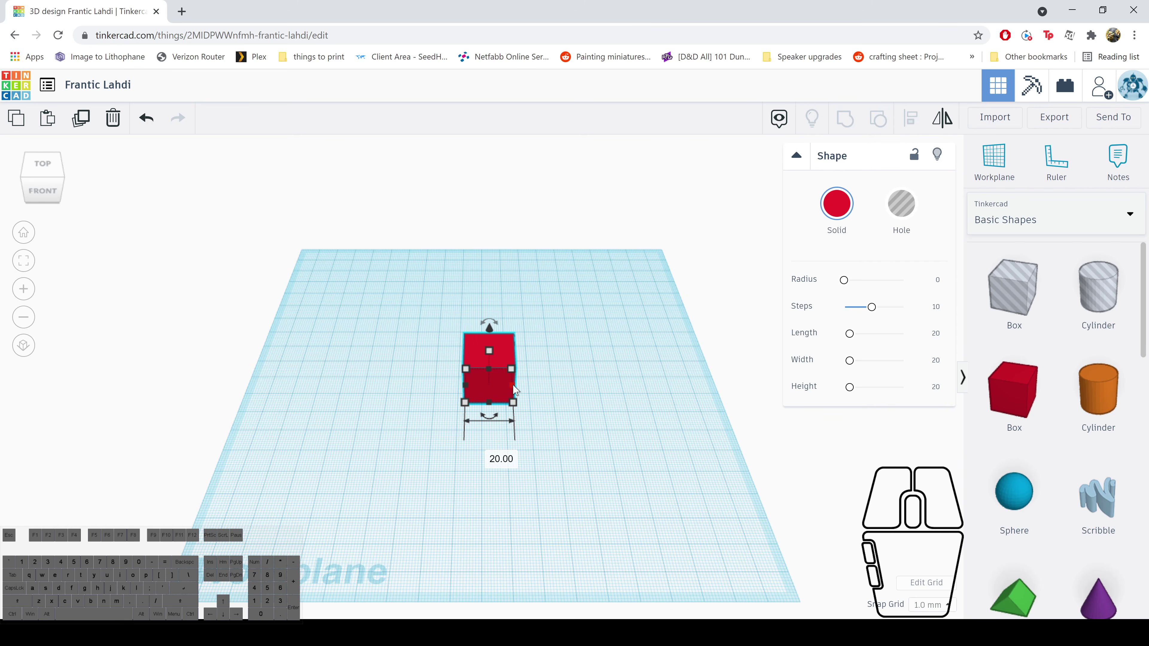
left_click_drag(514, 388, 701, 385)
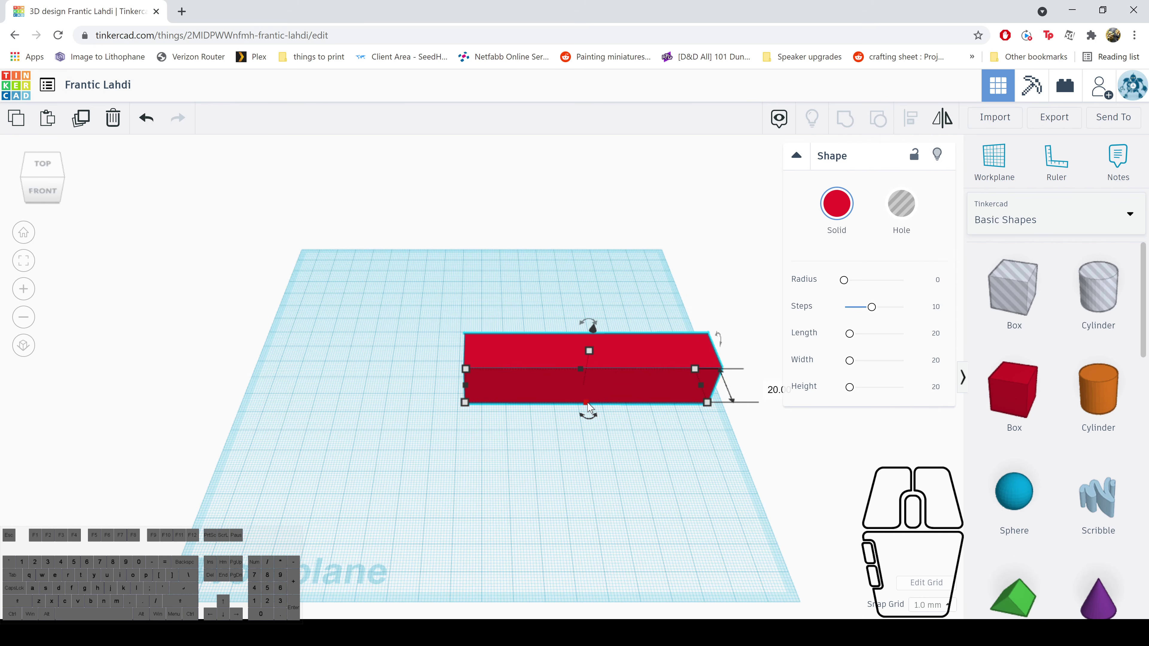
left_click(581, 371)
left_click_drag(581, 370, 542, 313)
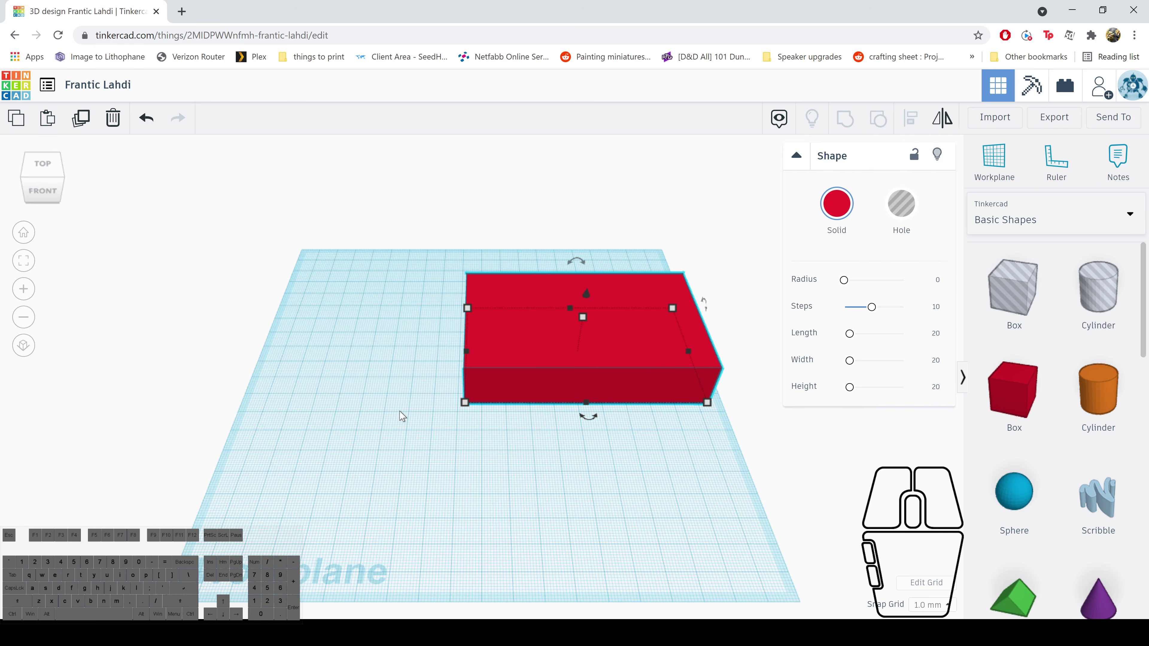
Lower the block's top face to turn it into a flat slab, and fit the view to it
right_click_drag(398, 410, 399, 362)
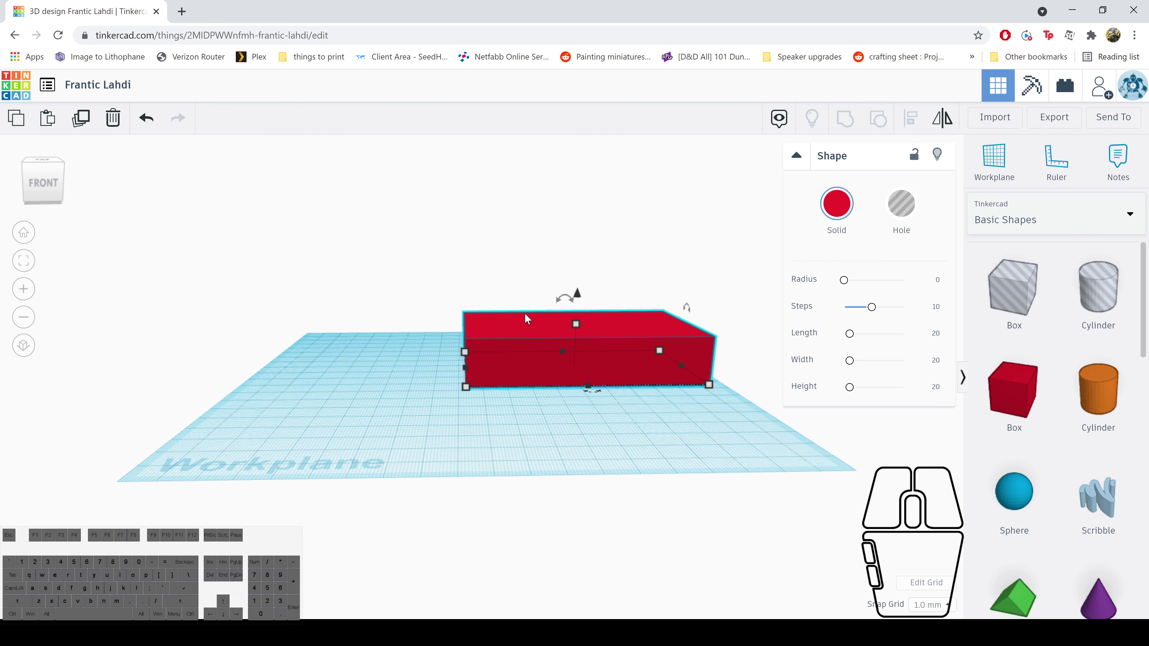
mouse_move(581, 323)
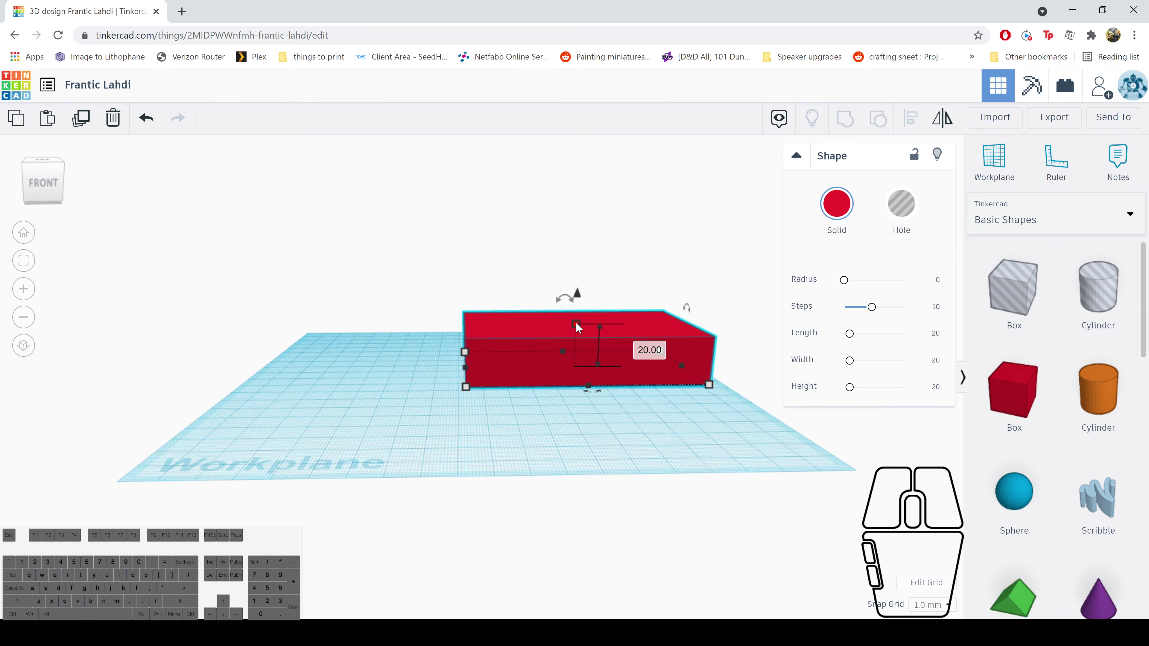
left_click_drag(575, 323, 575, 352)
key("f")
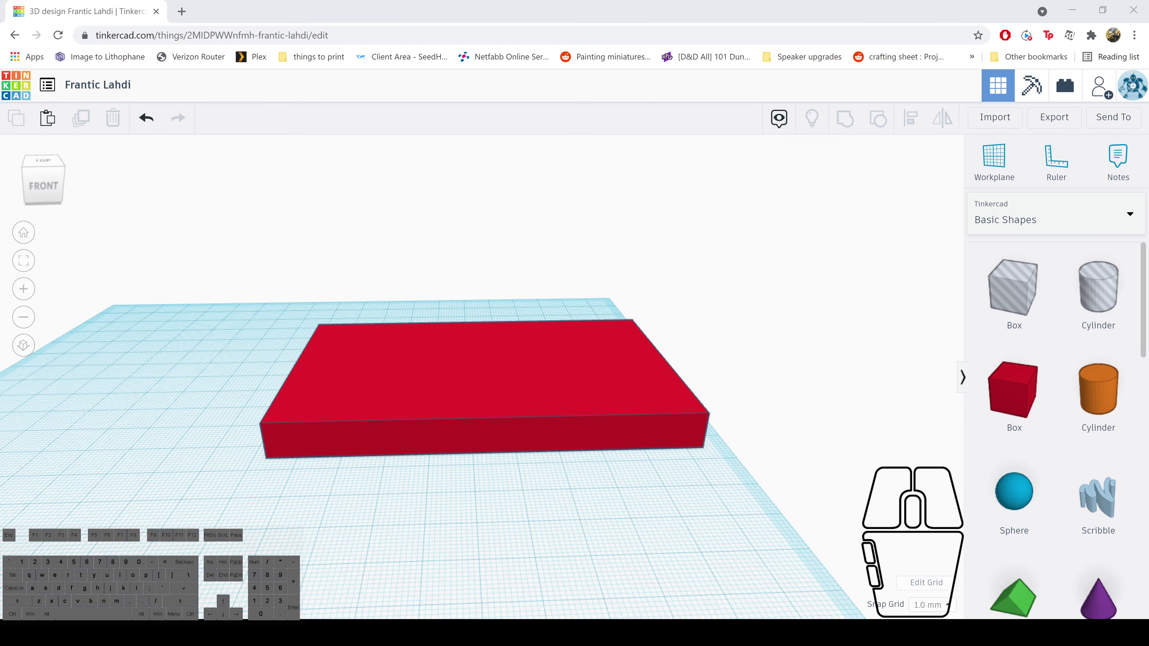
Place a second solid box, 20 by 20 by 20, on the slab near its back-left corner
left_click(76, 4)
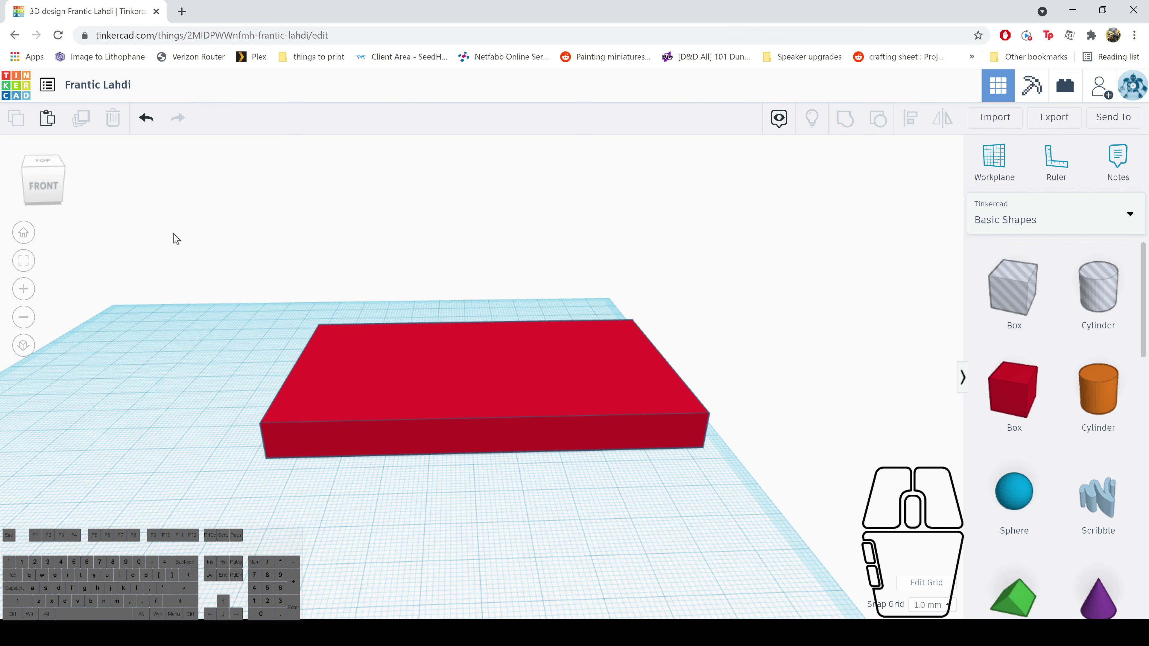
scroll(508, 344, "down", 5)
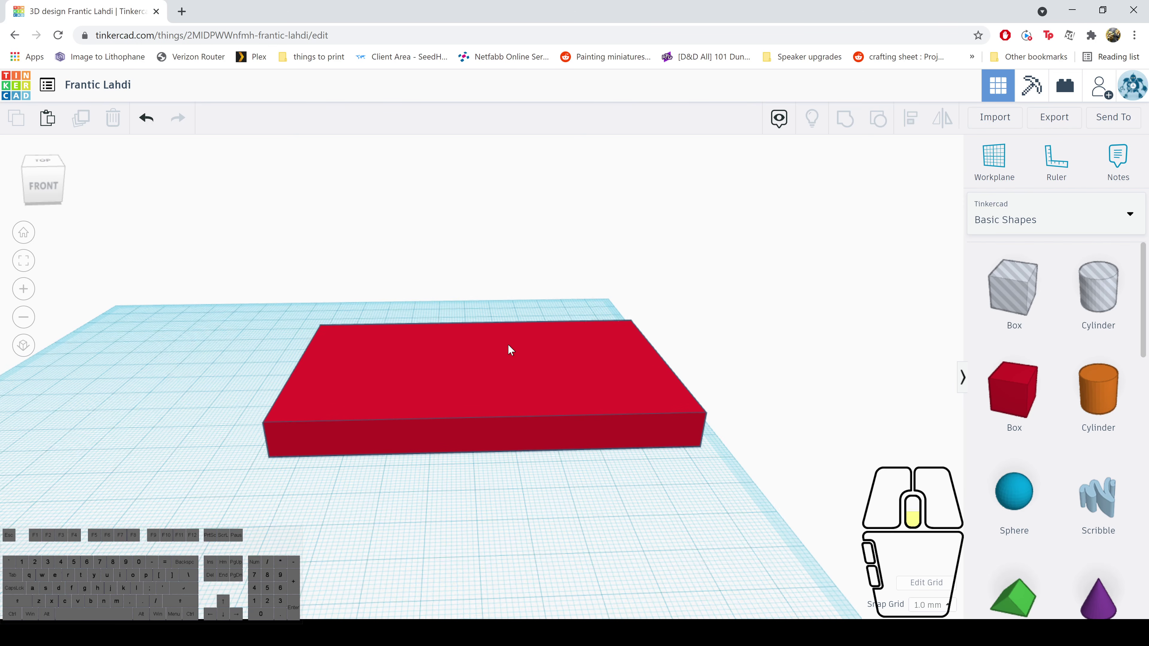
right_click_drag(484, 270, 472, 375)
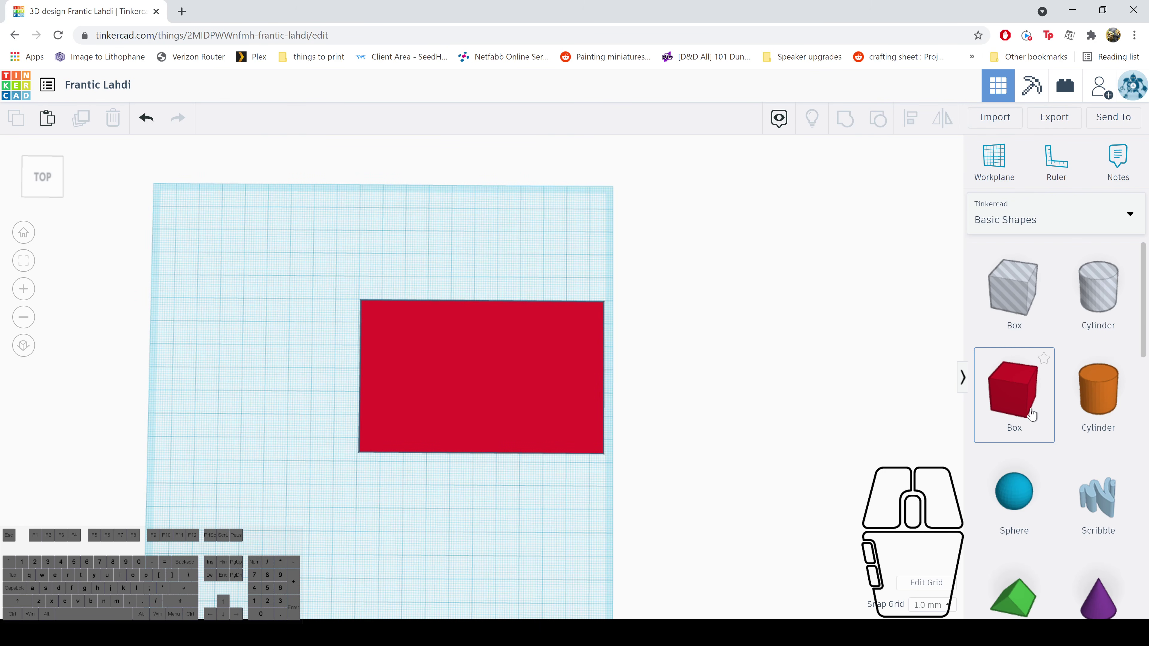
left_click_drag(1011, 401, 507, 377)
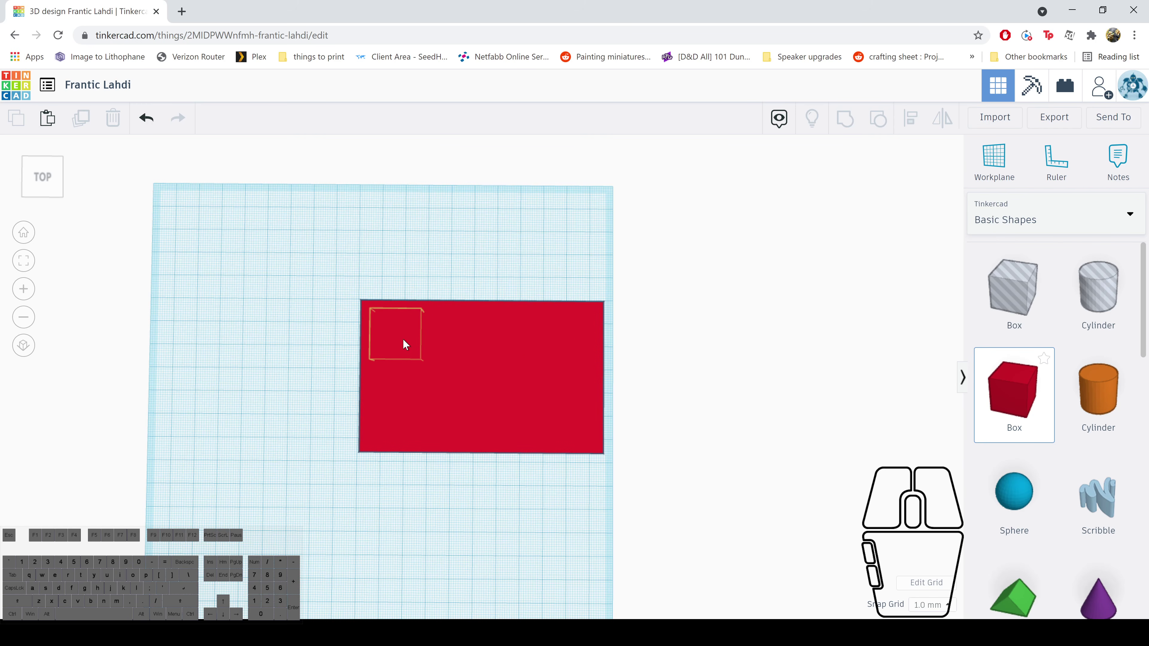
left_click_drag(408, 408, 539, 409)
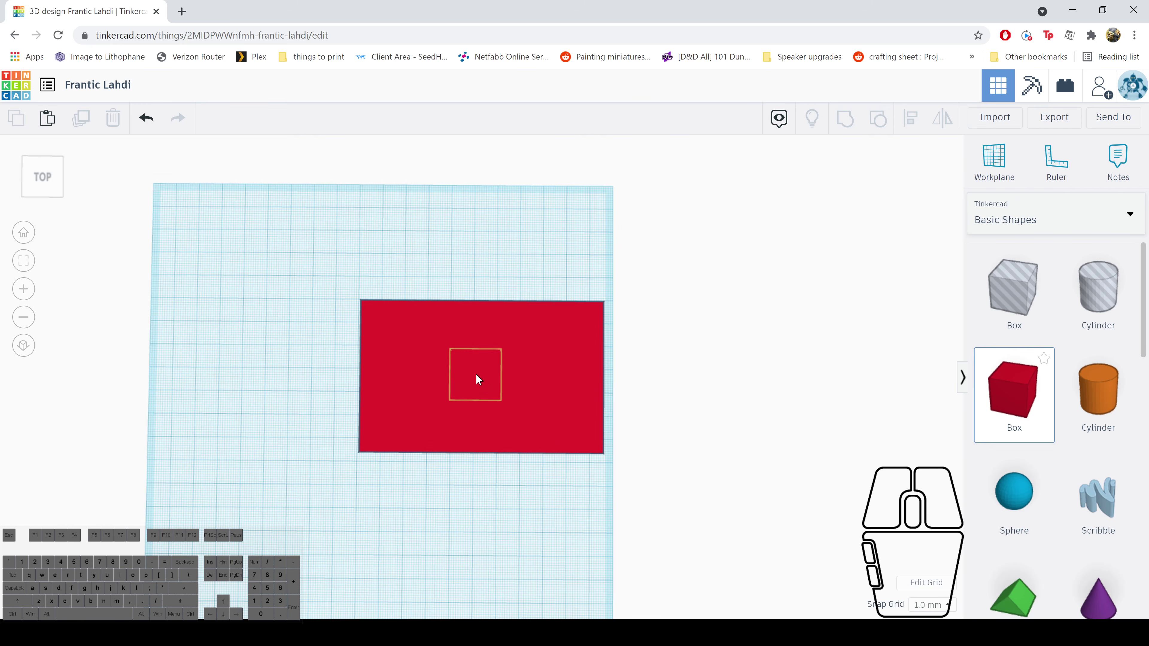
left_click_drag(476, 375, 436, 358)
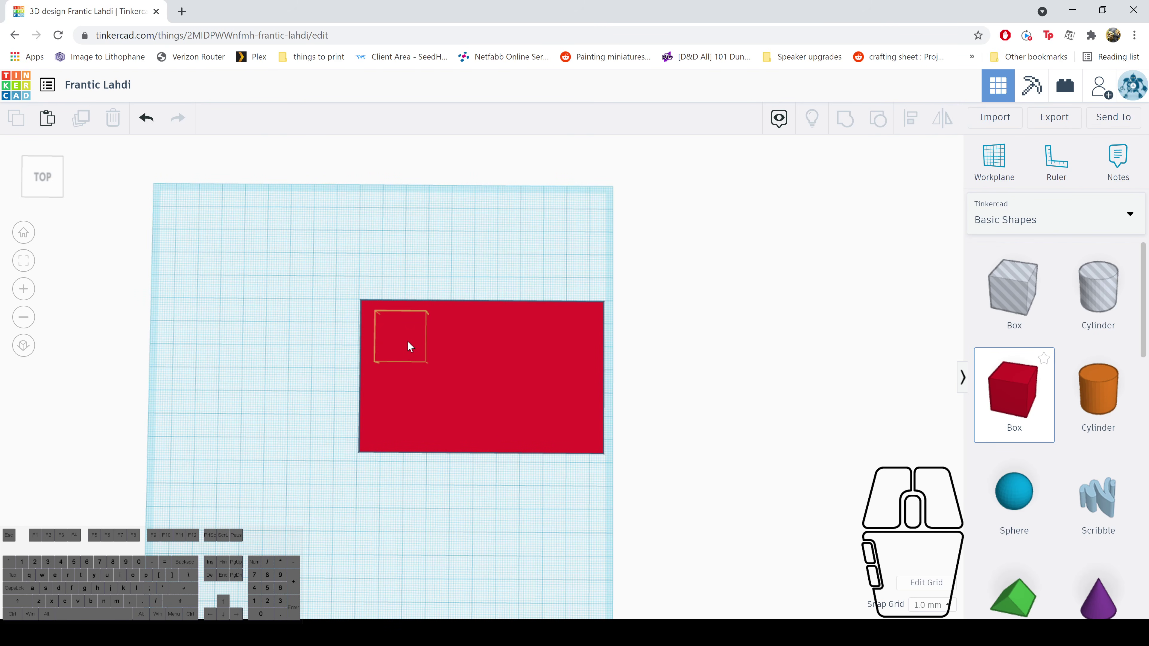
left_click_drag(409, 342, 408, 342)
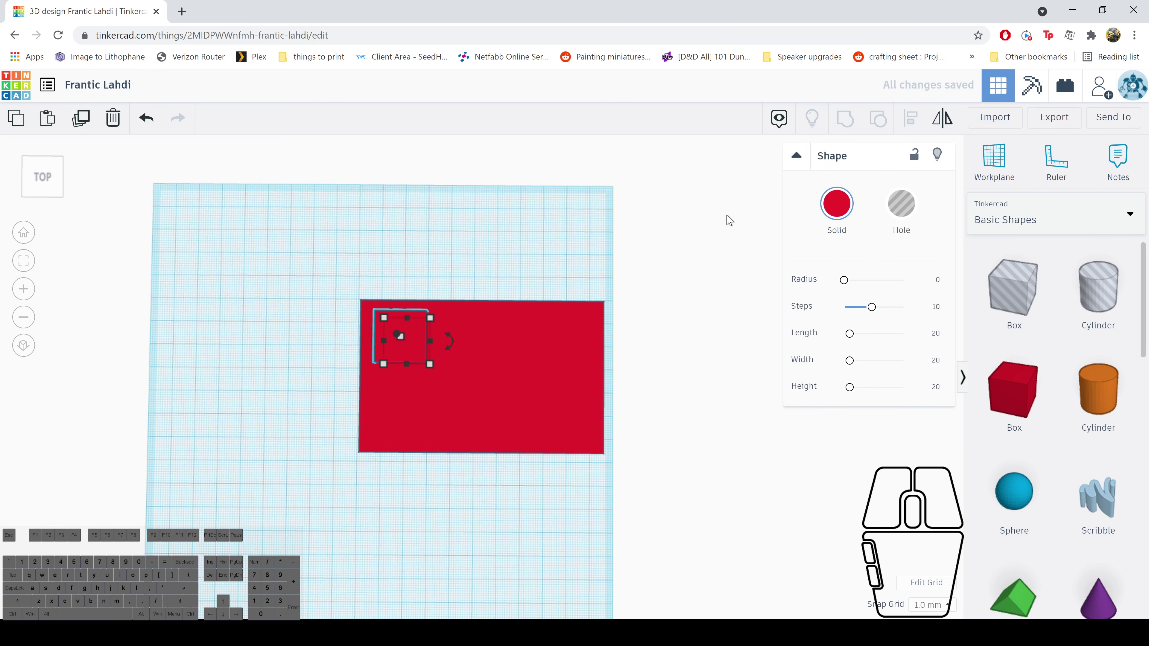
Turn the second box into a hole, stretch it to 87 mm long, and extend it toward the slab's front edge
left_click(909, 204)
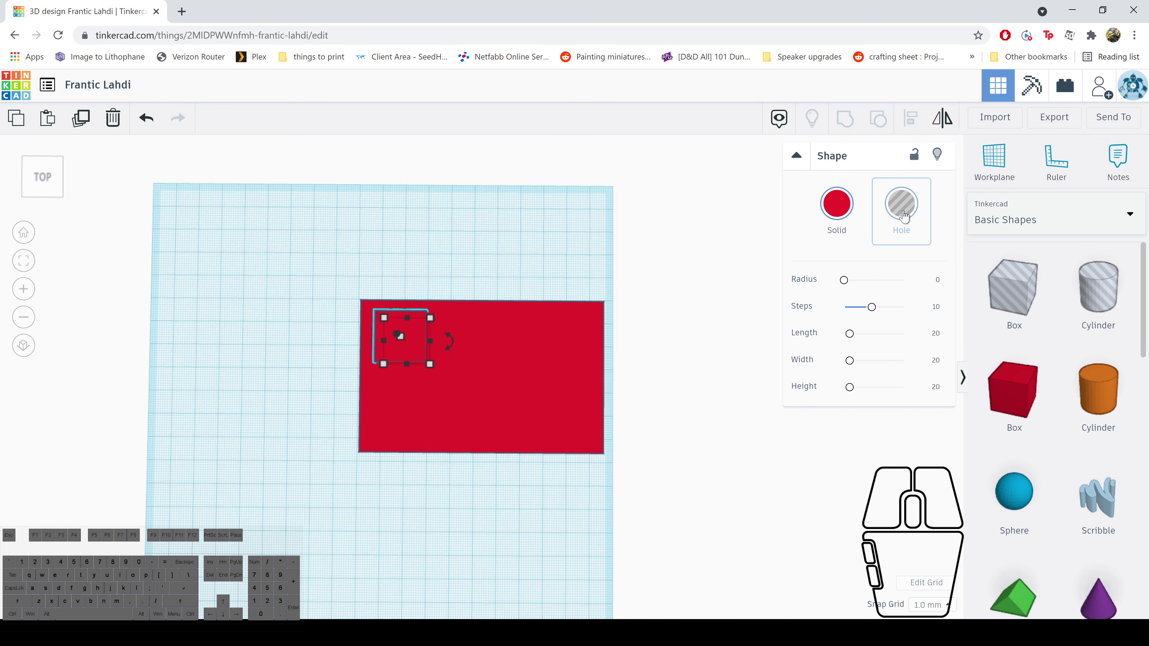
left_click(901, 206)
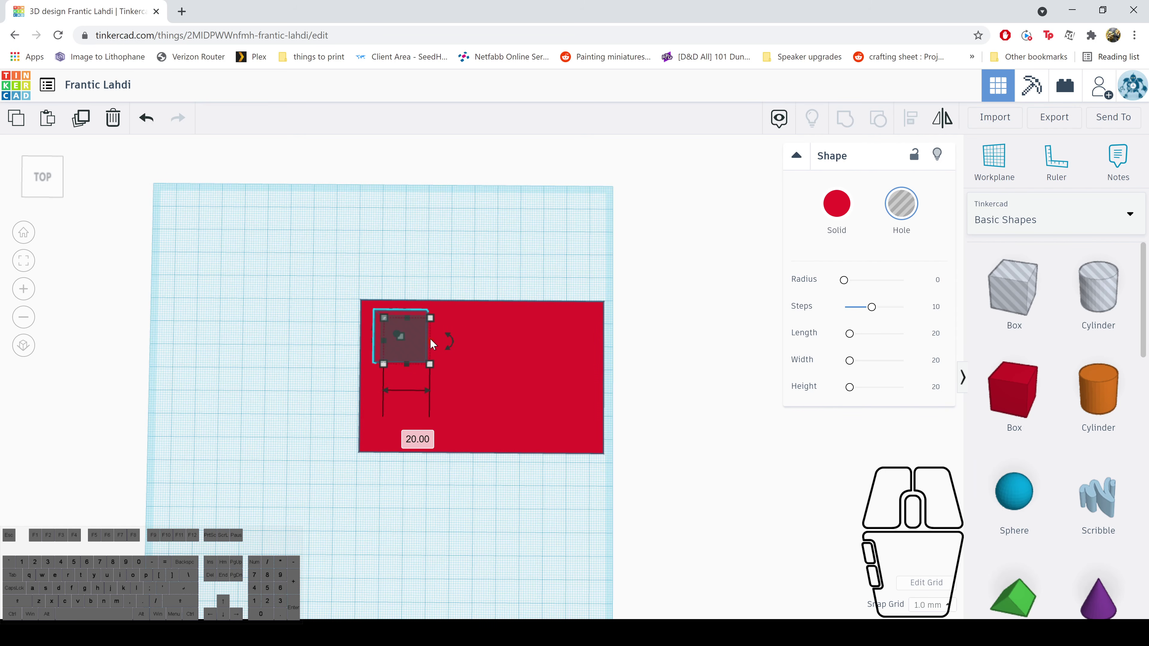
left_click_drag(431, 341, 496, 343)
left_click_drag(531, 348, 586, 349)
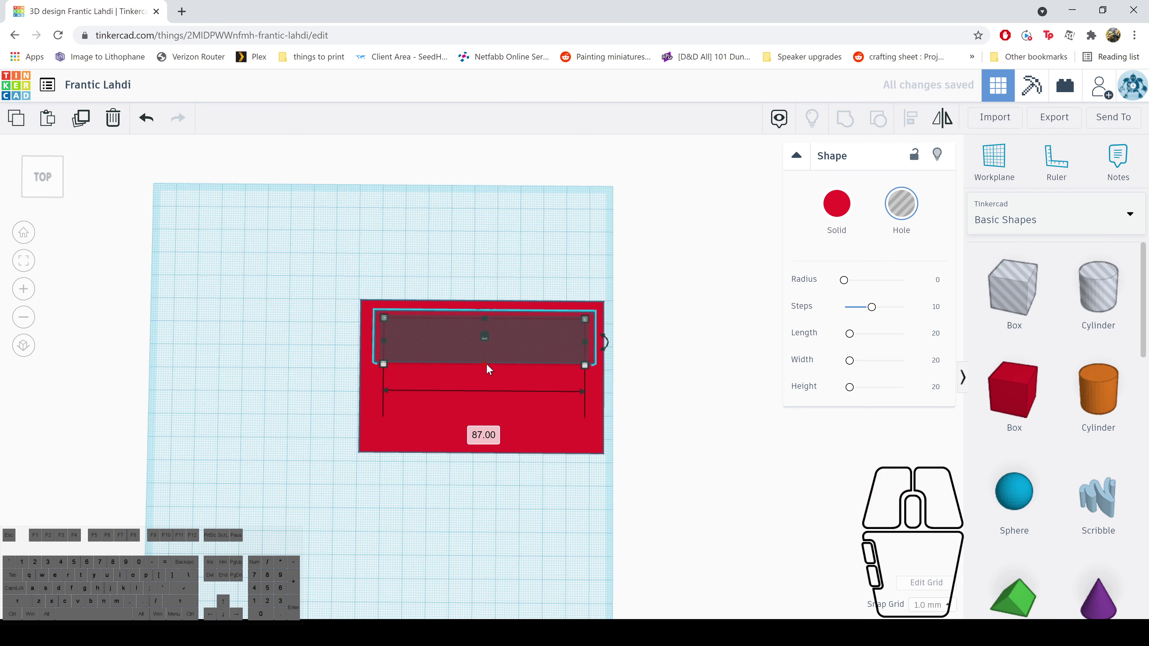
left_click_drag(487, 364, 483, 431)
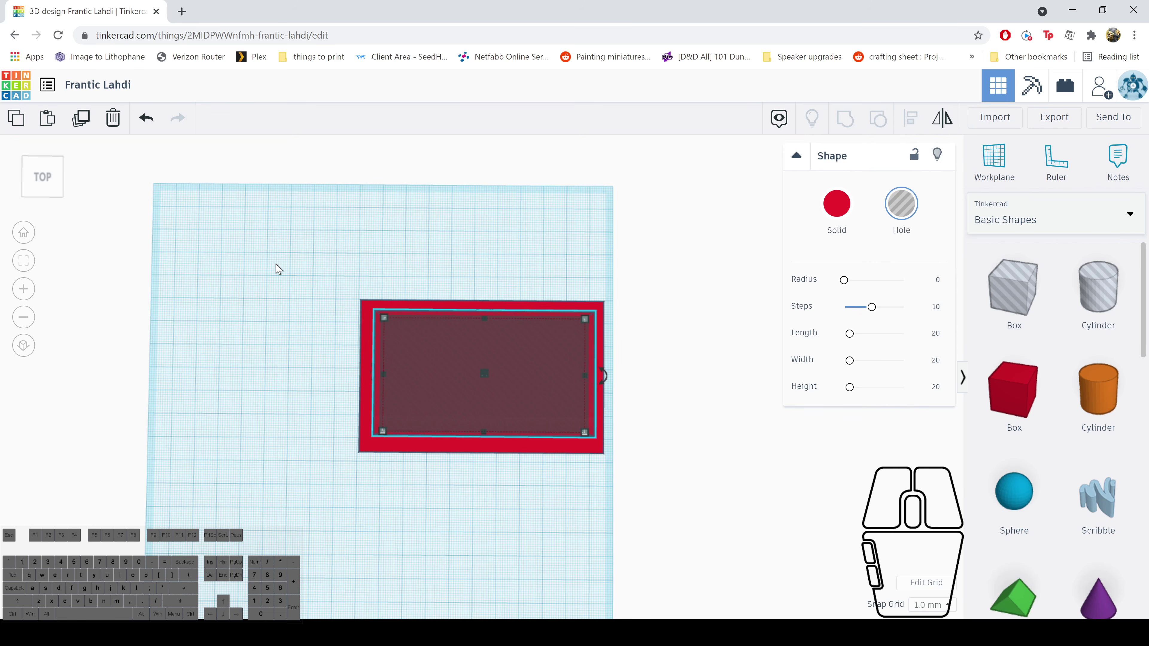
Raise the hole box three snap-grid steps above the workplane so the slab keeps a floor beneath it
key("ctrl")
key("ctrl+Up")
key("ctrl+Up")
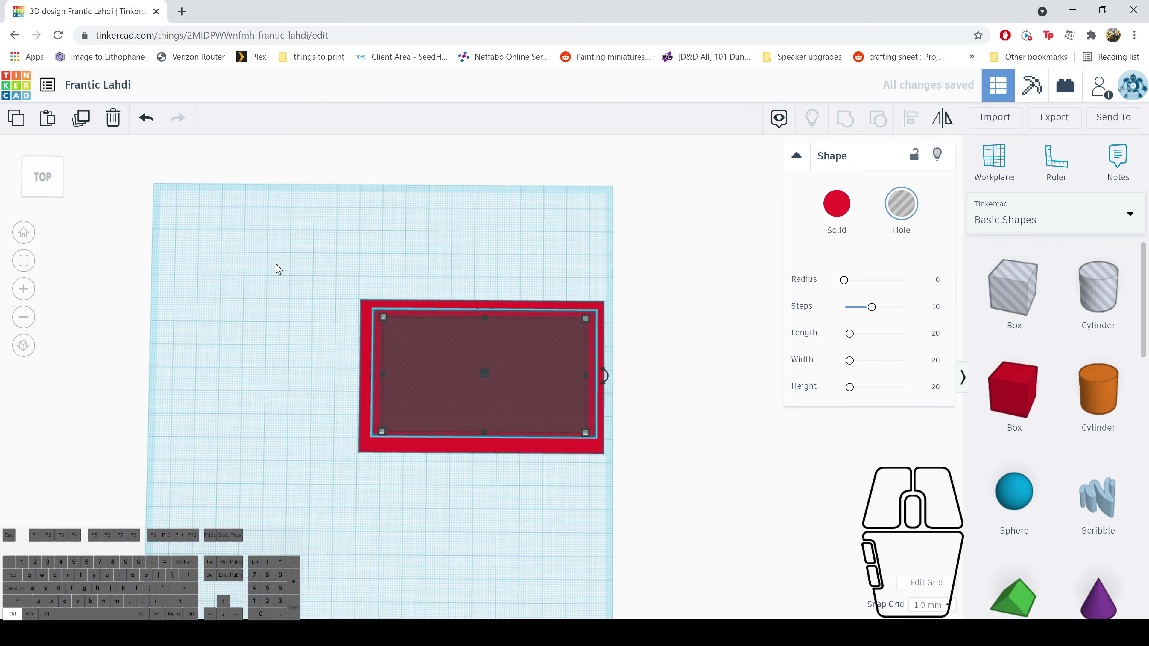
key("ctrl+Up")
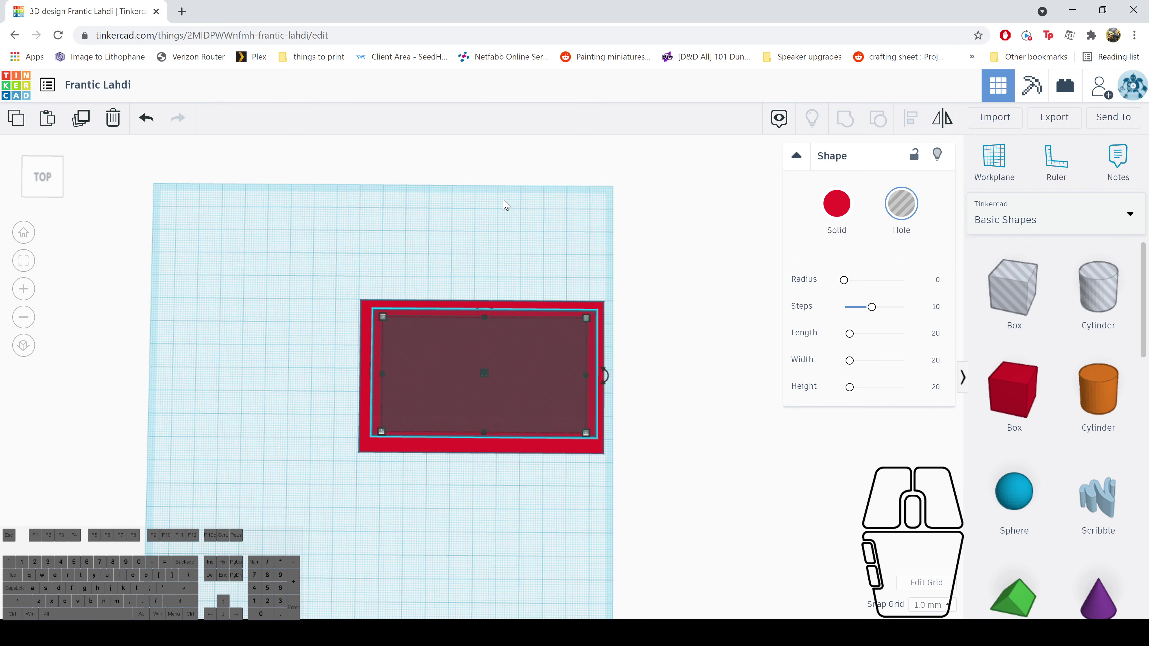
Try grouping the slab and the hole box to inspect the recess, and ungroup them again
left_click(273, 223)
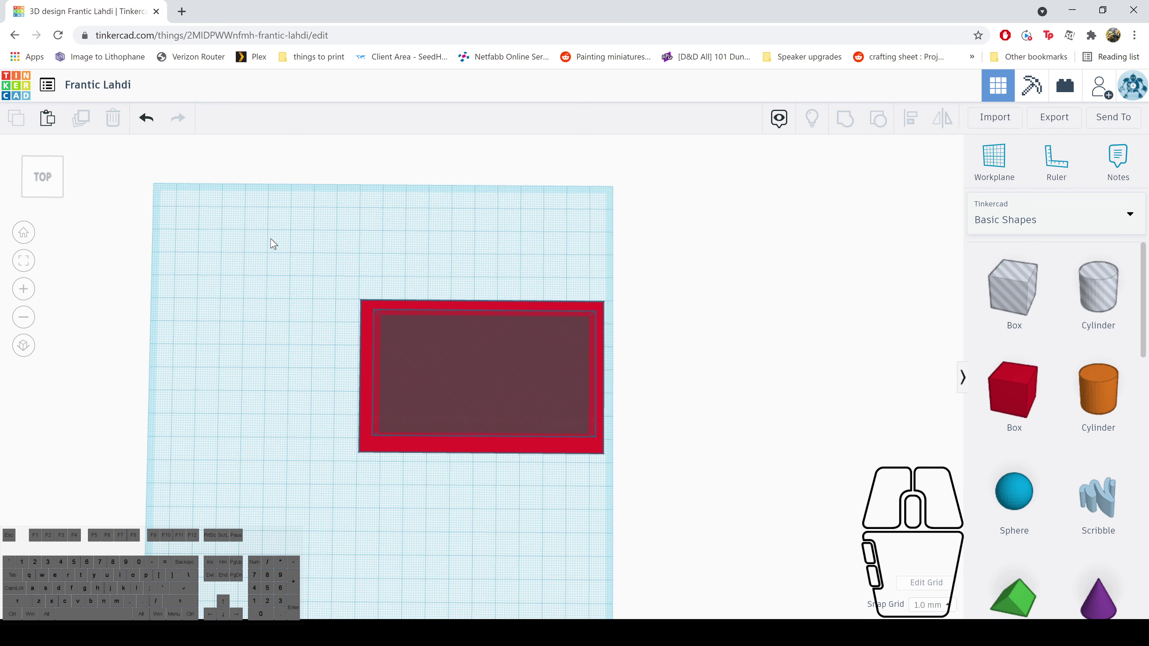
left_click(263, 226)
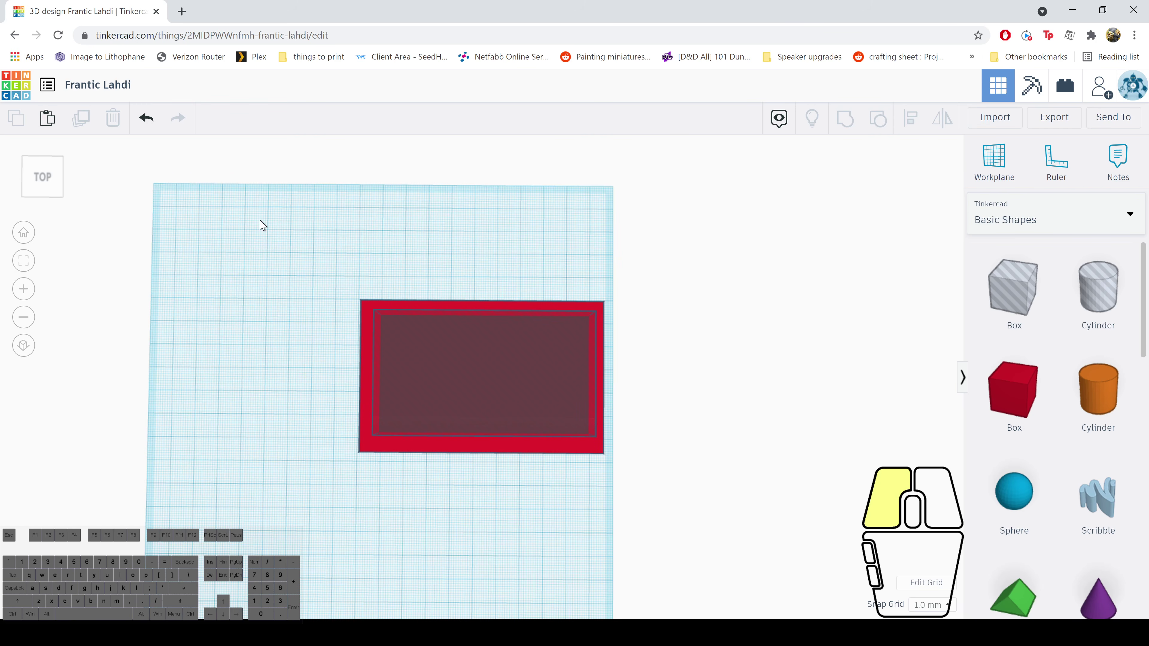
left_click_drag(261, 223, 534, 525)
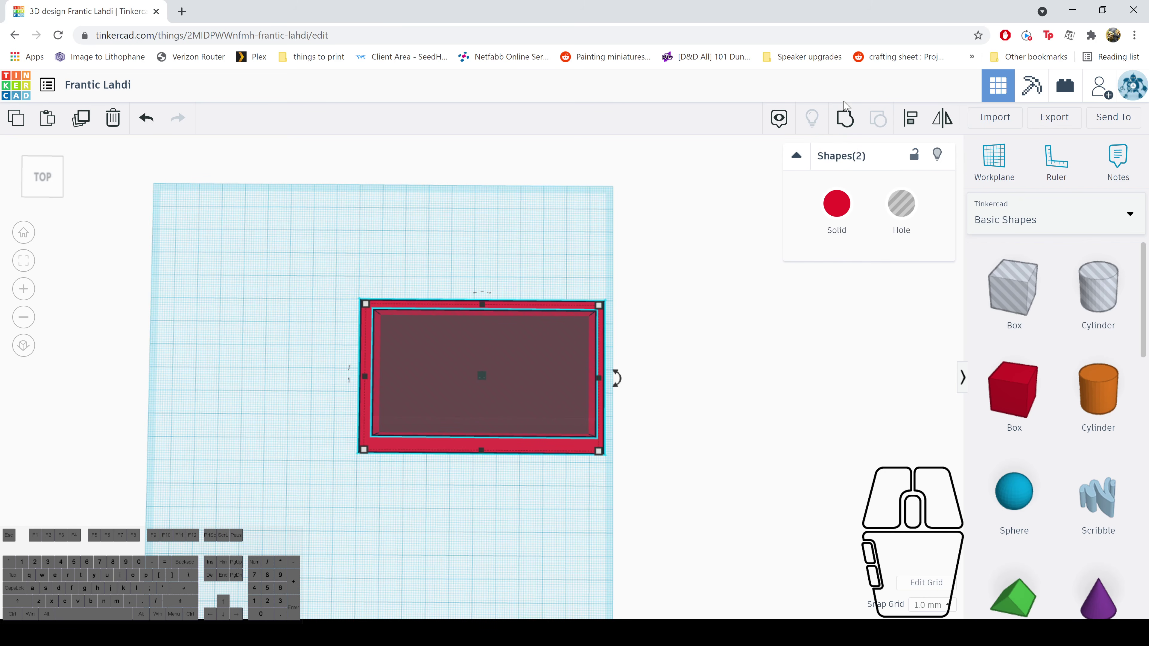
left_click(845, 124)
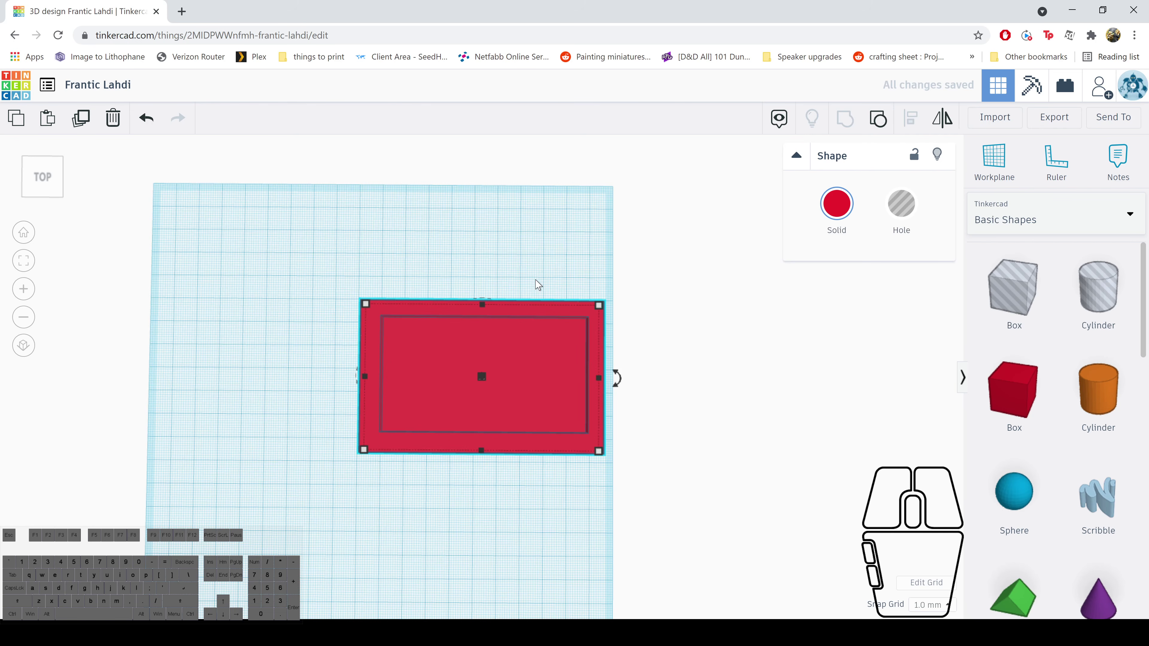
right_click_drag(538, 285, 534, 256)
scroll(503, 260, "up", 3)
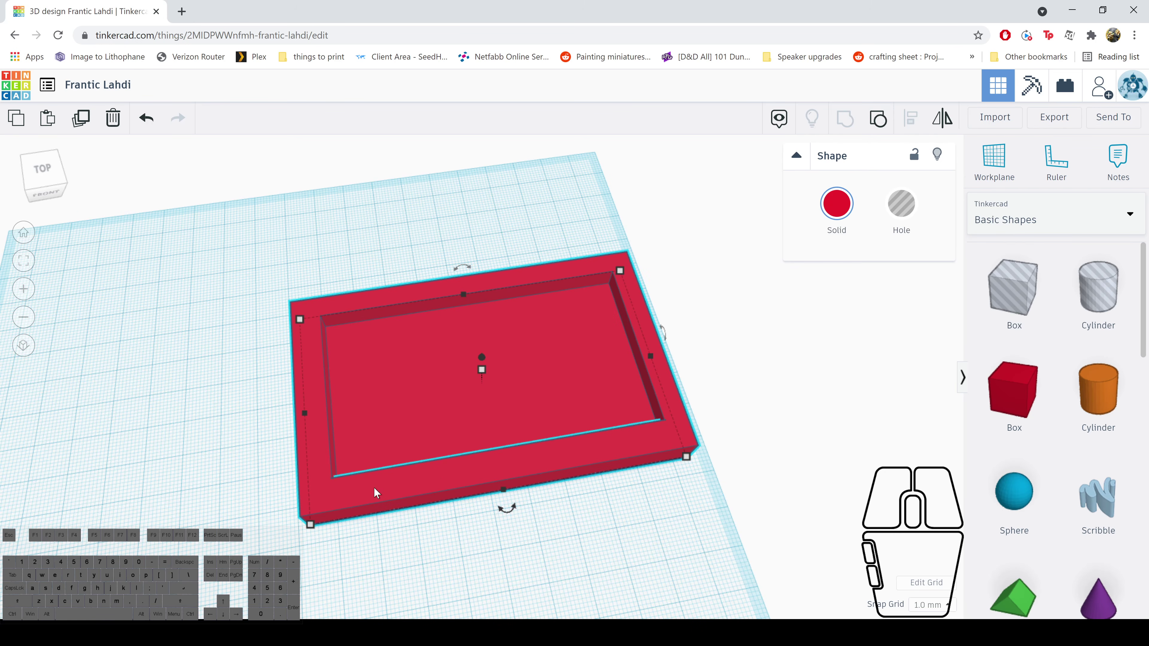
right_click_drag(668, 219, 643, 248)
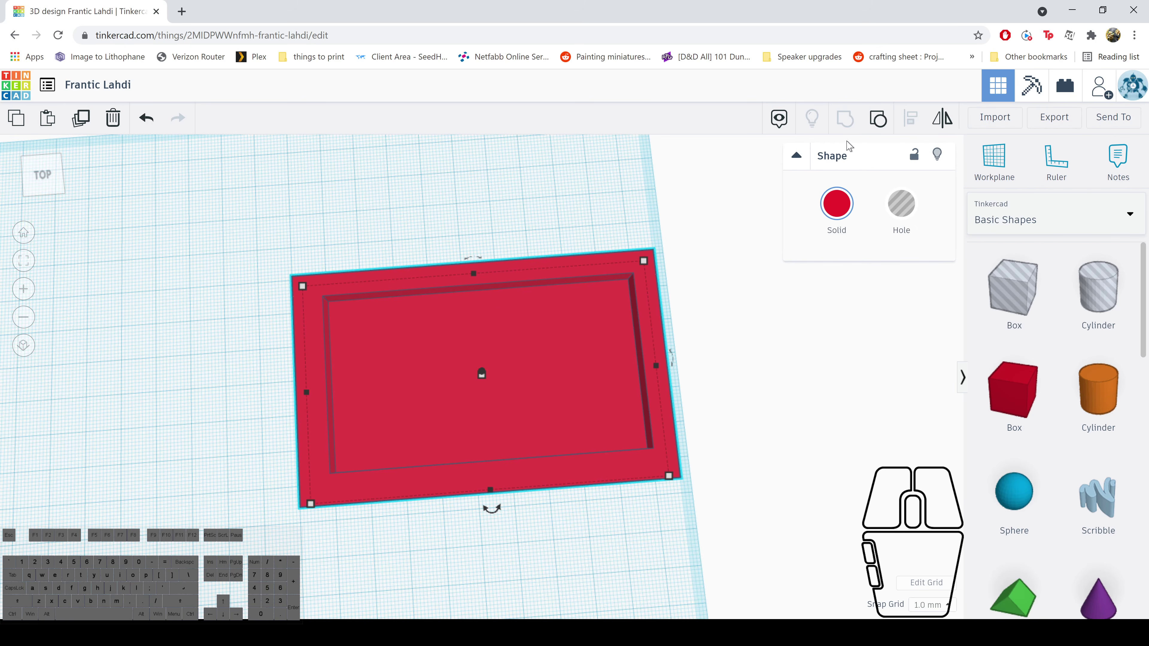
left_click(878, 121)
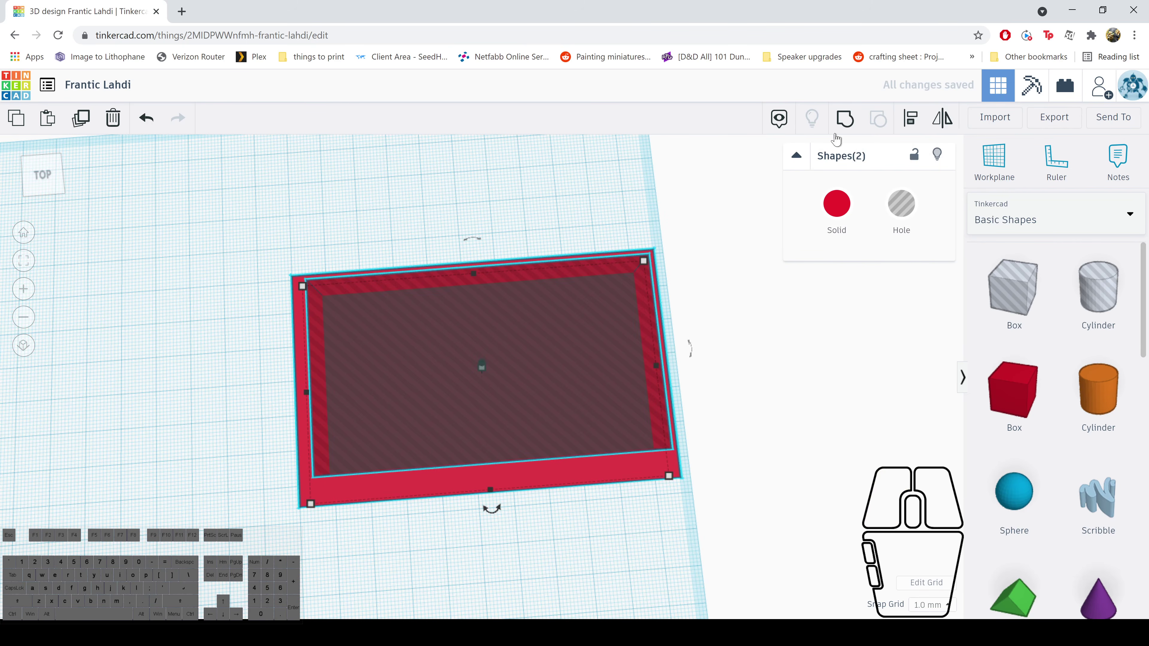
Pull the hole box's right side slightly inward and extend its front side to even out the slab's border
left_click(446, 362)
left_click(839, 375)
left_click(462, 350)
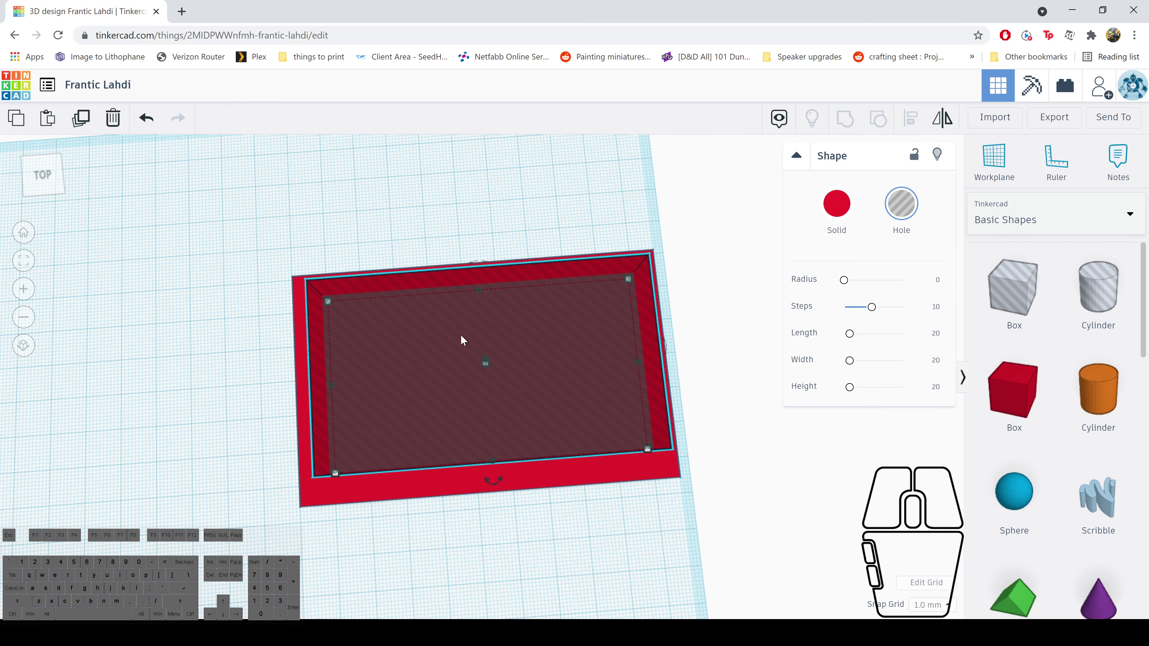
mouse_move(641, 363)
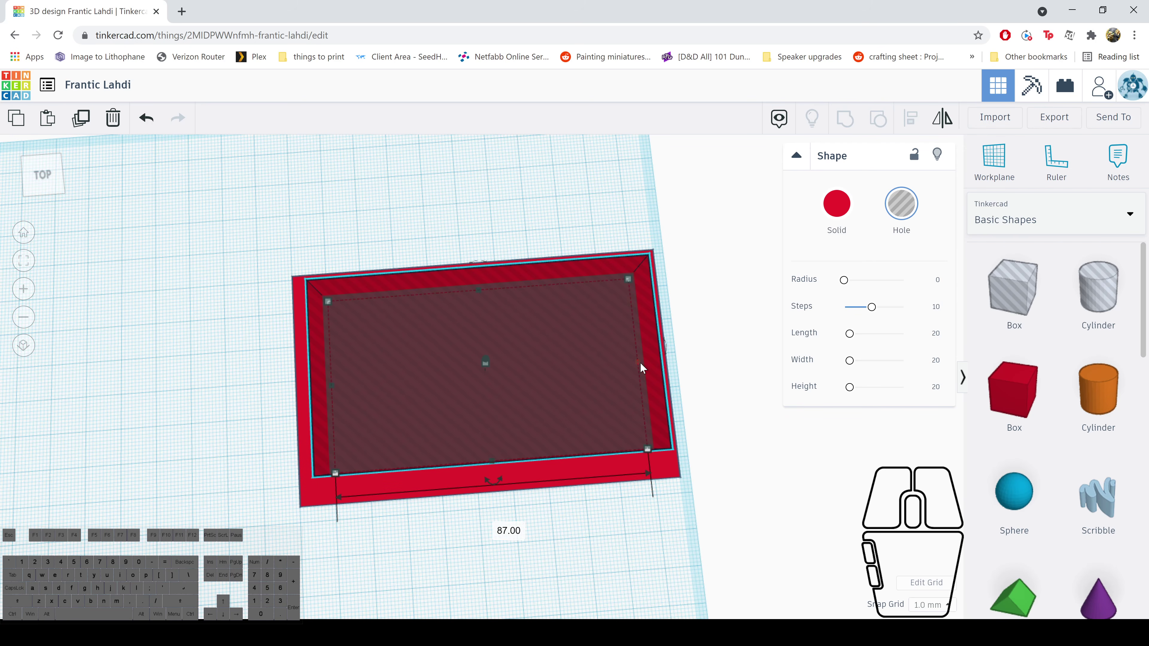
left_click_drag(639, 363, 632, 365)
mouse_move(489, 460)
left_mouse_down()
mouse_move(484, 447)
mouse_move(488, 482)
left_mouse_up()
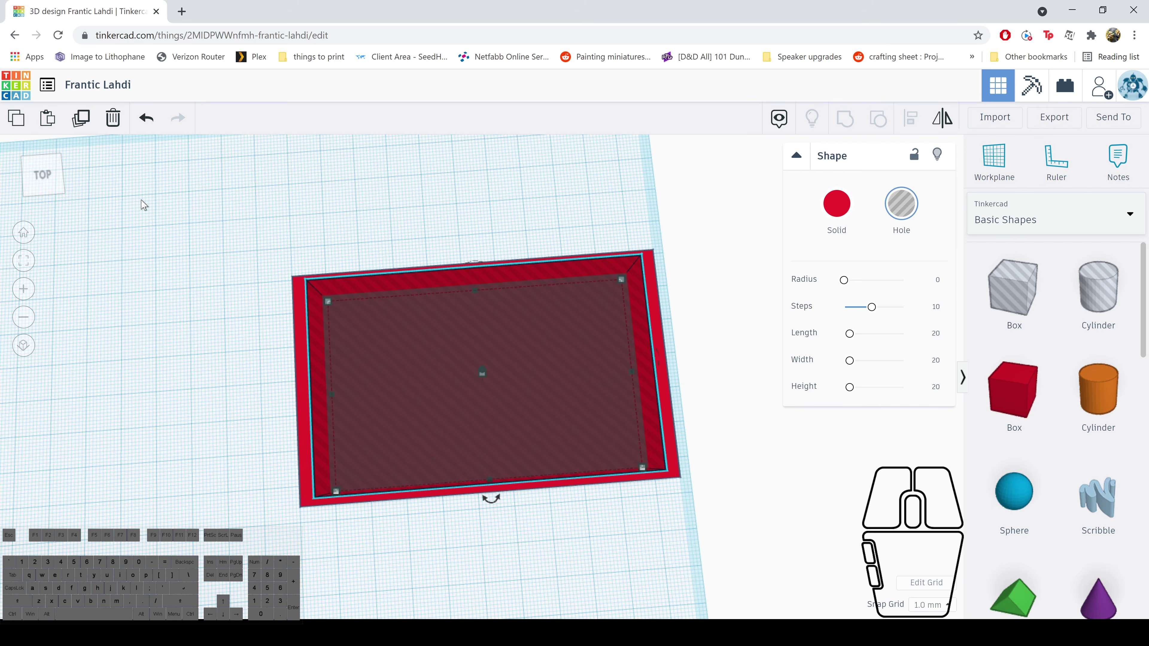
Group the slab and the resized hole box to cut the rectangular recess
left_click(153, 187)
left_click_drag(153, 187, 573, 547)
left_click(851, 118)
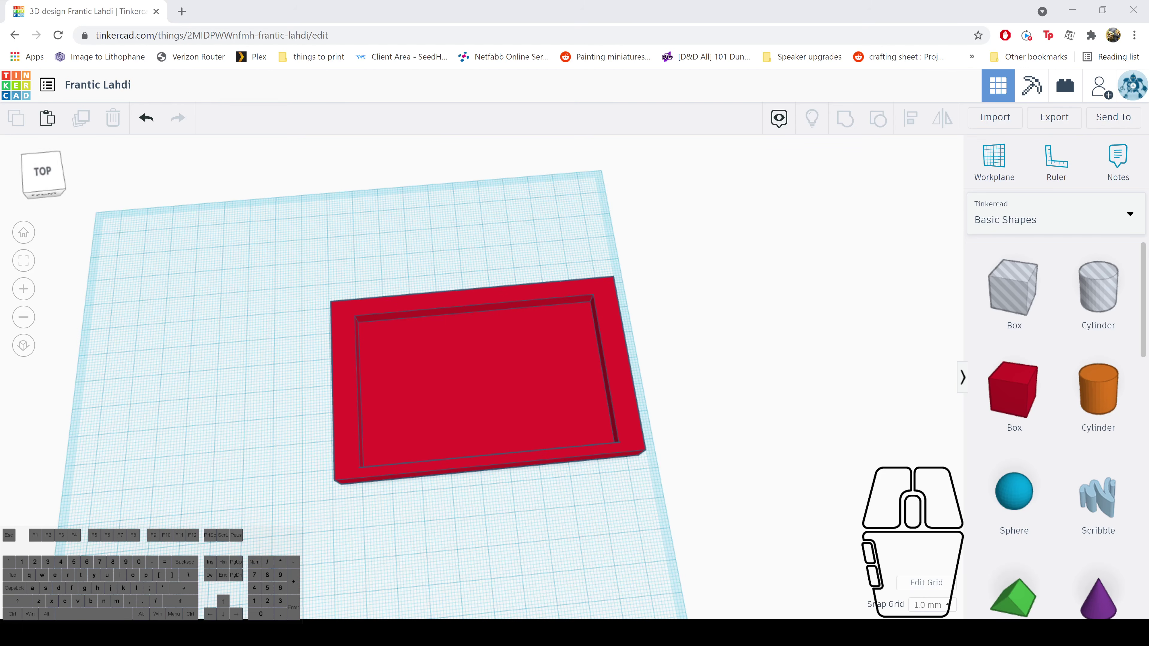
left_click(38, 11)
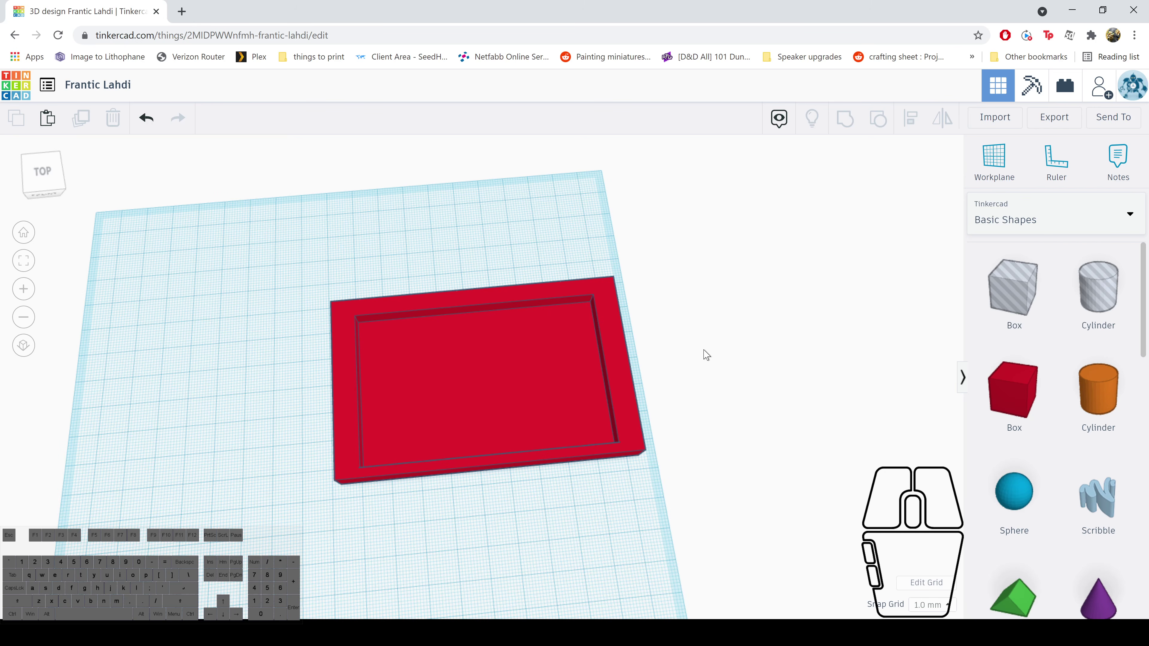
Set a new workplane on the recess floor and place a Text shape near its middle
key("w")
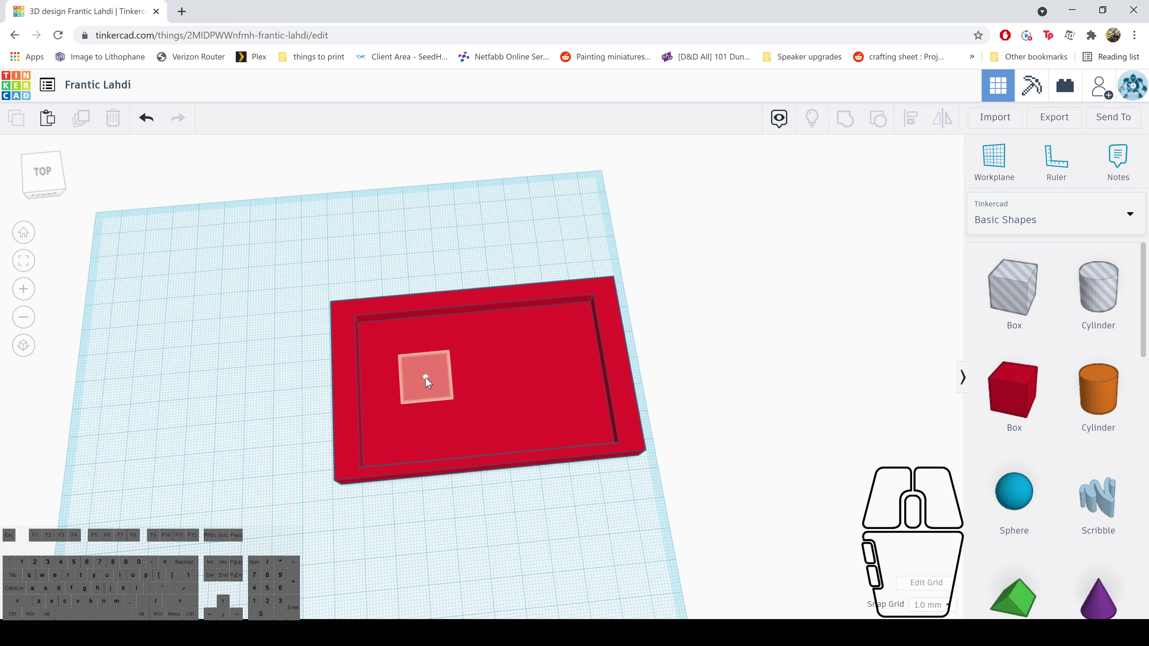
left_click(426, 380)
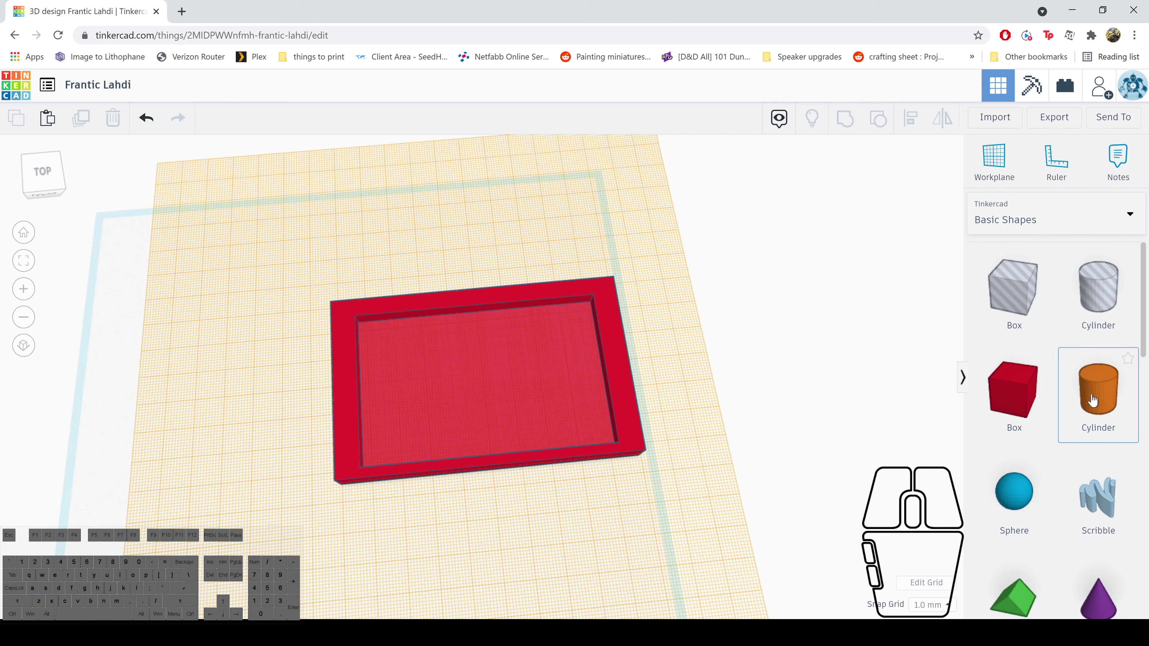
scroll(1096, 389, "down", 5)
scroll(1095, 389, "down", 10)
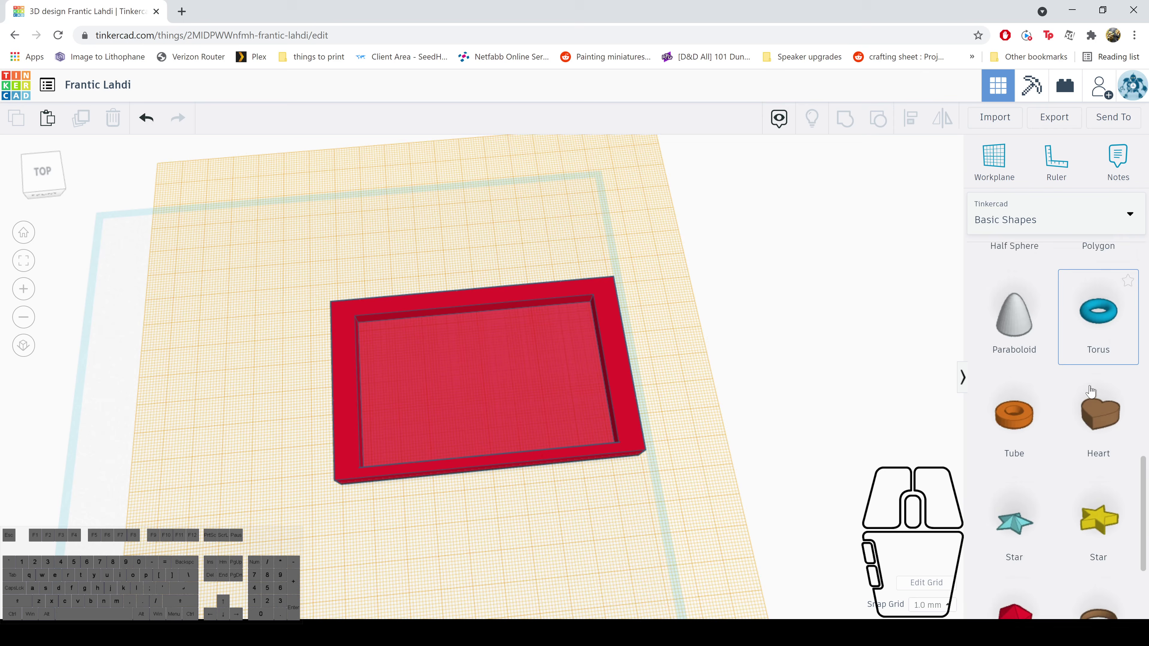
scroll(1070, 405, "up", 8)
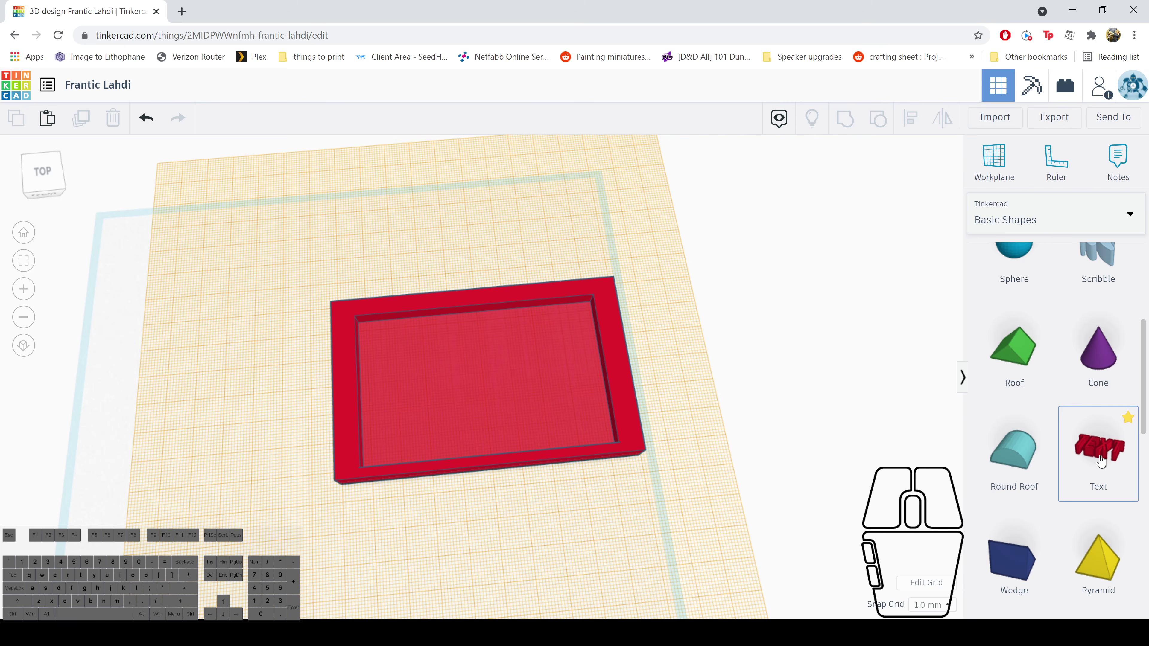
left_click_drag(1101, 461, 483, 390)
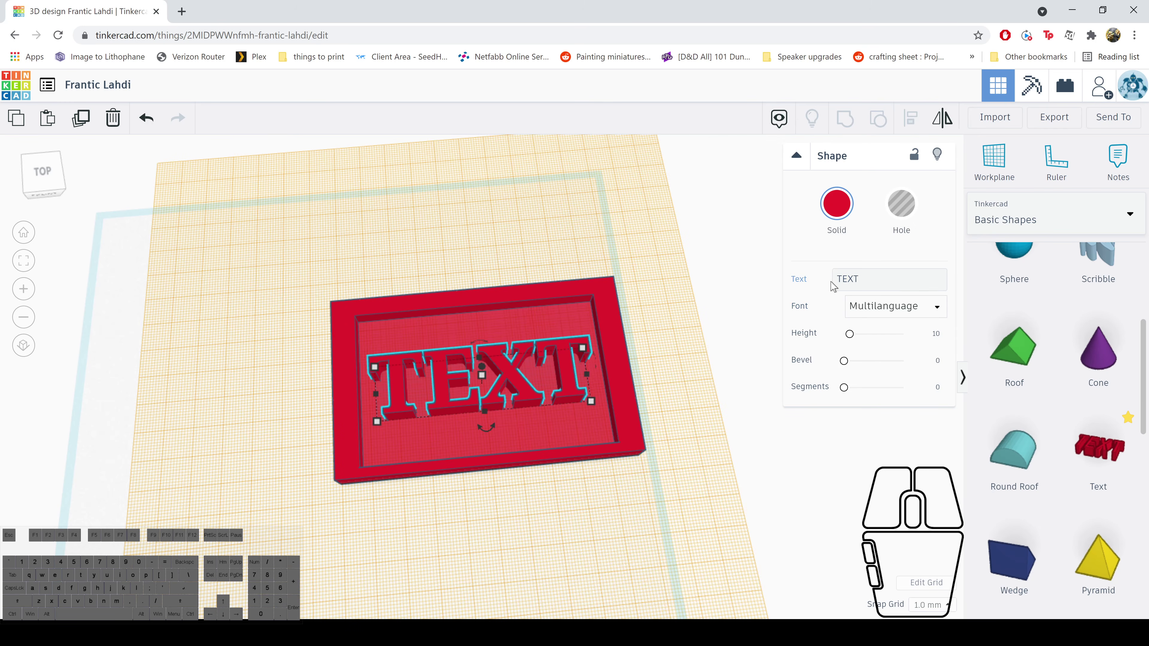
Try the Sans Mono and Serif fonts on the text shape and set it to Sans Mono
left_click(914, 311)
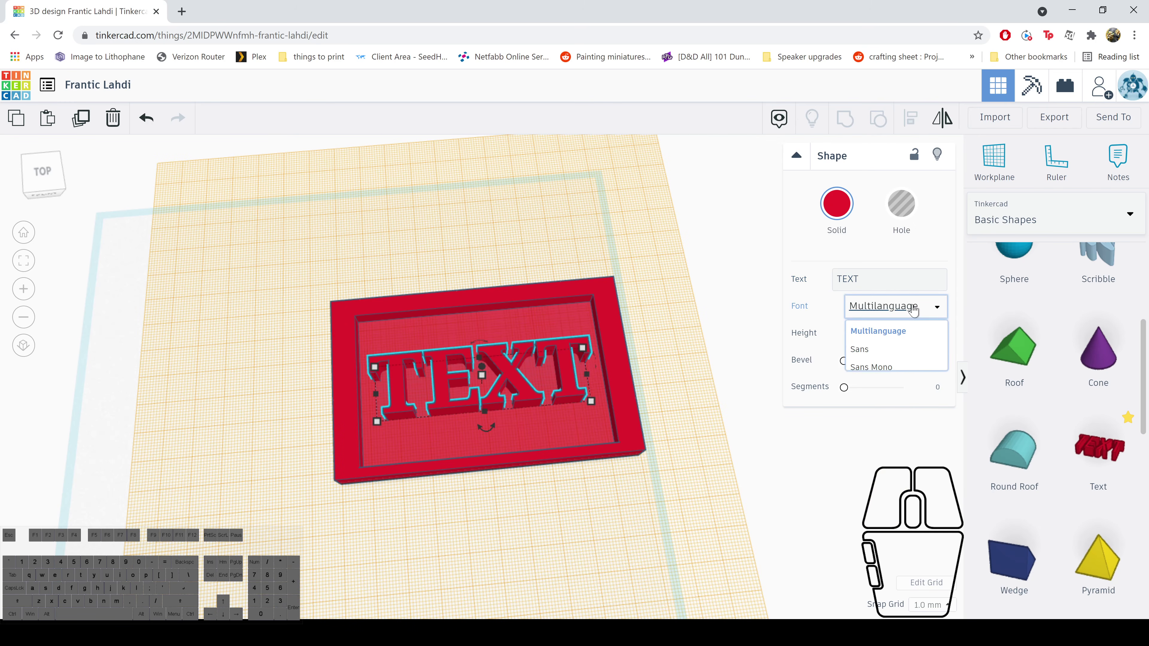
left_click(885, 369)
left_click(923, 307)
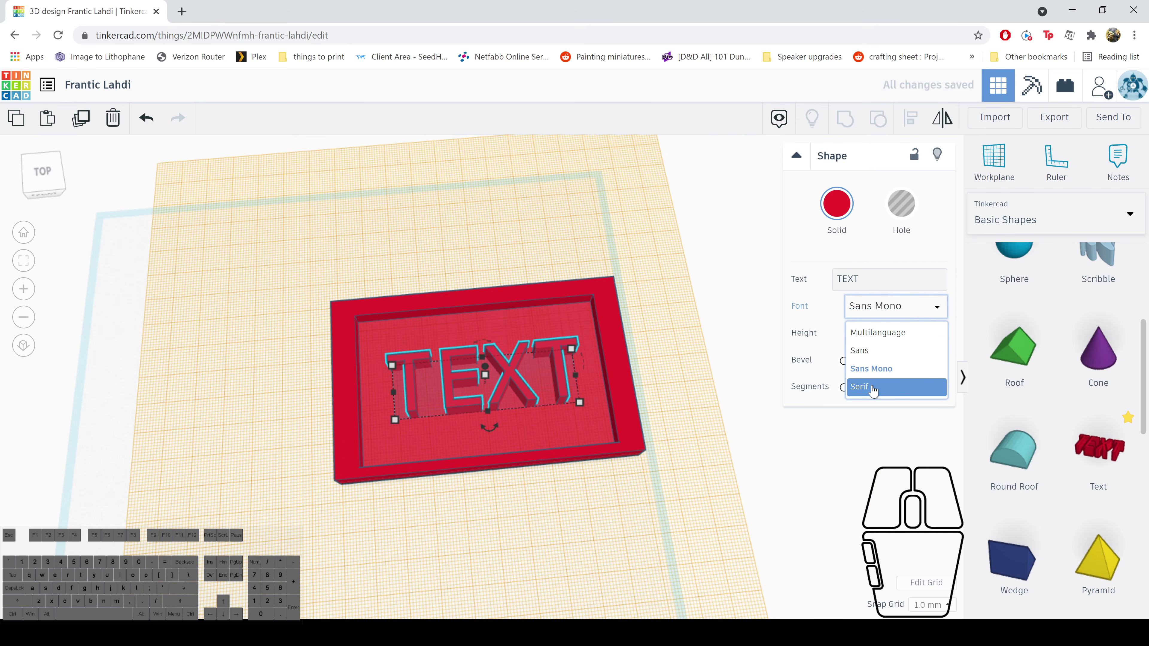
left_click(873, 389)
left_click(862, 307)
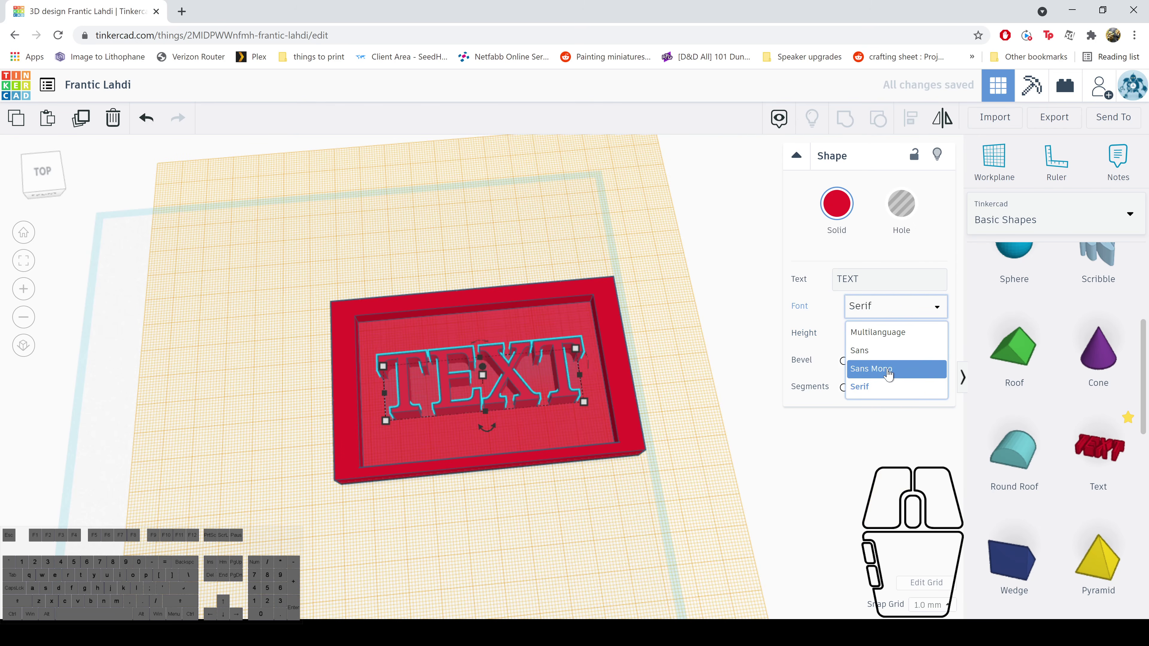
left_click(887, 372)
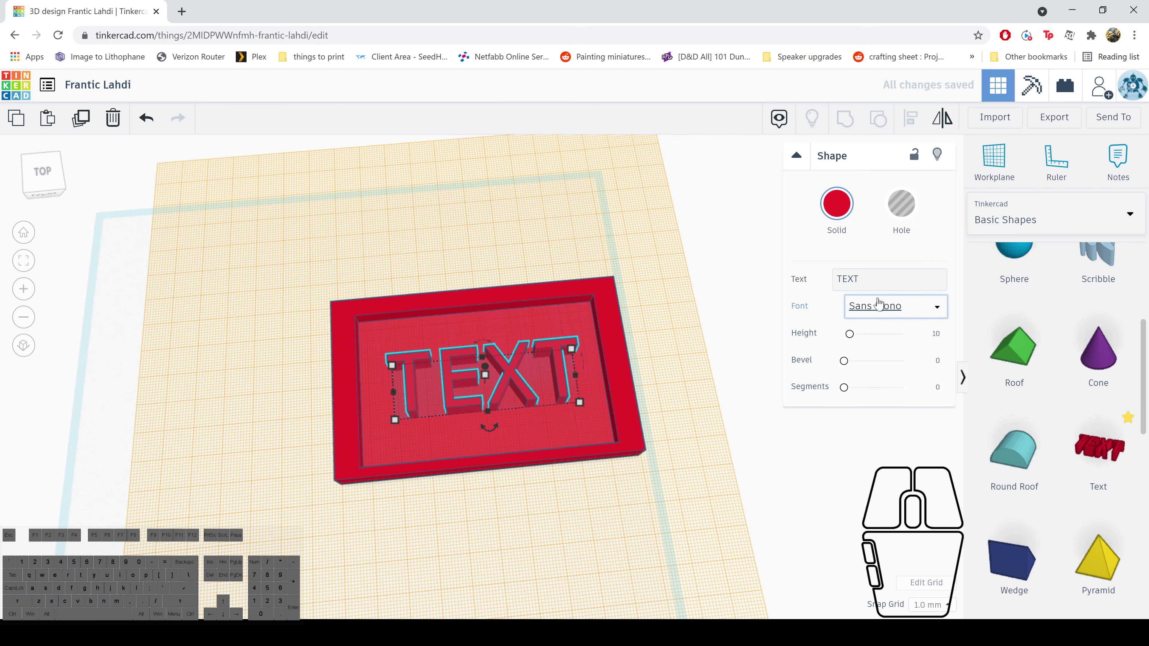
Replace the text shape's default wording with "Library"
left_click(917, 280)
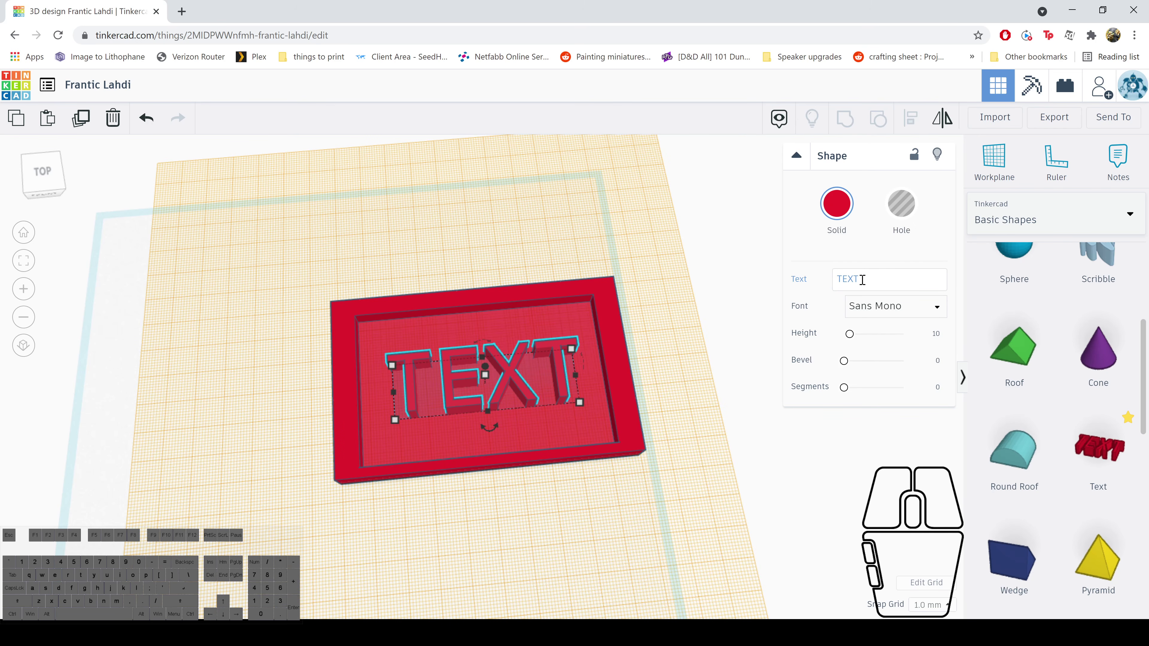
left_click_drag(876, 279, 834, 279)
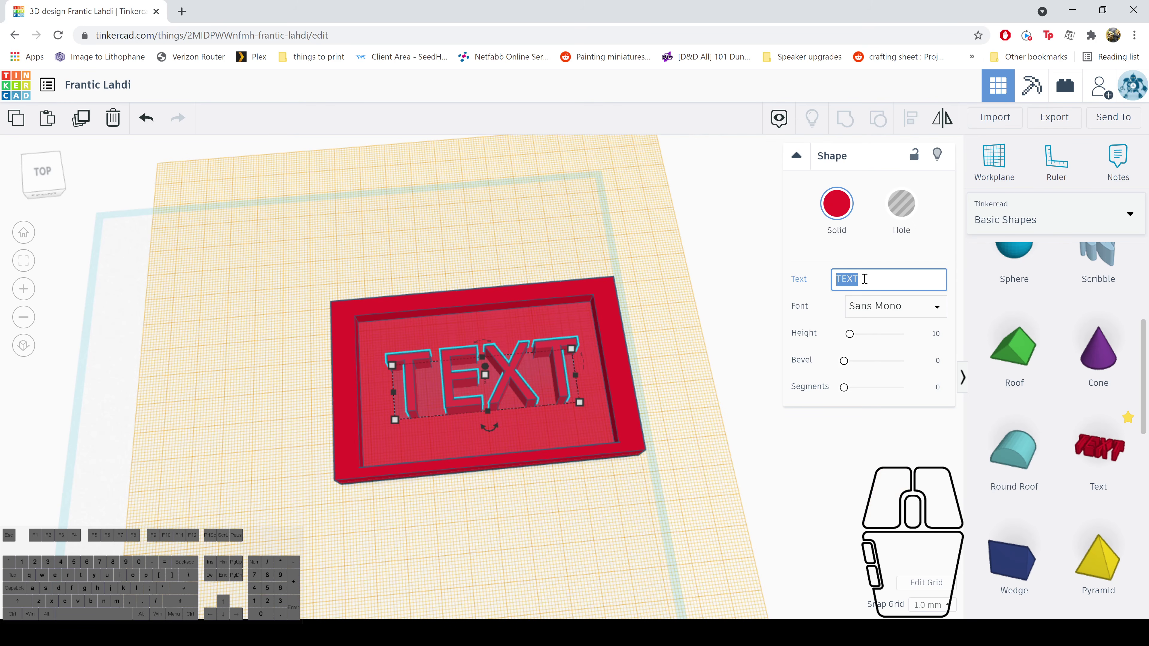
type("Lib")
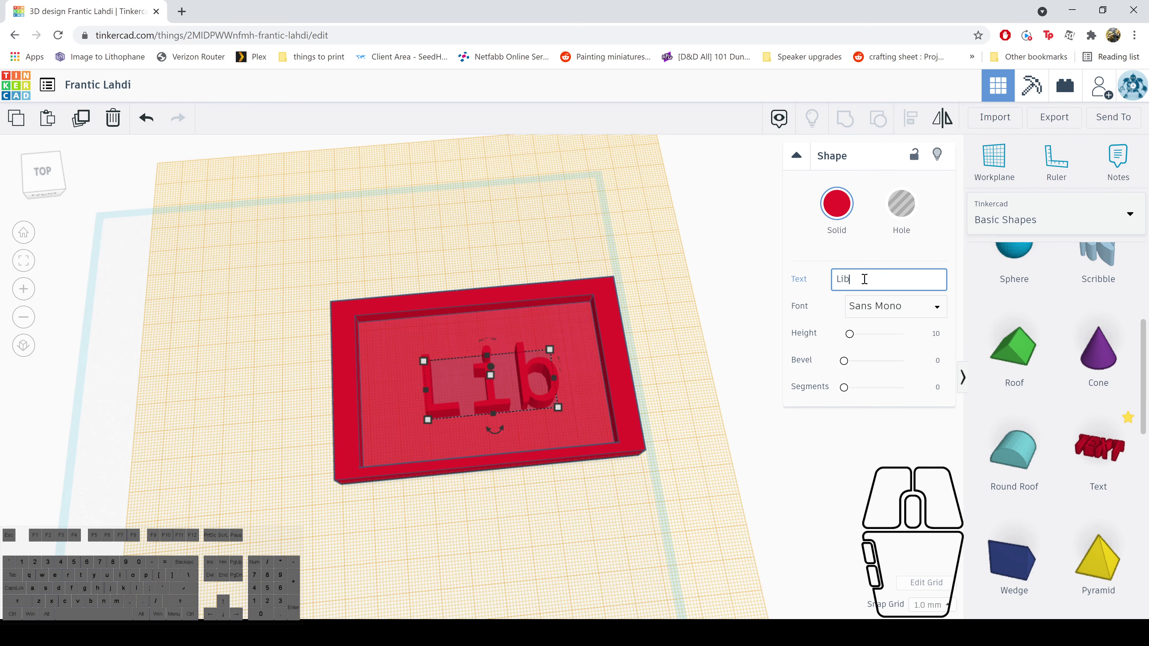
type("rary")
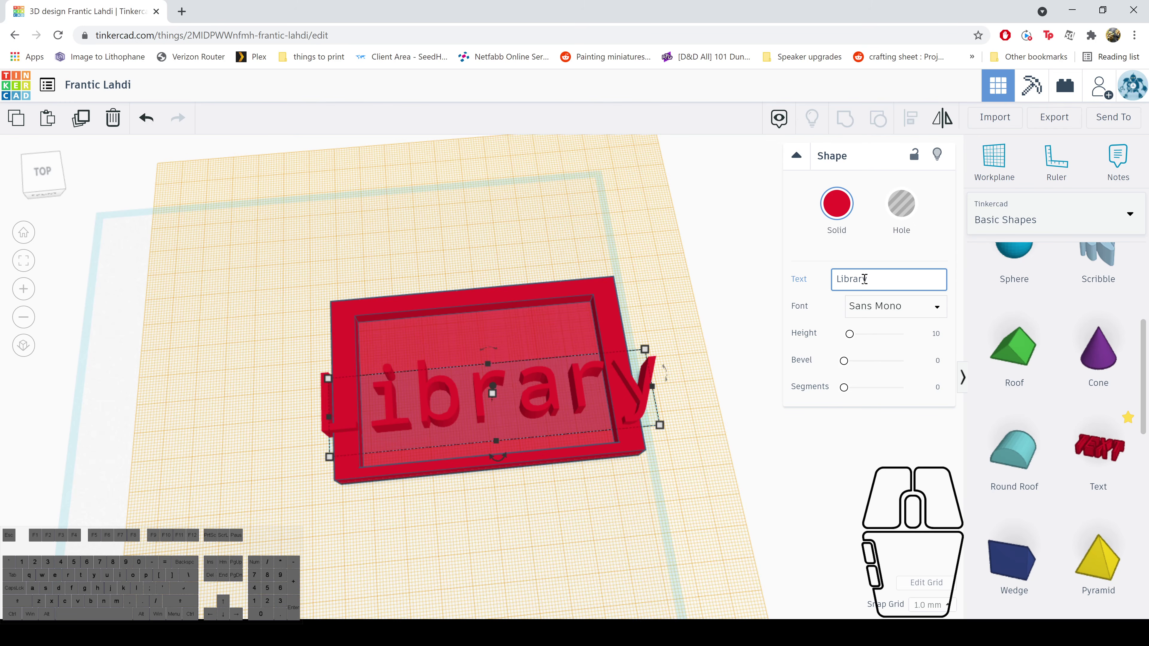
Delete everything after the first letter of the wording and re-enter it to read "LIBrary"
key("BackSpace")
key("BackSpace")
key("BackSpace")
key("BackSpace")
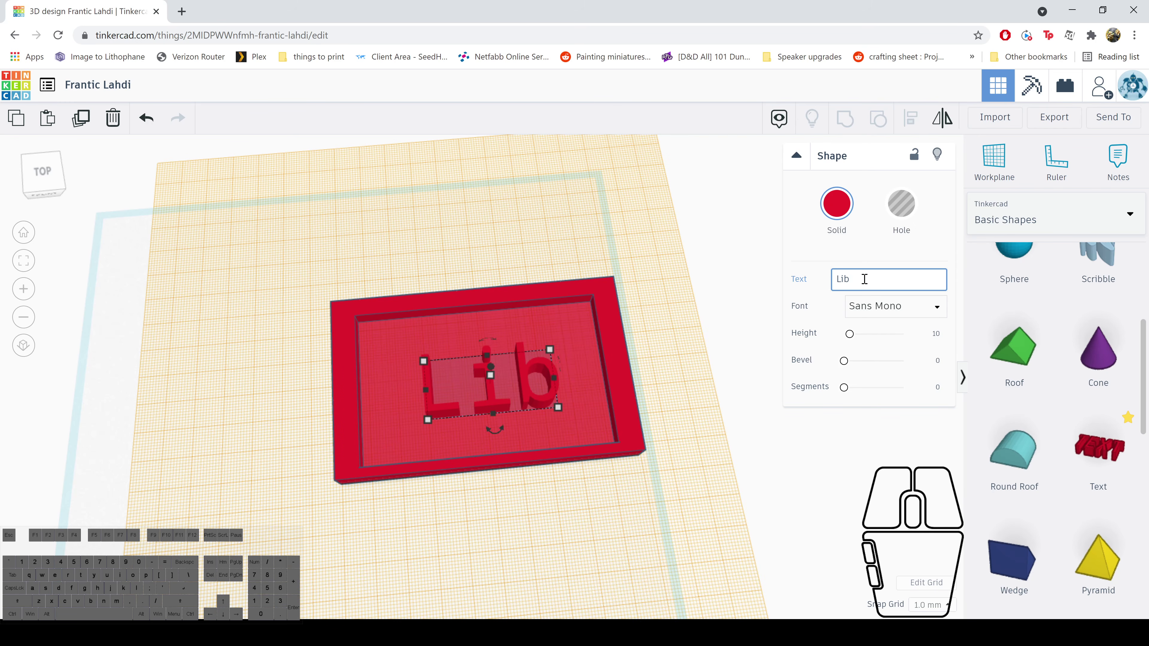
key("BackSpace")
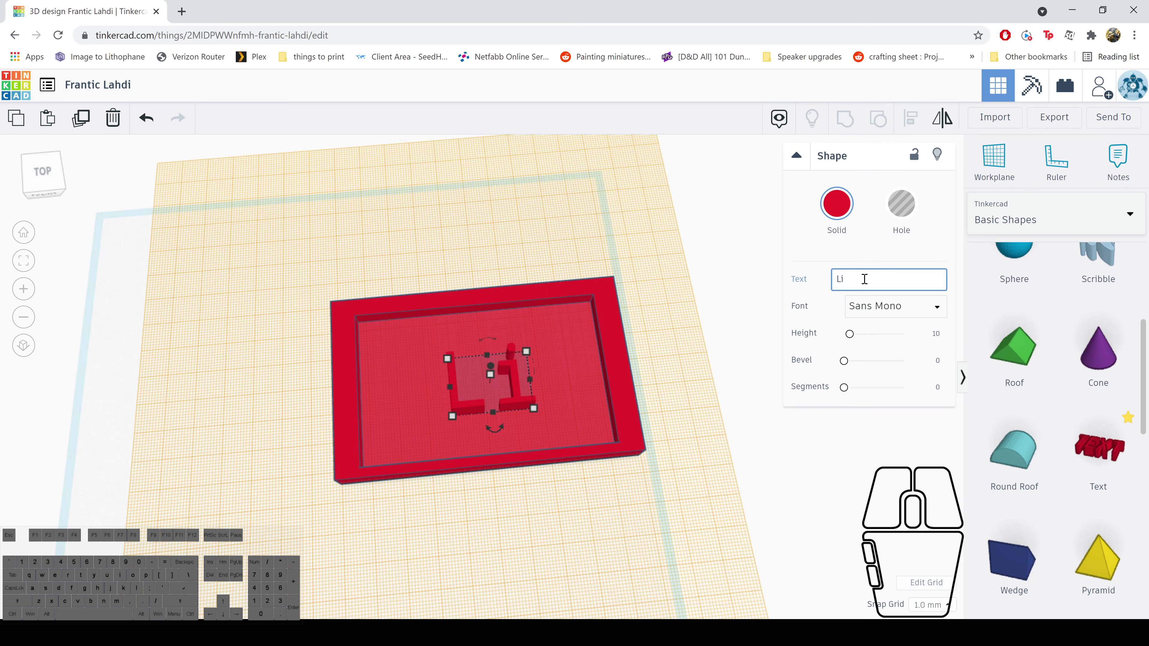
key("BackSpace")
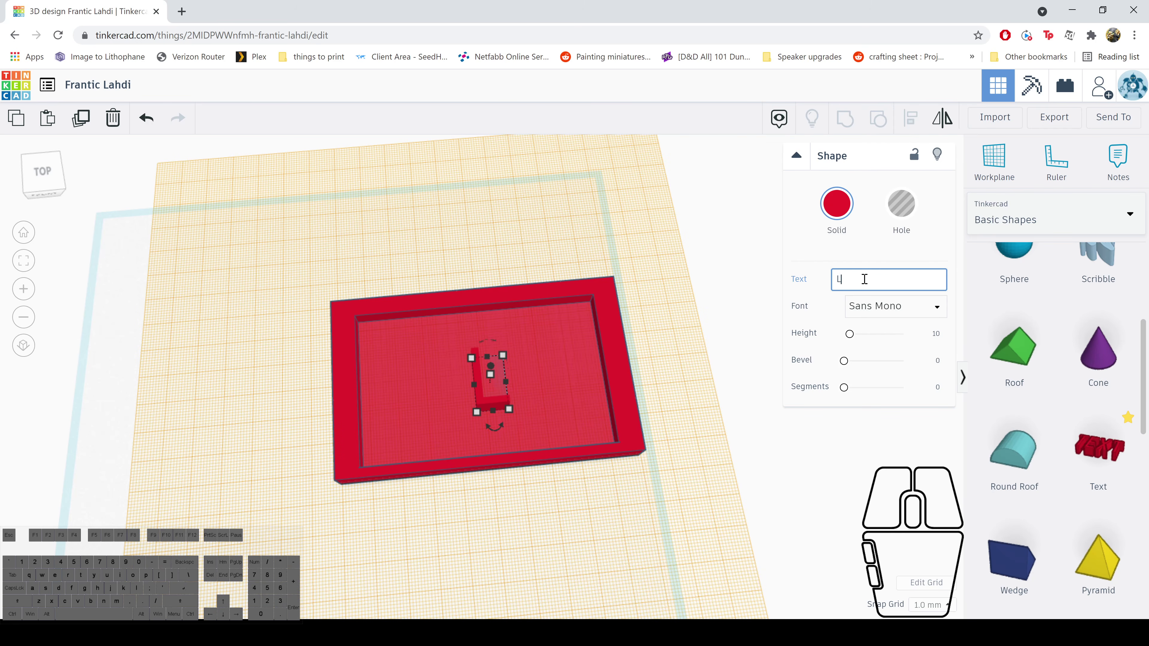
key("shift")
type("IBrary")
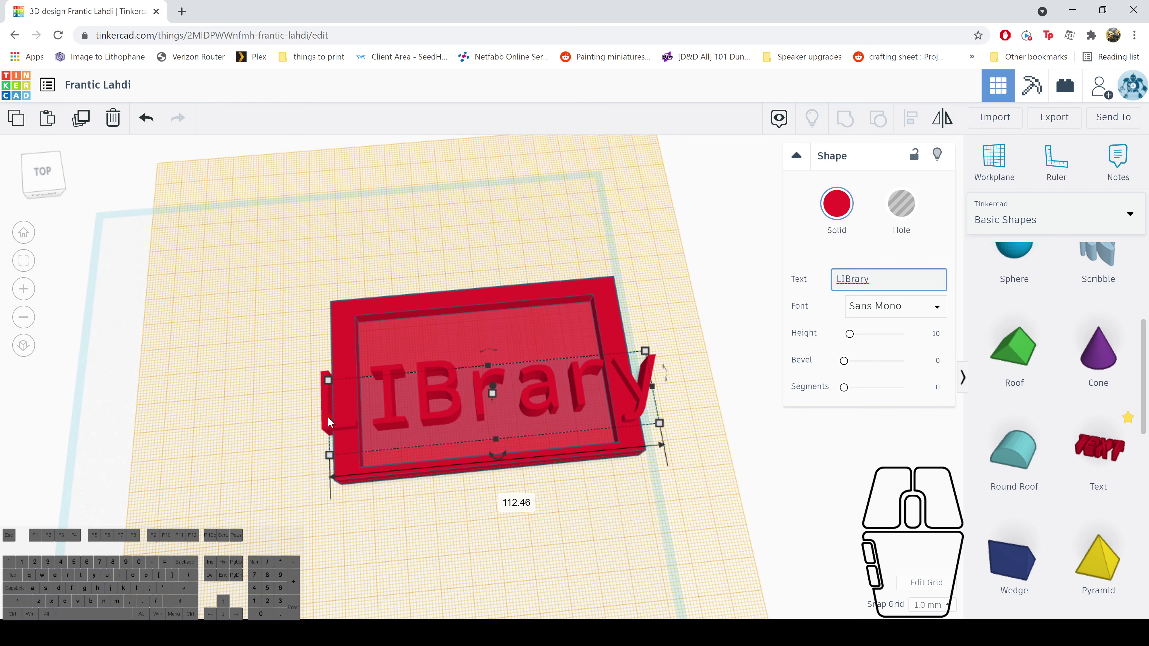
Resize the LIBrary text to fit inside the recess, making it 81 mm wide and stretching its letters toward the recess's far edge
left_click_drag(332, 420, 367, 420)
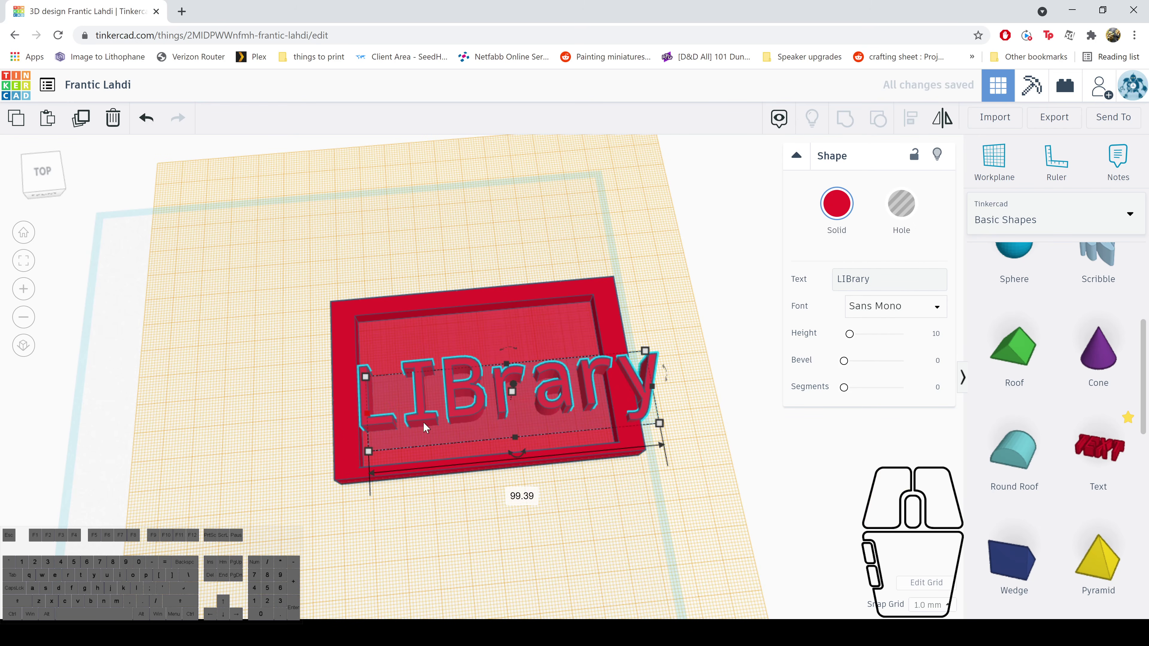
left_click_drag(654, 390, 603, 402)
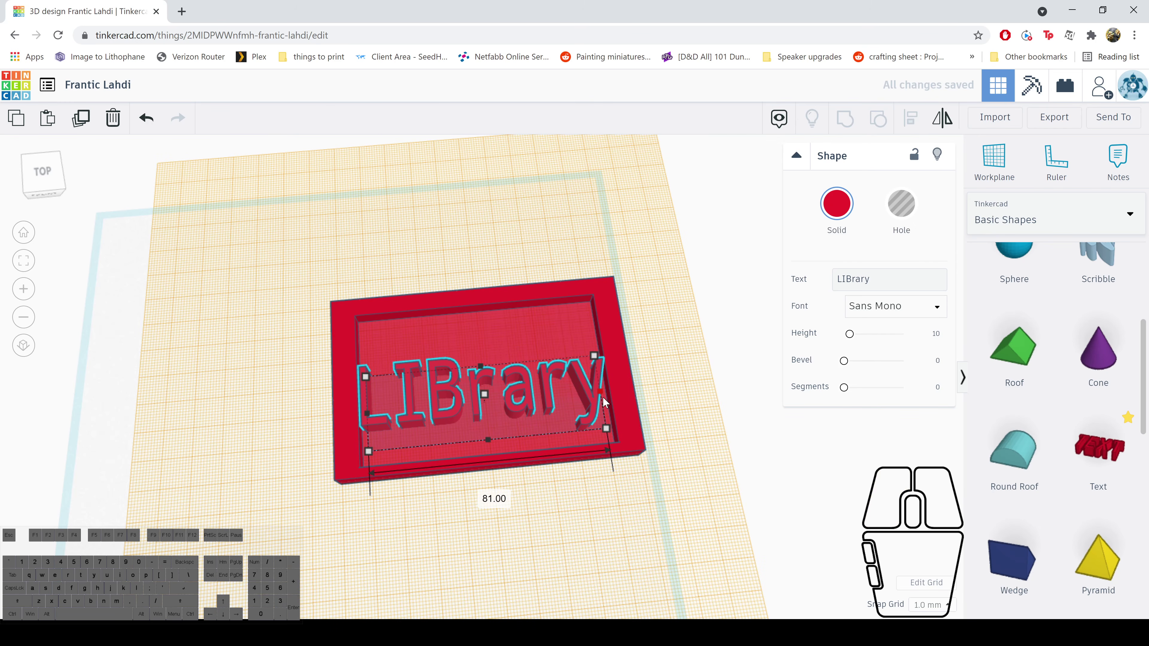
mouse_move(481, 364)
left_mouse_down()
mouse_move(471, 339)
mouse_move(474, 376)
left_mouse_up()
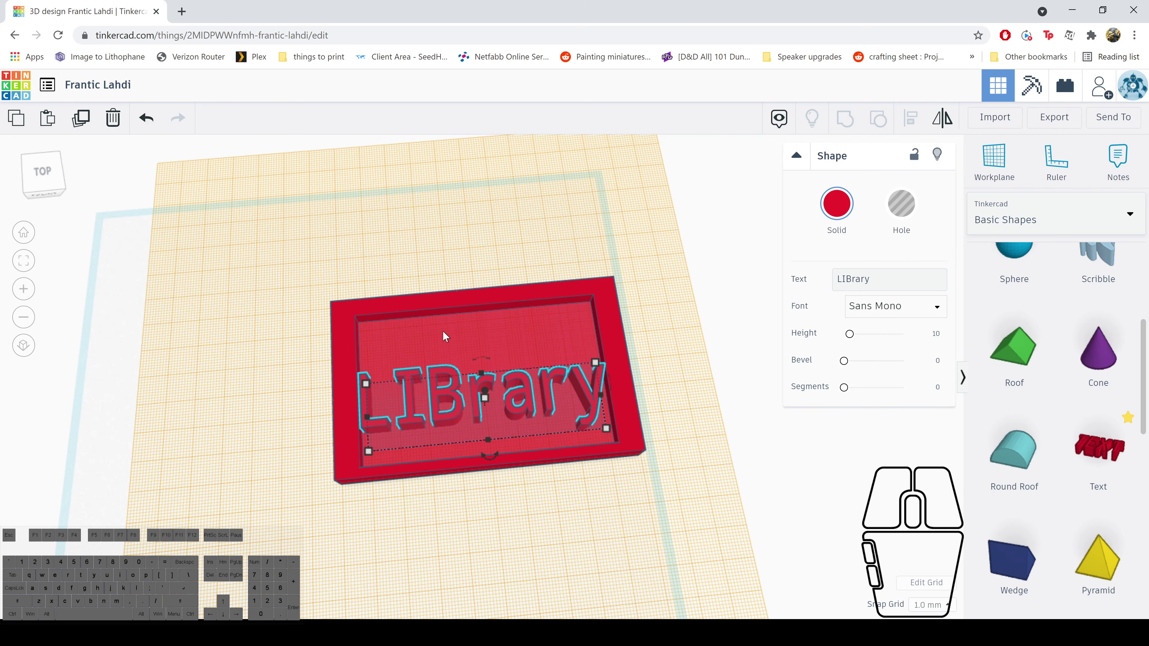
mouse_move(481, 377)
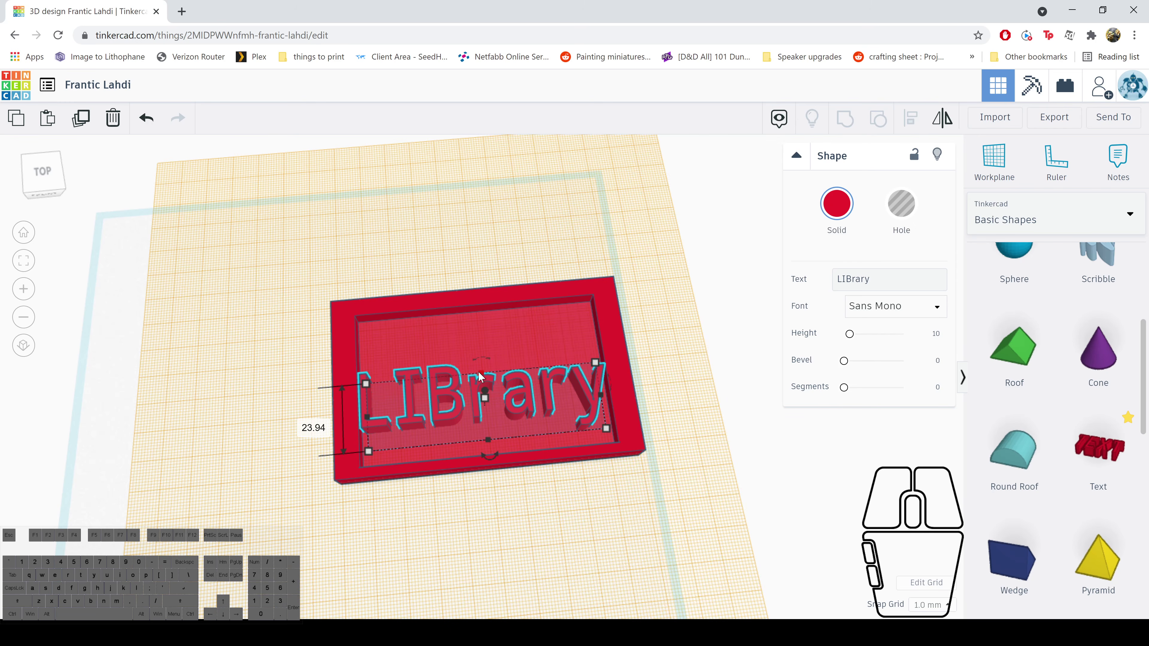
left_click_drag(481, 377, 470, 345)
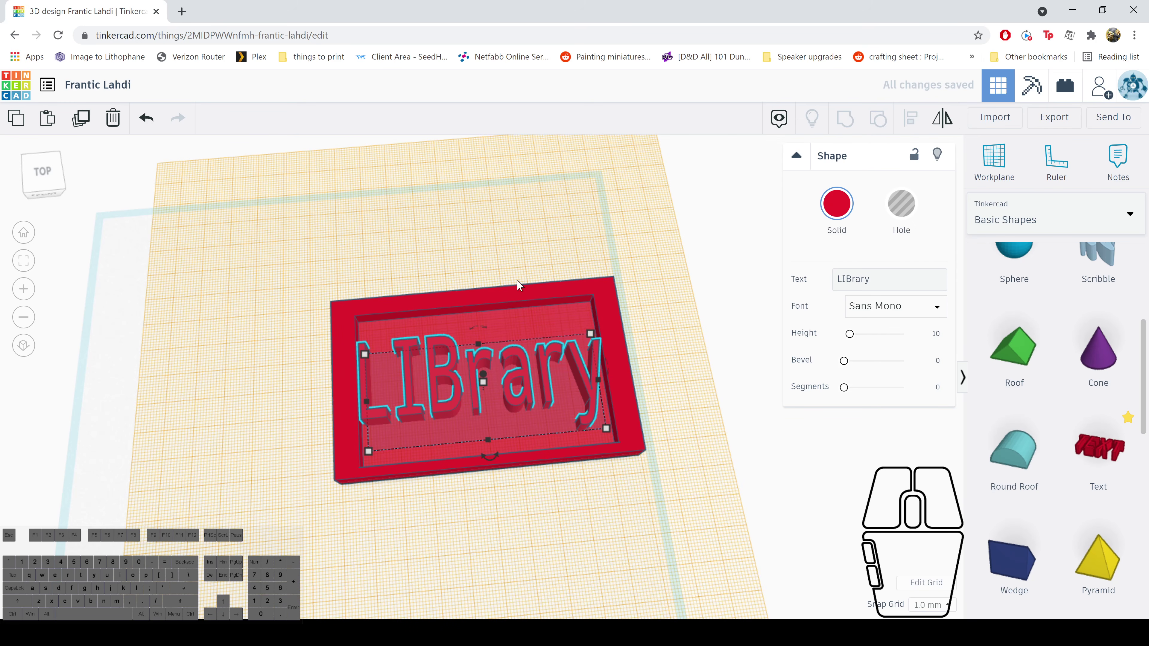
Lower the height of the LIBrary text so its letters rise less above the recess floor
right_click_drag(674, 269, 444, 228)
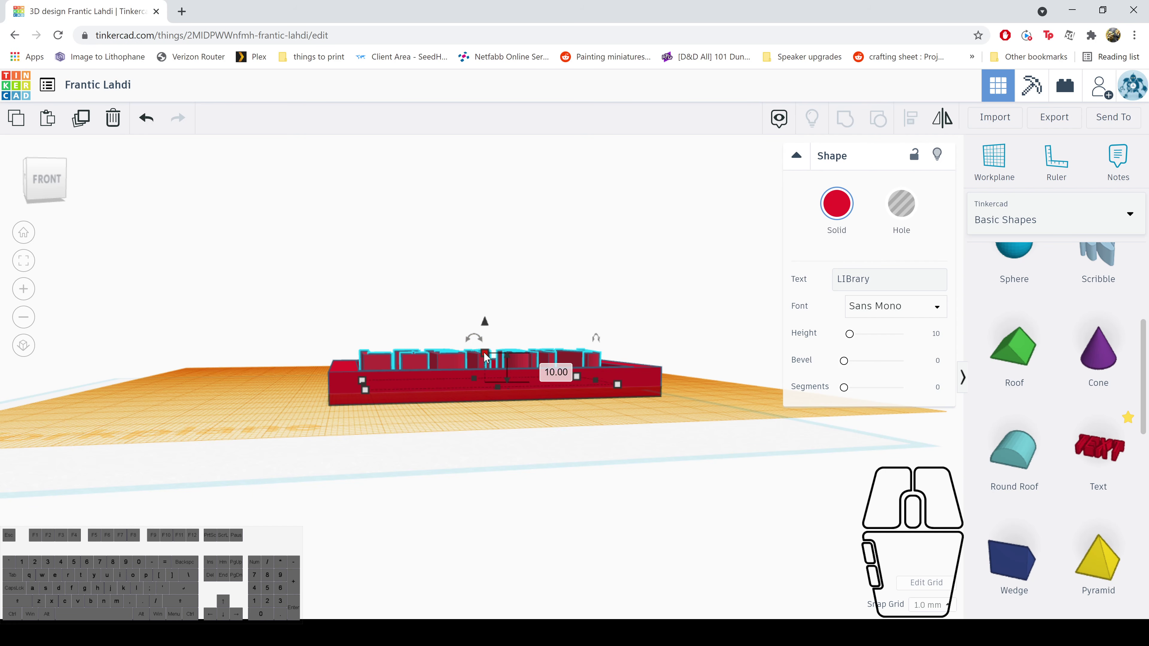
left_click_drag(484, 352, 485, 370)
right_click_drag(624, 270, 591, 363)
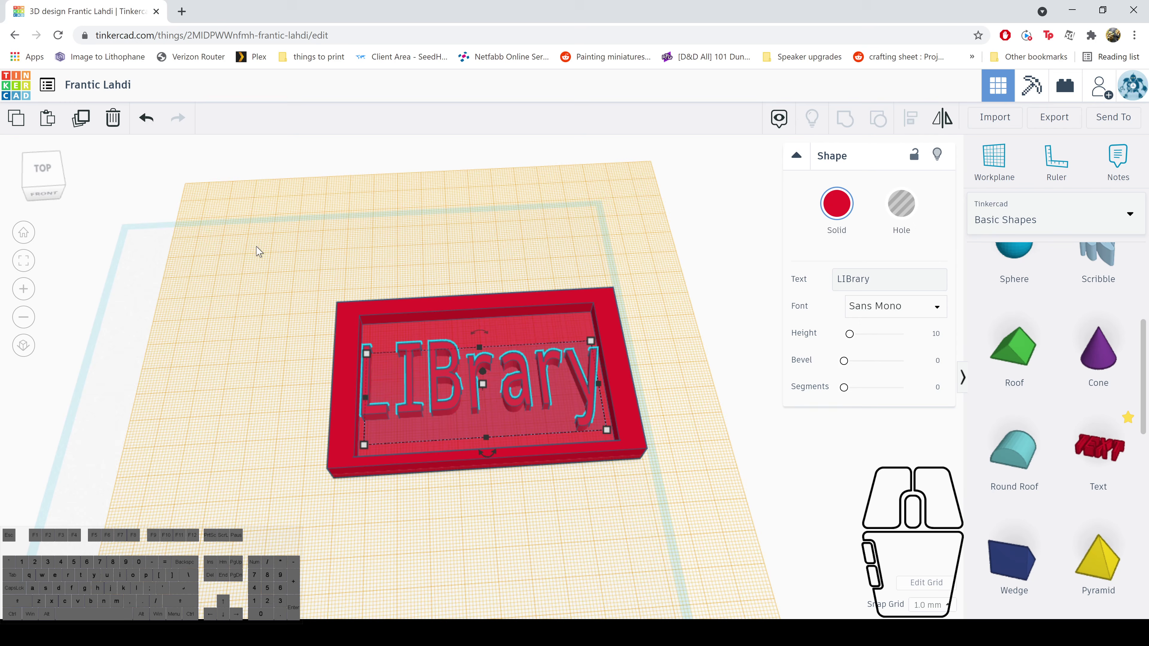
Select the slab and the LIBrary text together and group them into one shape
left_click(240, 240)
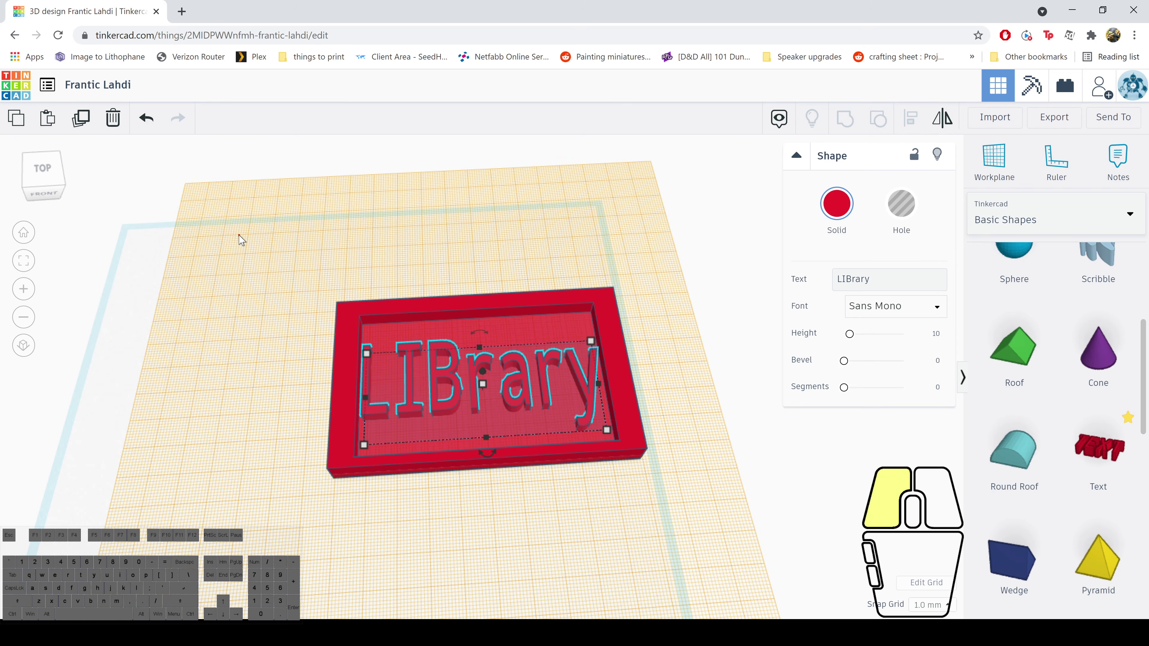
left_click_drag(240, 241, 629, 542)
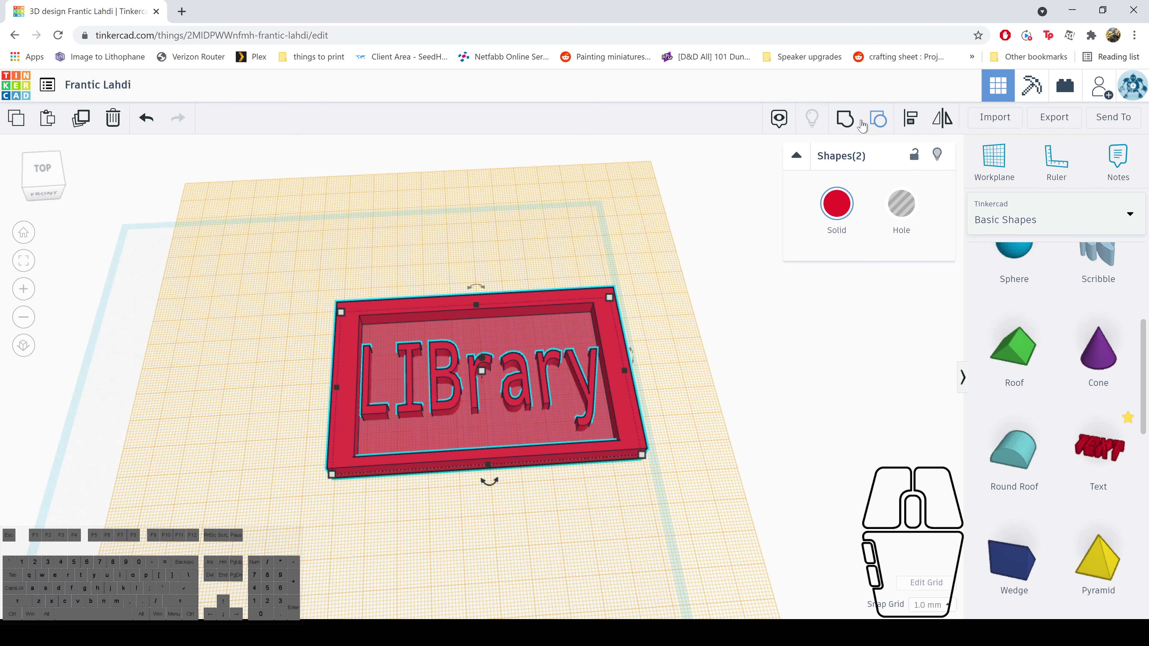
left_click(845, 121)
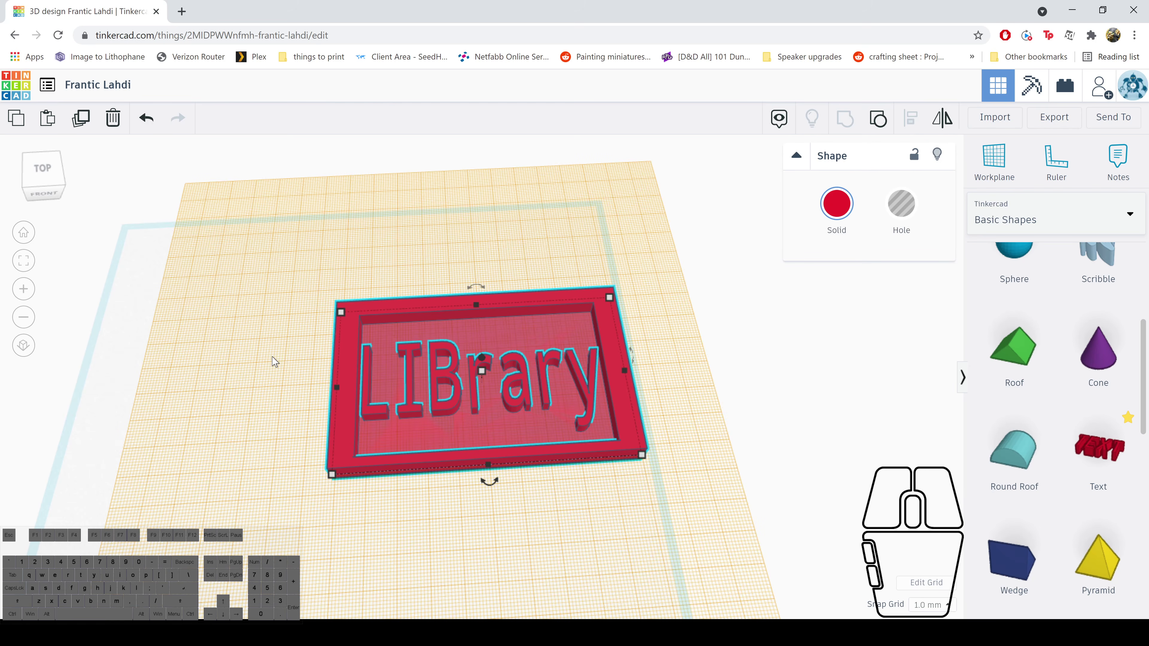
Return the workplane to the base grid and place a Torus overlapping the slab's corner nearest the top of the letter L
key("w")
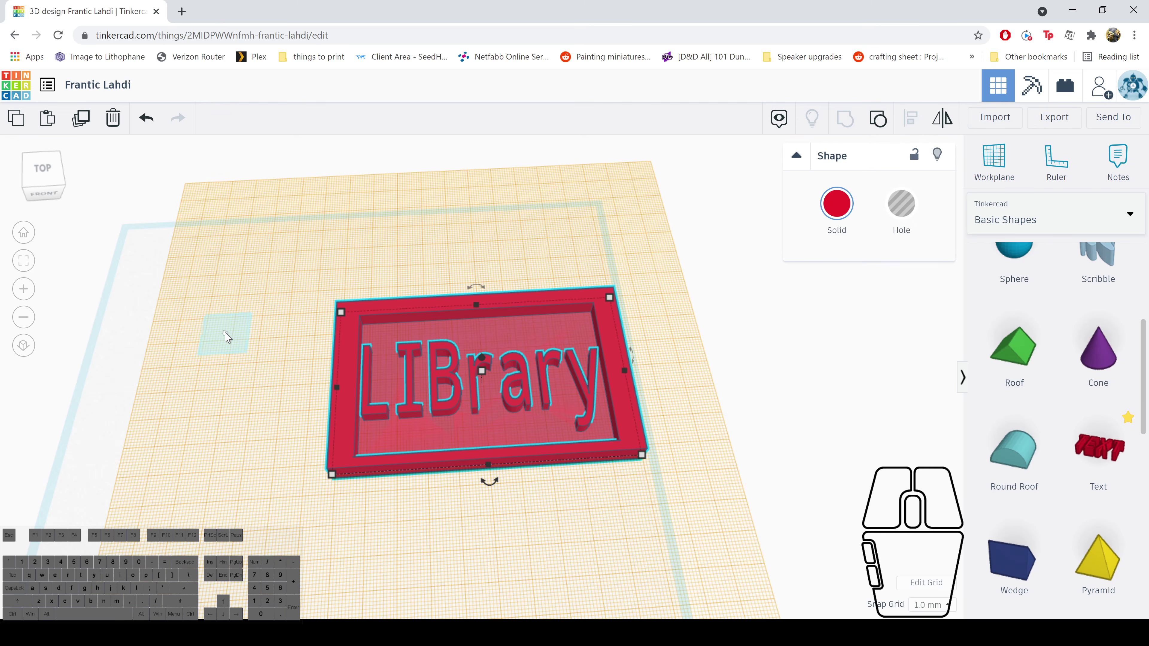
left_click(237, 329)
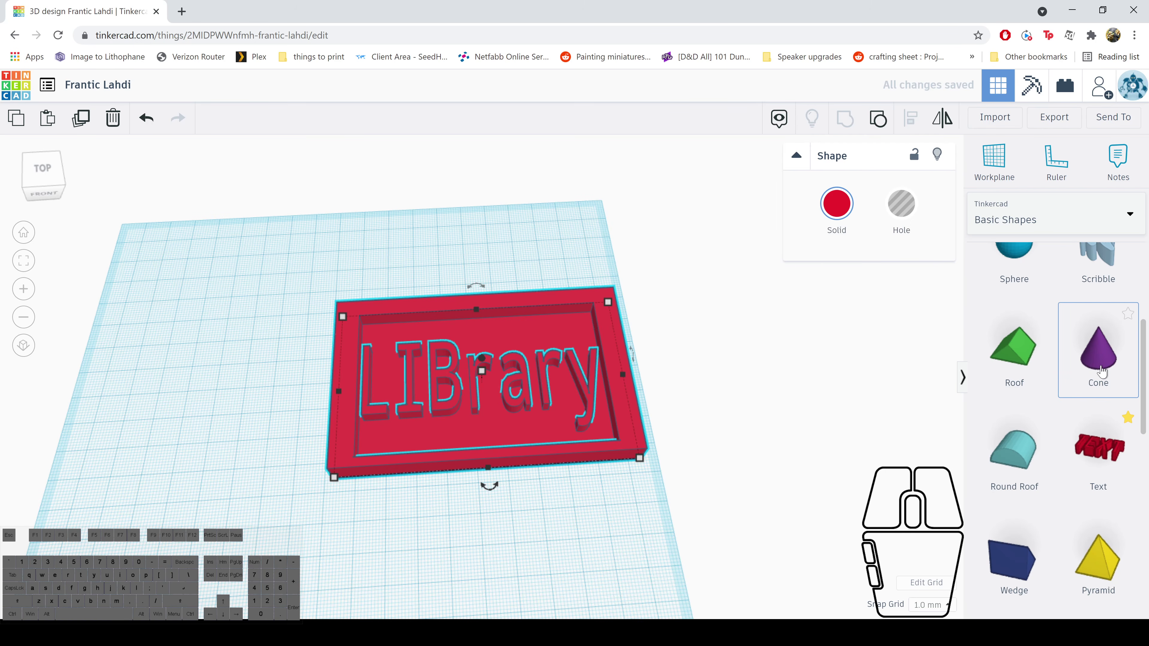
scroll(1099, 362, "down", 6)
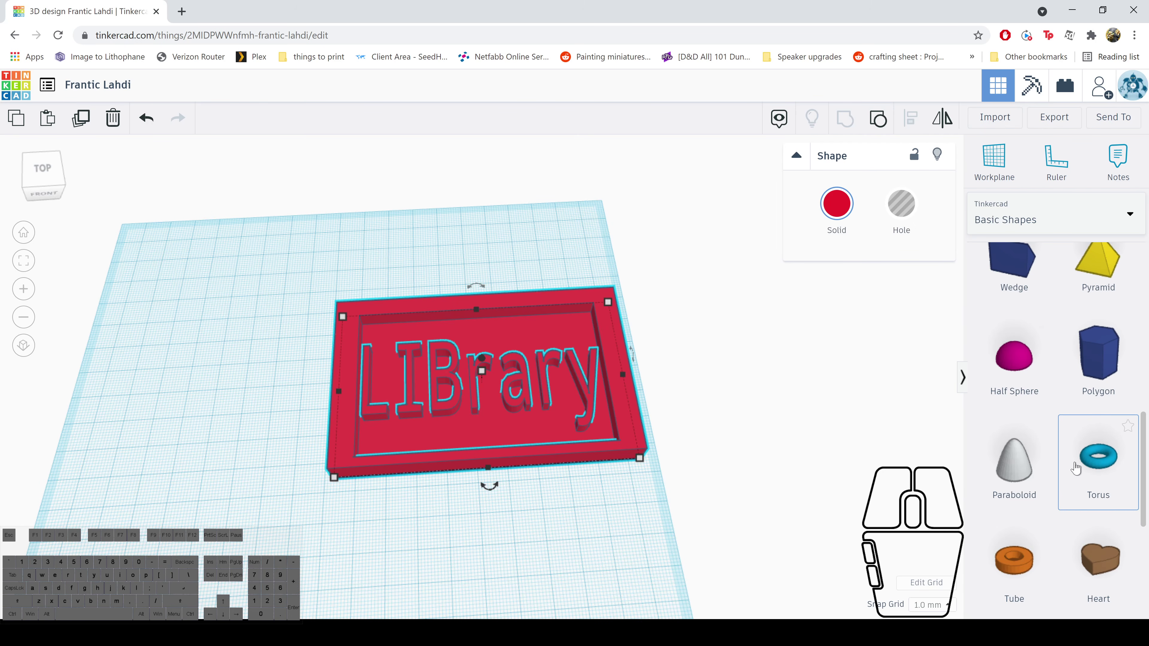
left_click_drag(1076, 468, 292, 410)
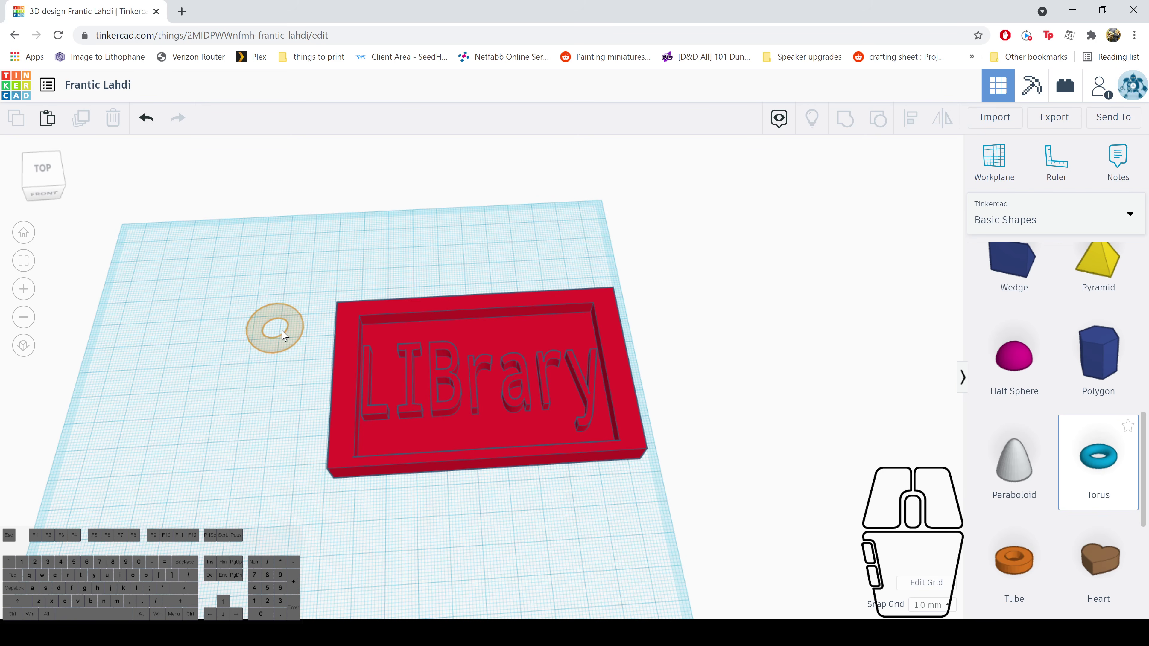
right_click_drag(271, 329, 525, 296)
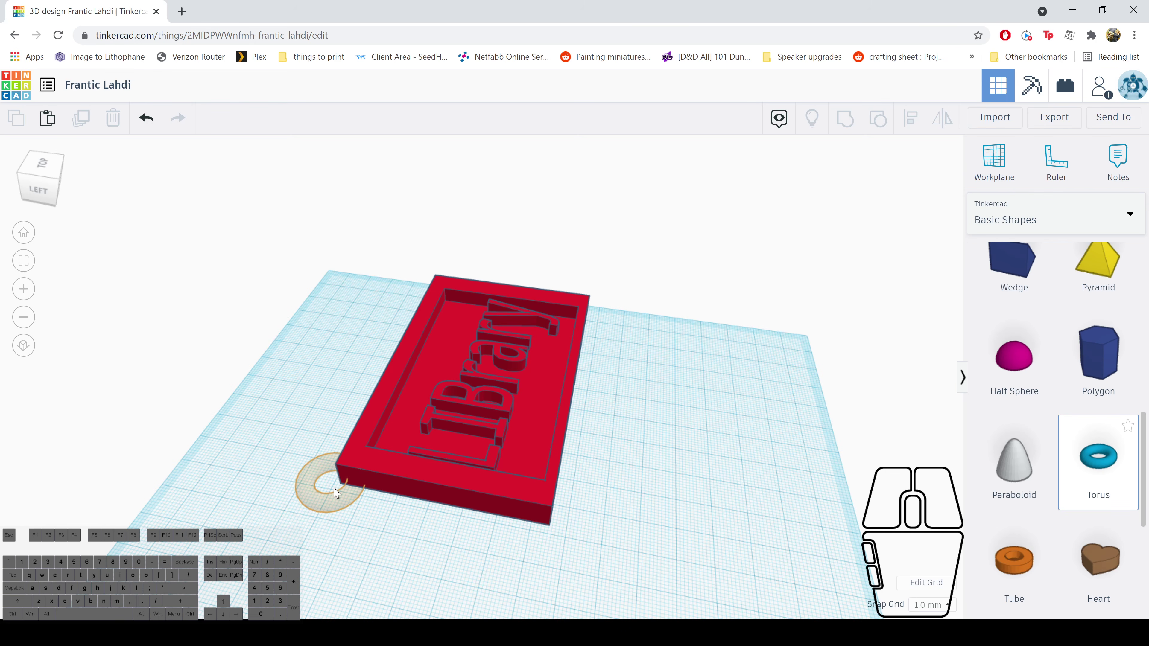
left_click(334, 490)
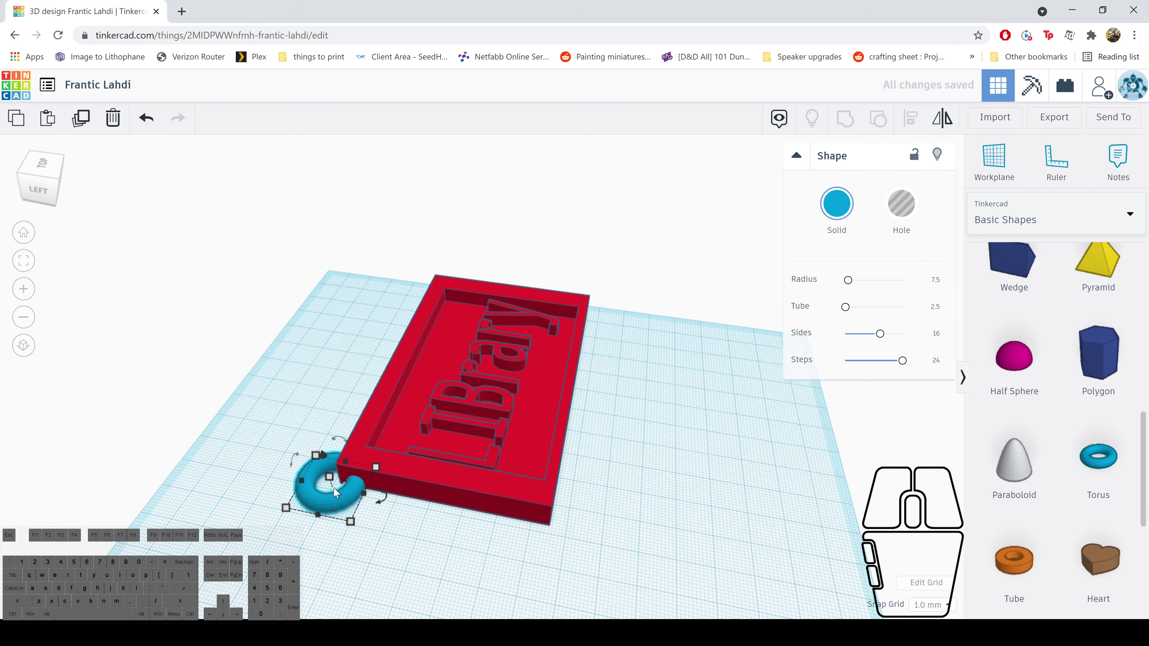
Select the torus and the slab together and group them into a single tag with a ring
right_click_drag(777, 425, 598, 521)
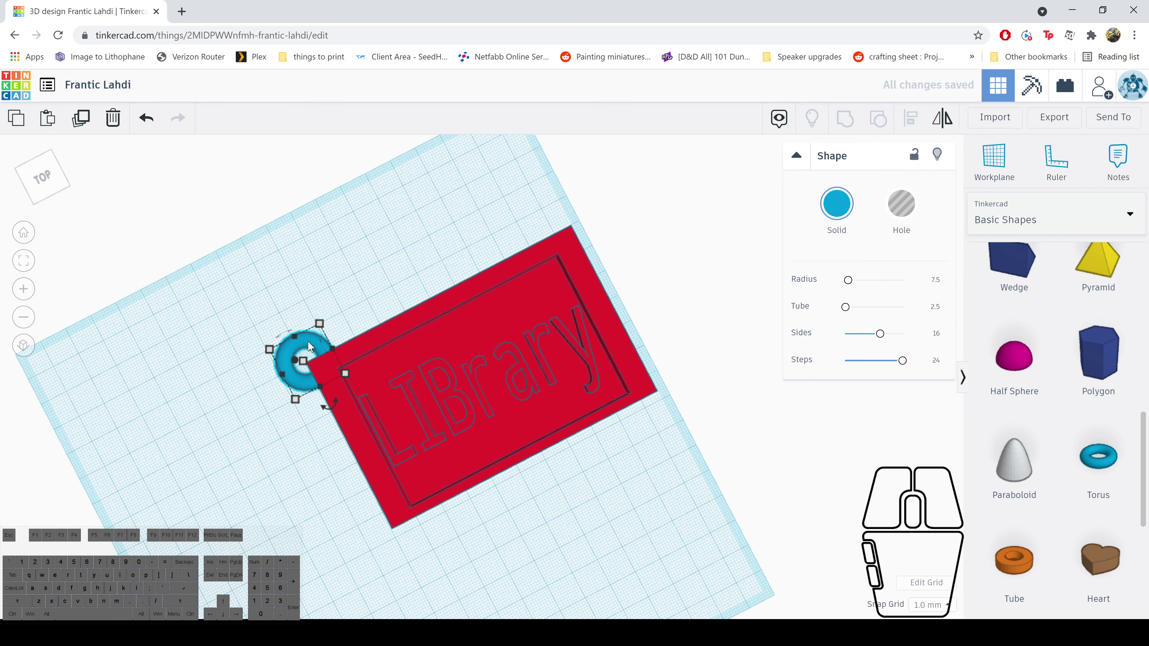
right_click_drag(618, 500, 551, 474)
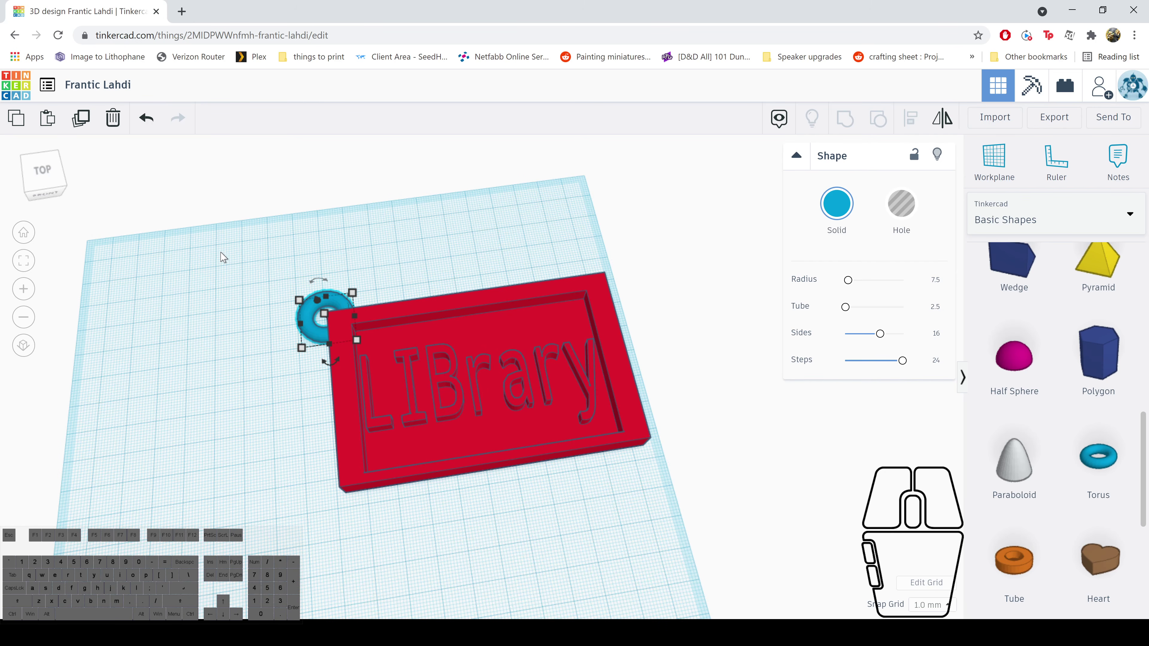
left_click_drag(207, 230, 671, 540)
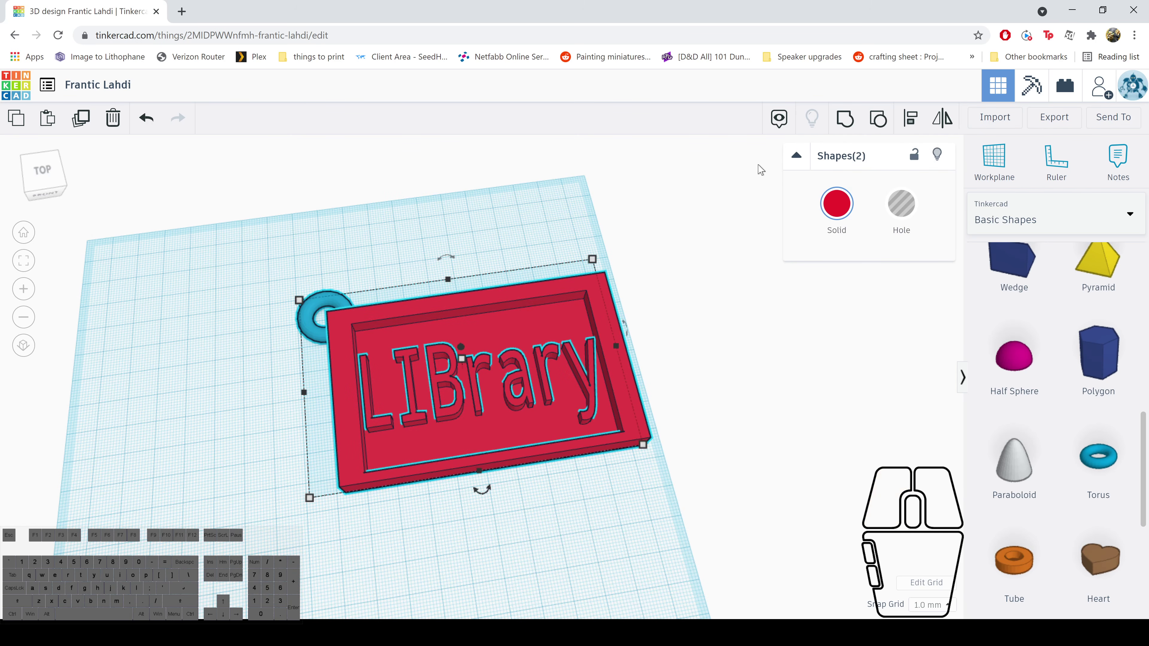
left_click(845, 117)
right_click_drag(627, 206, 584, 226)
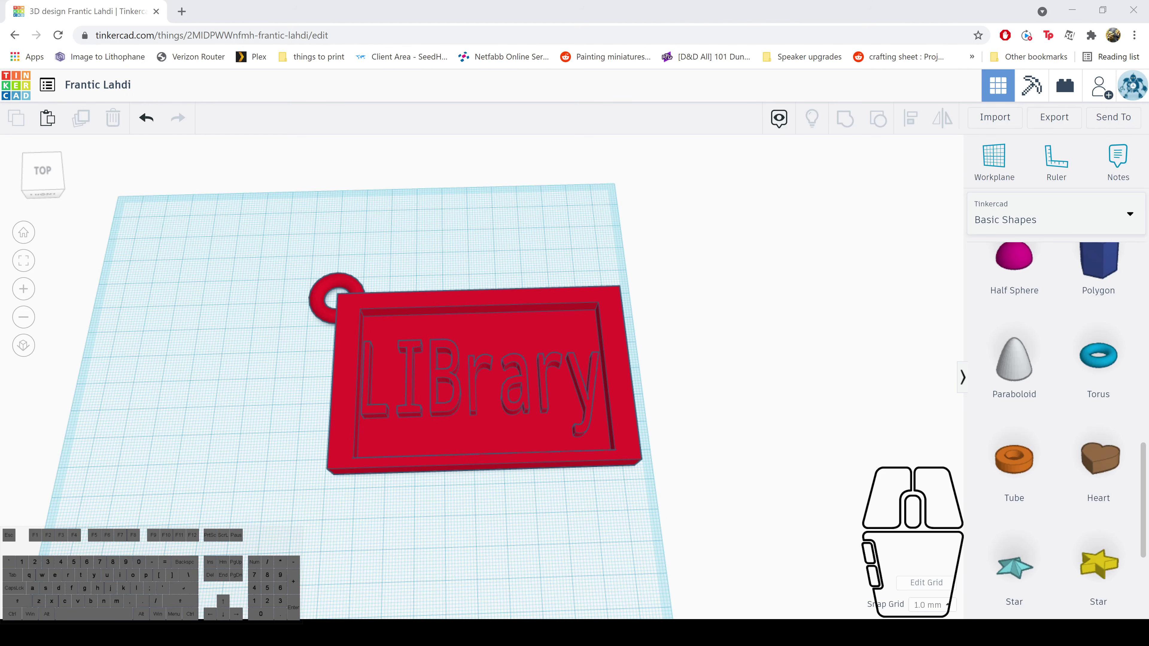
left_click(74, 13)
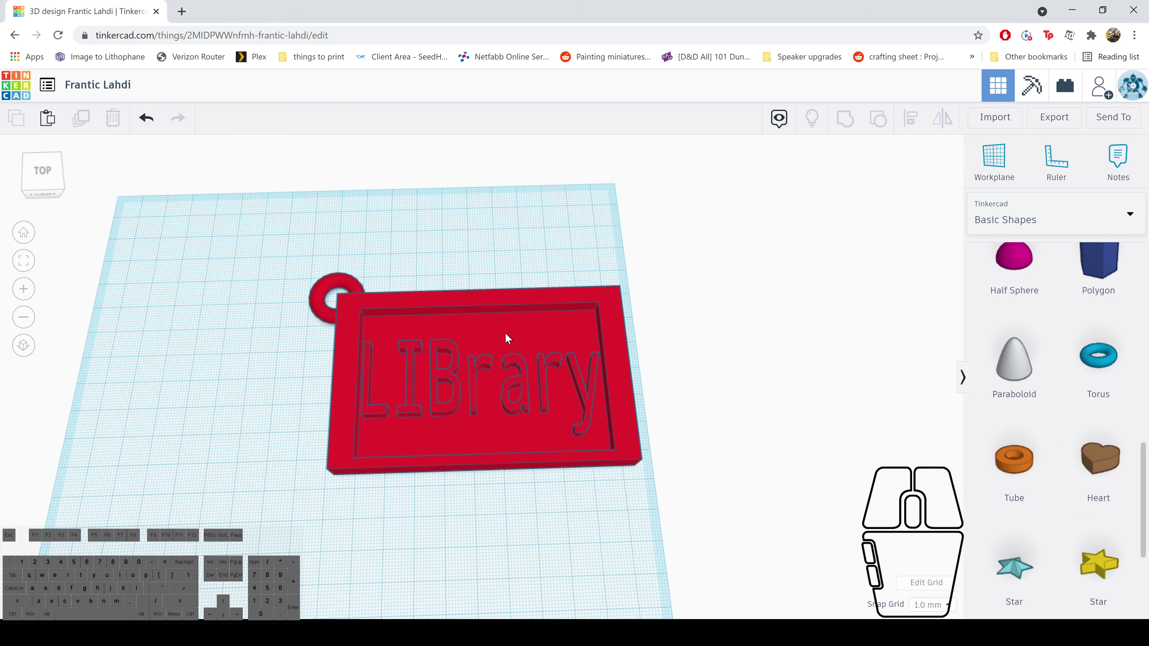
scroll(1103, 381, "up", 4)
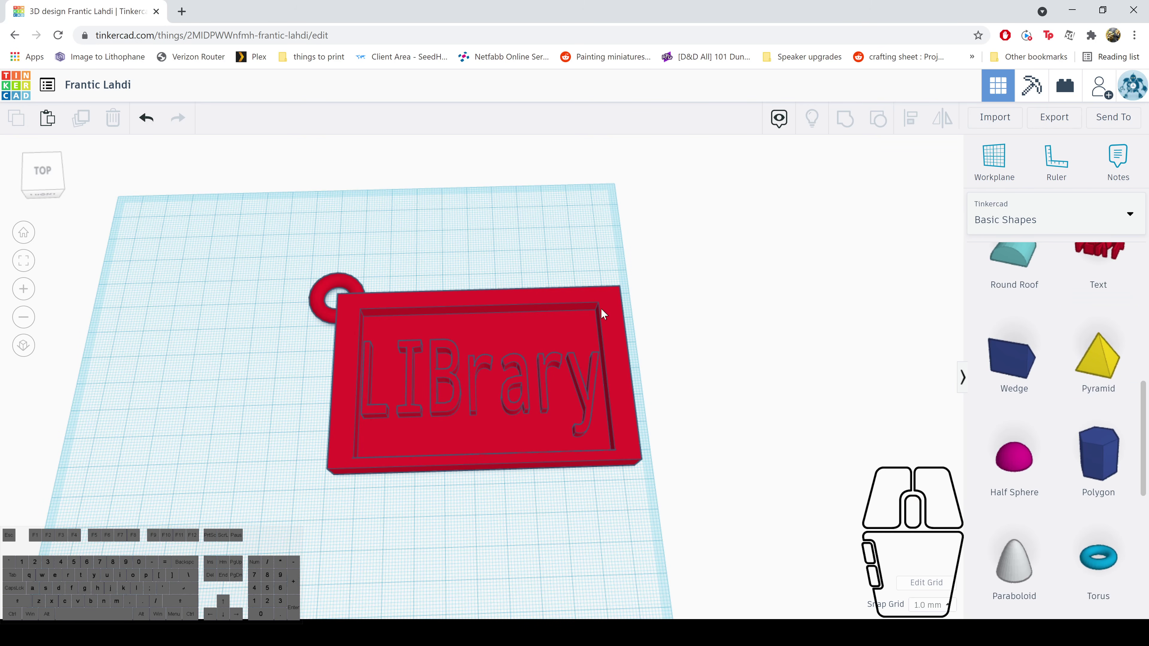
scroll(1100, 389, "down", 3)
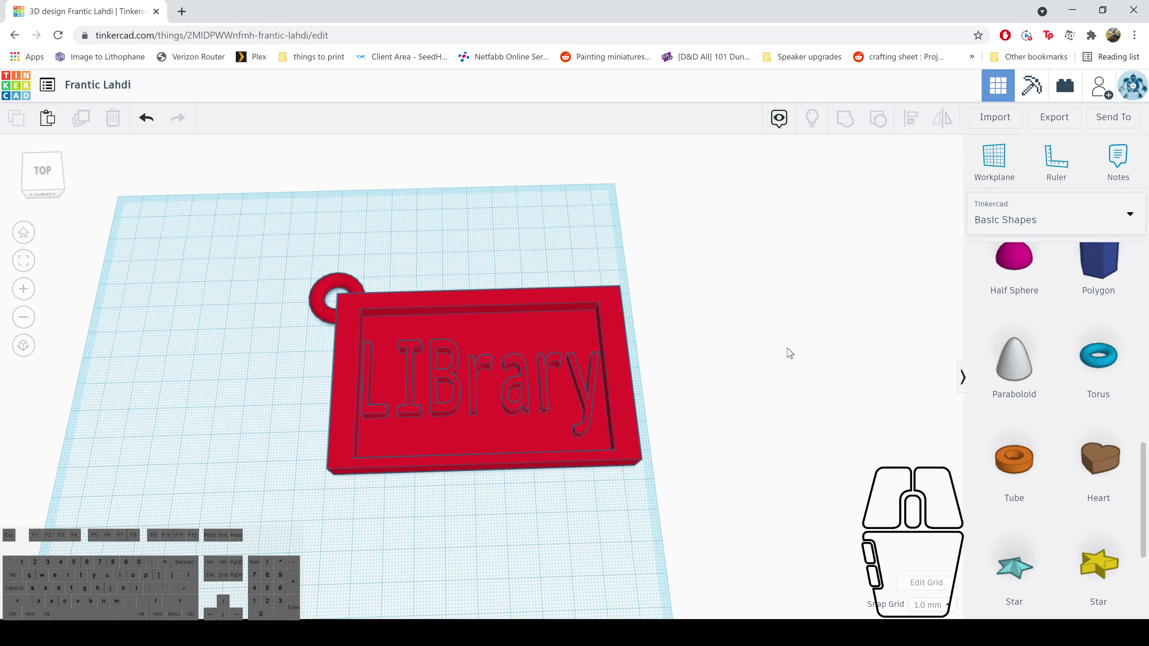
Set a new workplane on the recess floor and place a Heart shape above the middle letters of the text
key("w")
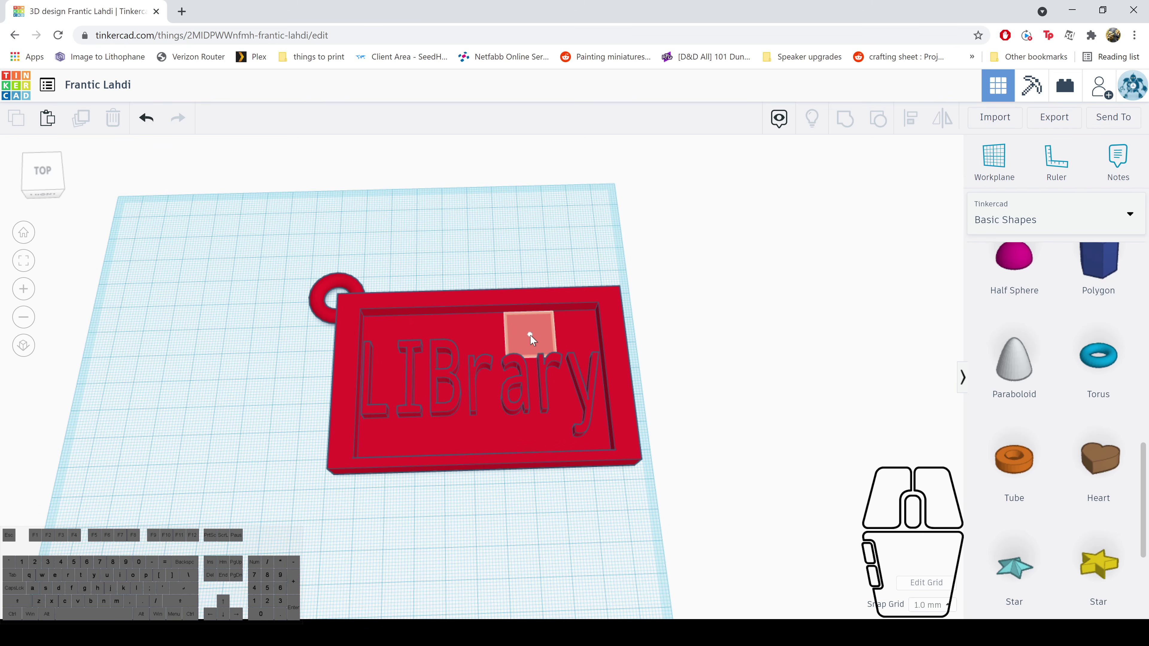
left_click(530, 338)
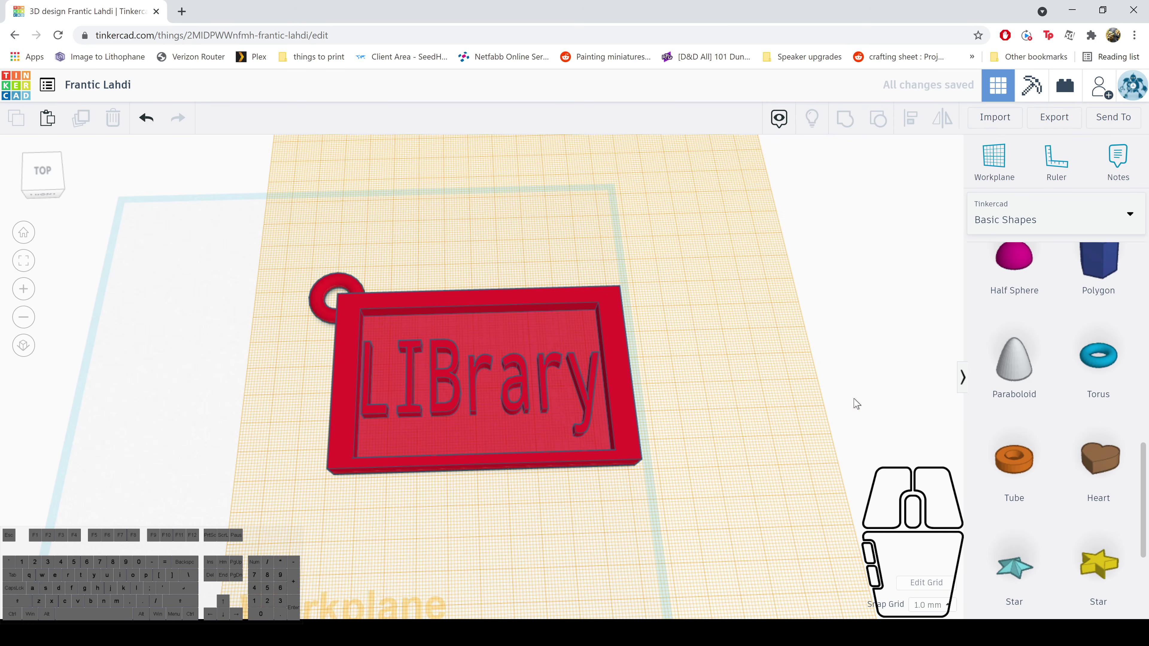
left_click_drag(1109, 473, 467, 318)
left_click_drag(537, 344, 526, 346)
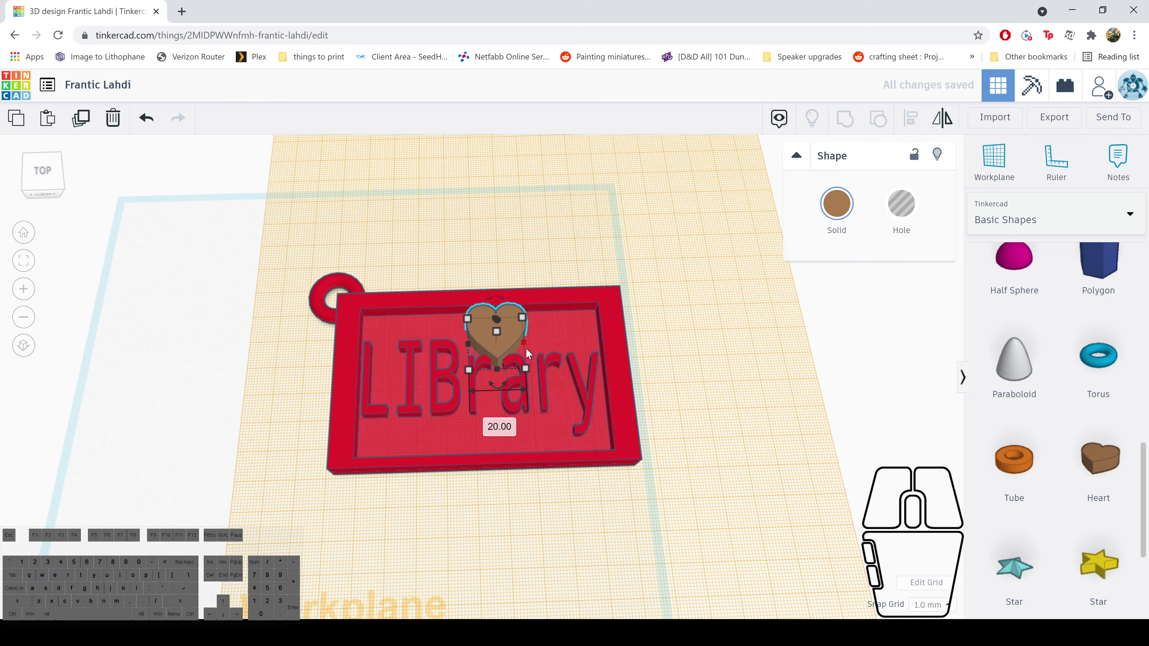
Reduce the heart's height to 3 mm
right_click_drag(531, 355, 611, 313)
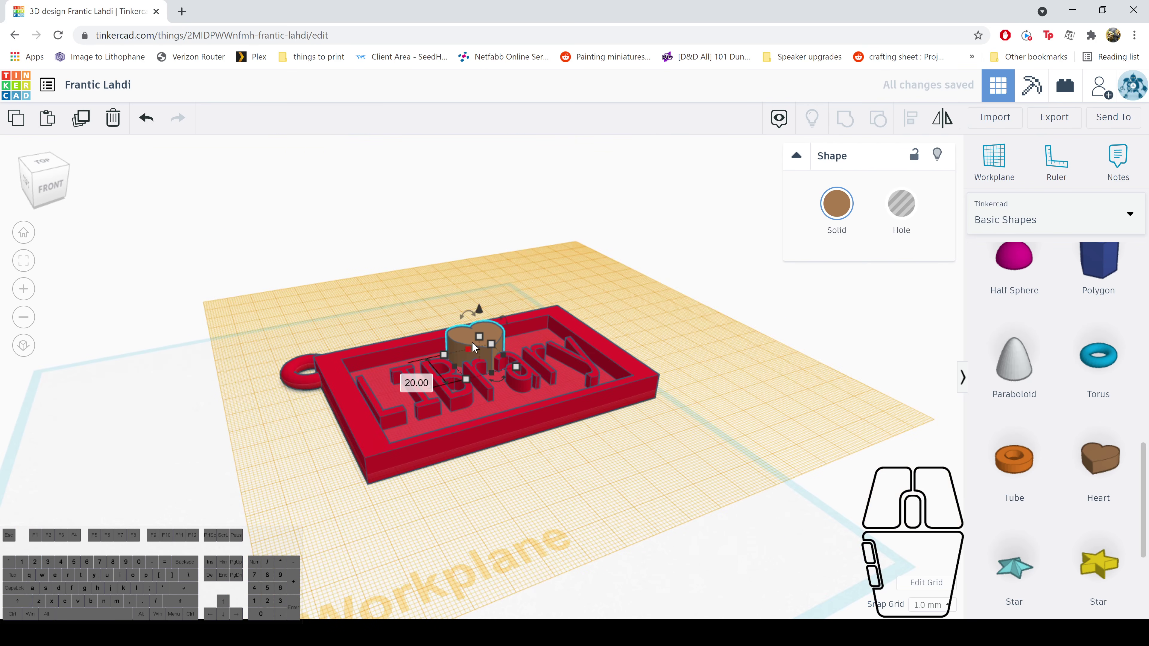
left_click_drag(478, 340, 475, 349)
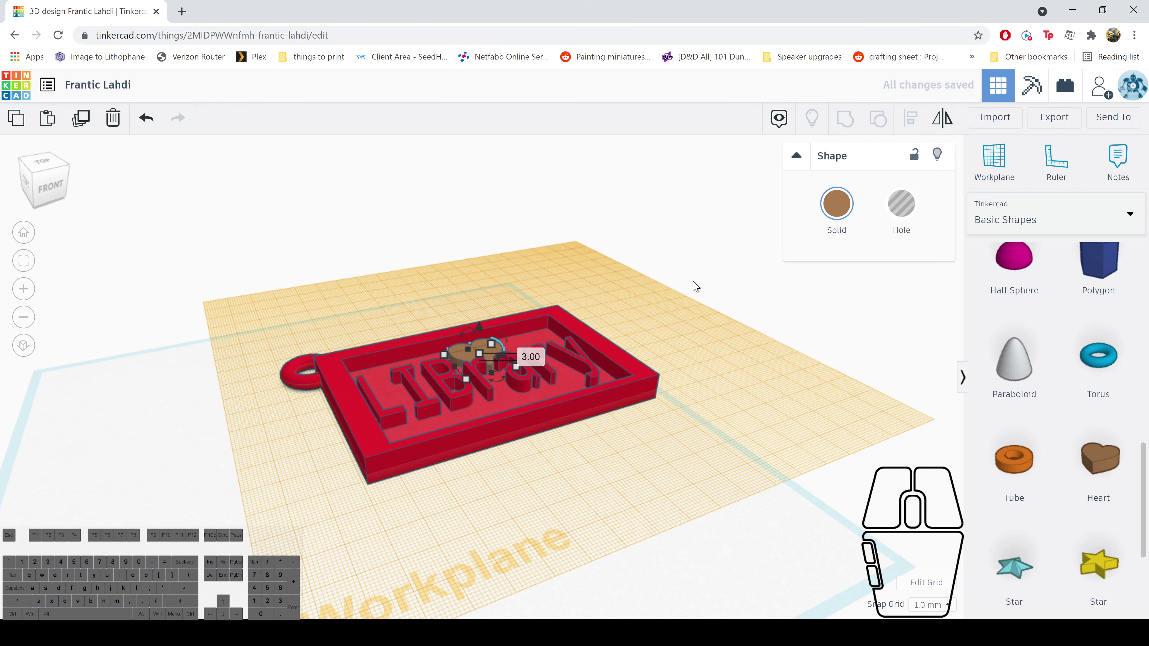
right_click_drag(696, 286, 612, 382)
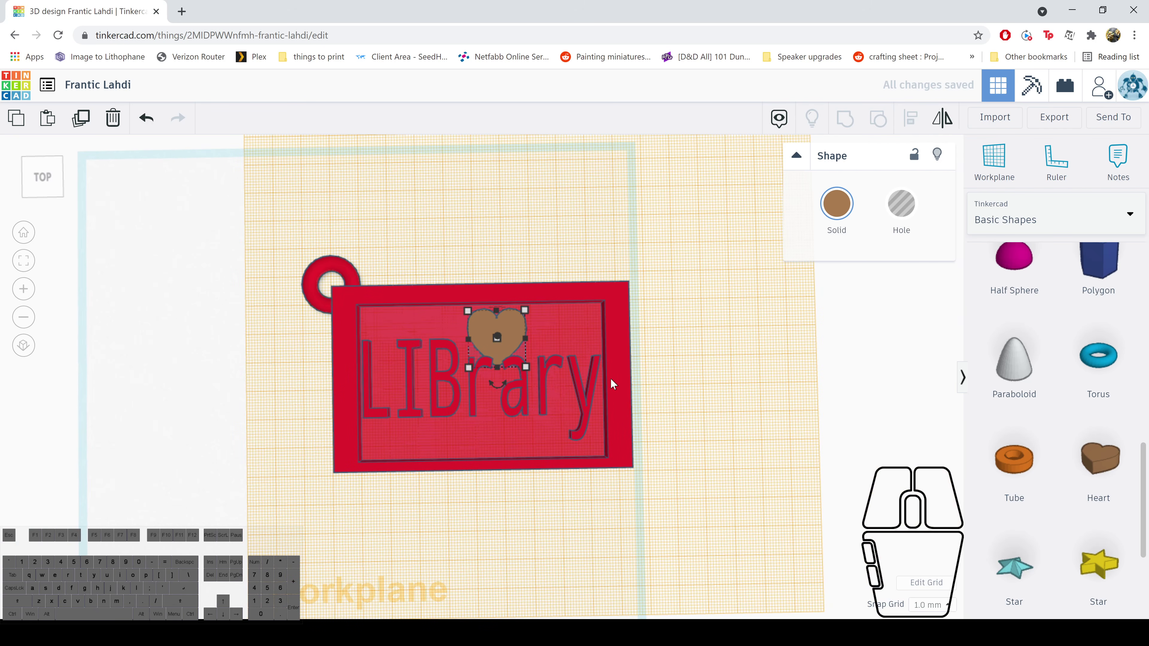
Set a new workplane on the slab's raised rim and place a Pyramid on the corner above the letter y
scroll(1095, 371, "up", 4)
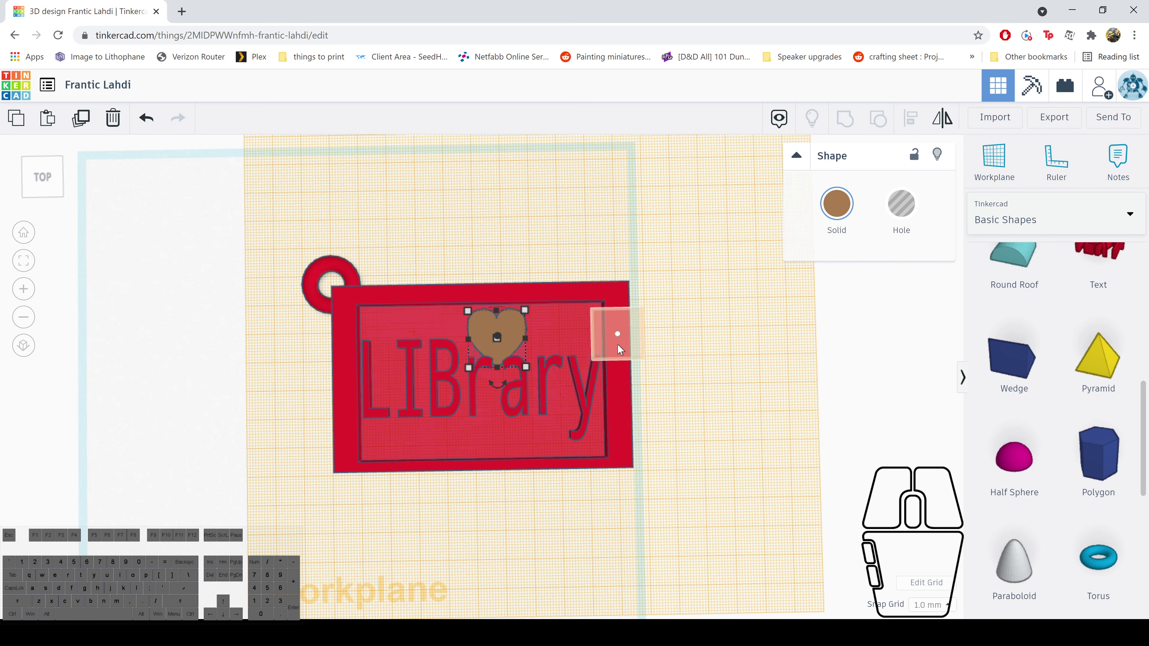
left_click(618, 351)
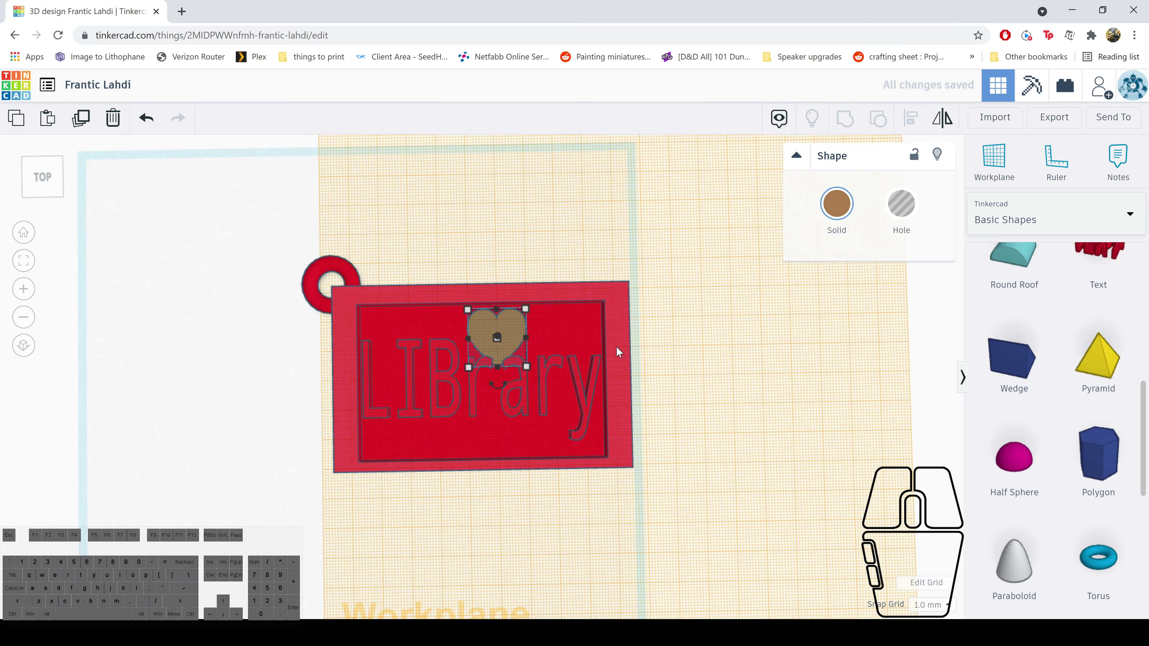
left_click(1098, 358)
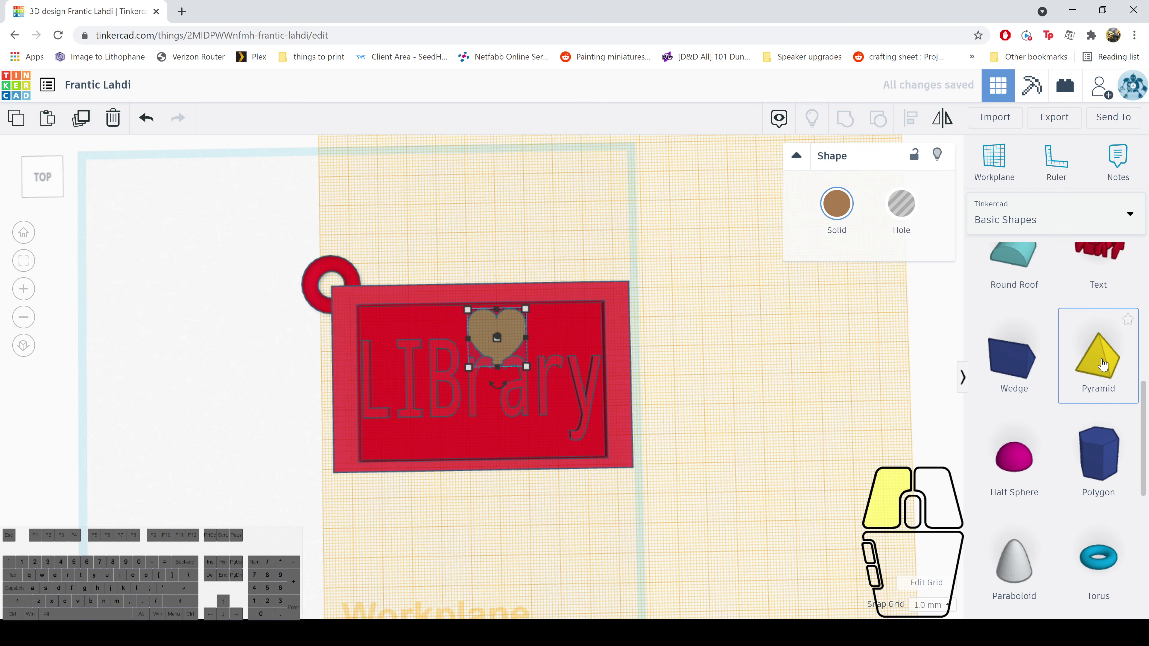
left_click(613, 294)
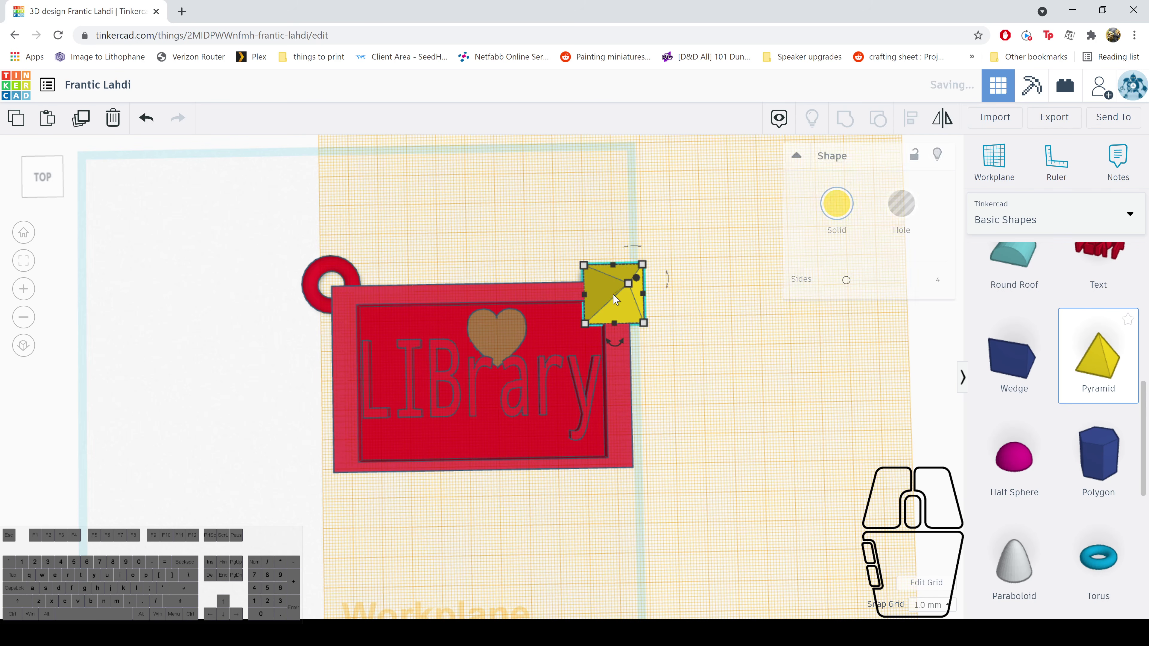
Shrink the pyramid's base to 8 by 7 mm so it fits on the rim's corner
right_click_drag(726, 372, 685, 341)
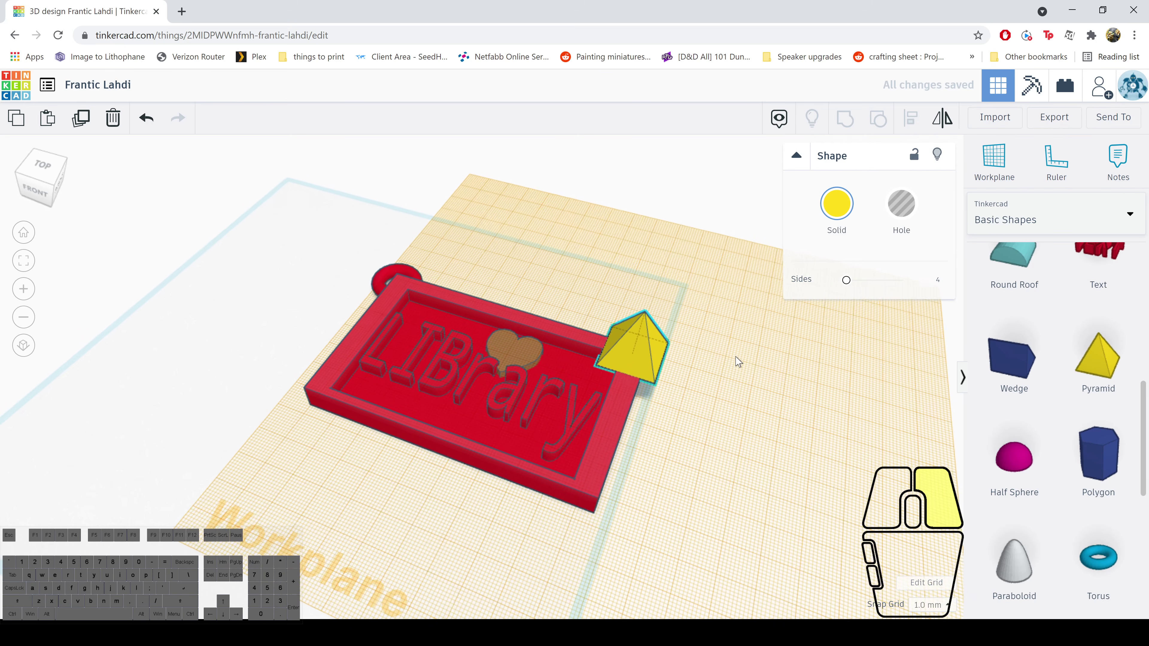
left_click(665, 342)
left_click_drag(665, 342, 621, 359)
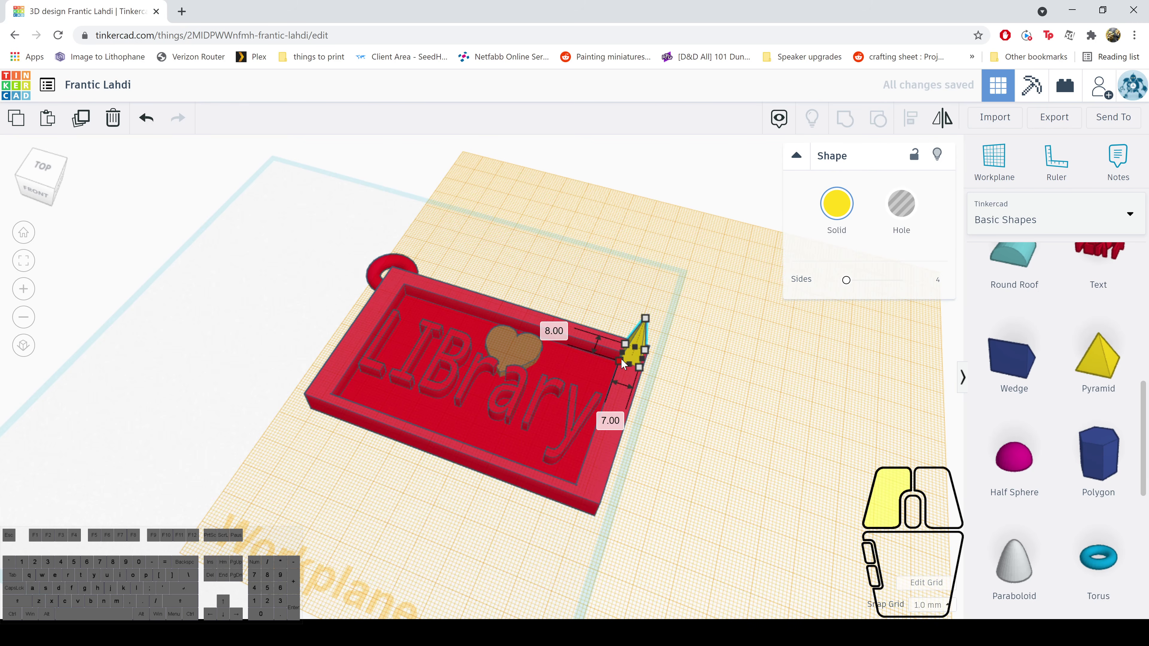
Lower the height of the pyramid on the rim corner above the letter y
left_click_drag(647, 319, 647, 344)
mouse_move(690, 451)
right_mouse_down()
mouse_move(812, 441)
mouse_move(818, 419)
mouse_move(720, 402)
mouse_move(710, 376)
mouse_move(594, 441)
mouse_move(648, 483)
mouse_move(772, 456)
mouse_move(721, 418)
mouse_move(703, 436)
right_mouse_up()
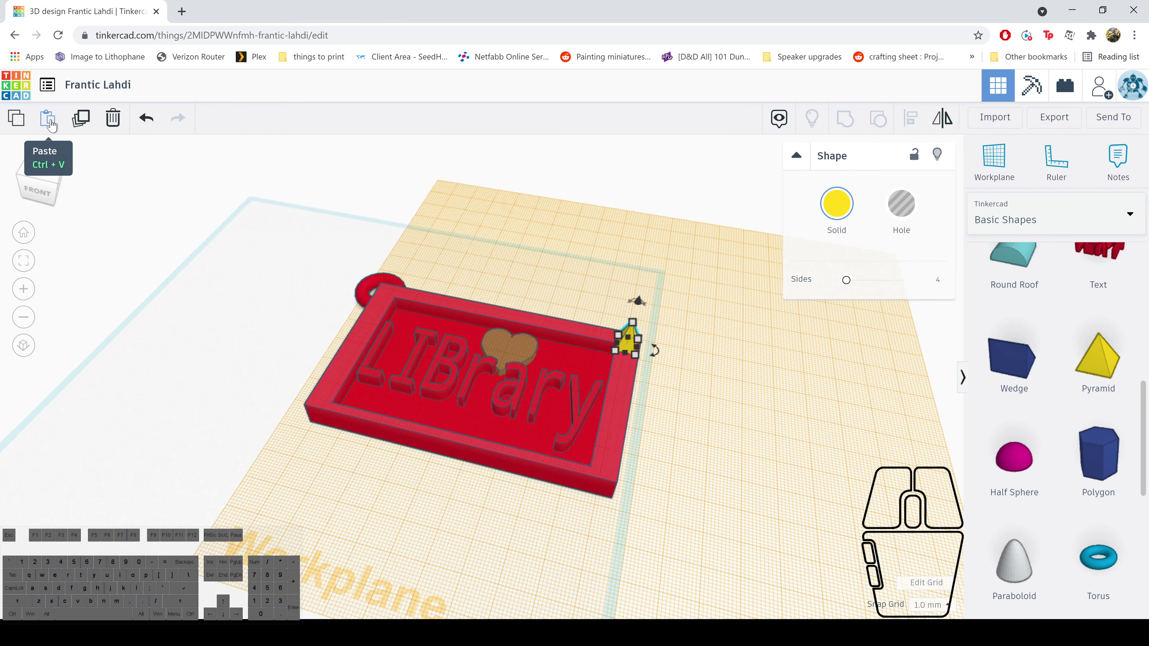
right_click_drag(549, 224, 595, 255)
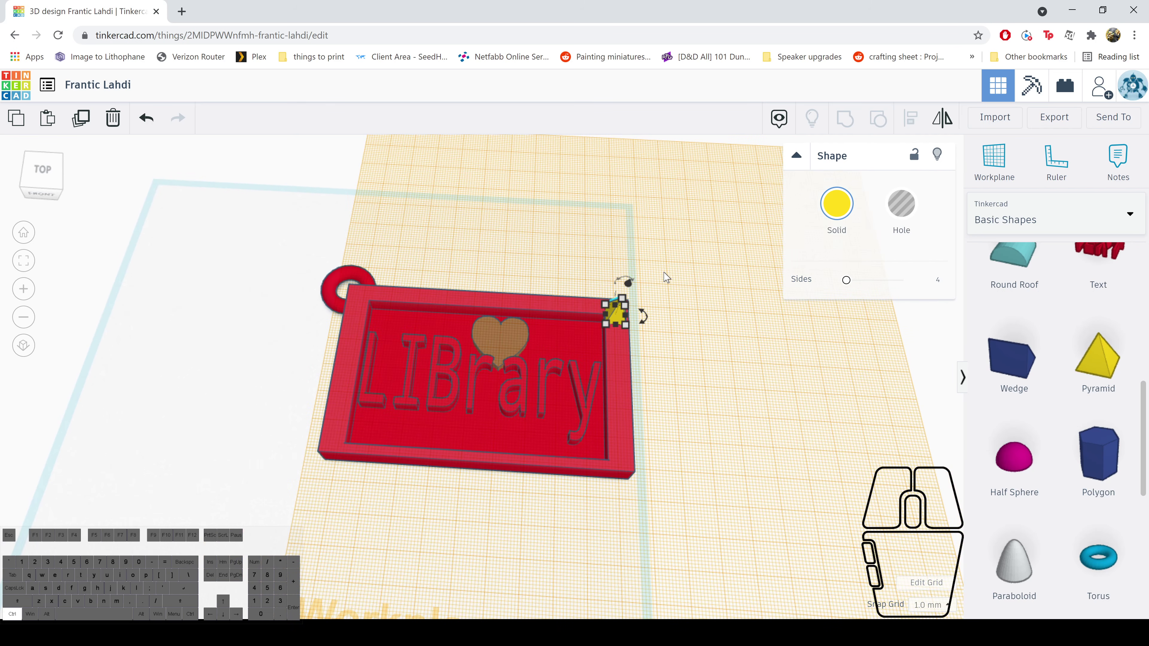
Copy and paste the corner pyramid, and move the copy along the short rim beside the letter y, just below the original
key("ctrl+c")
key("ctrl+v")
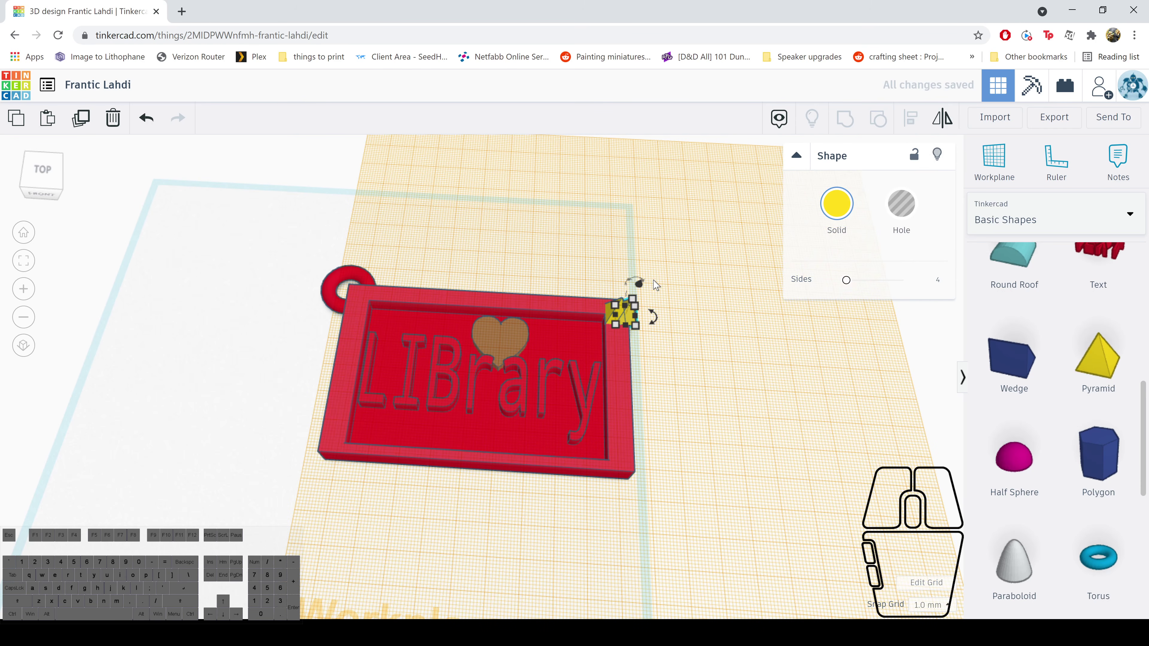
key("Down")
key("Down")
key("Down")
key("Down")
key("Down")
key("Down")
key("Down")
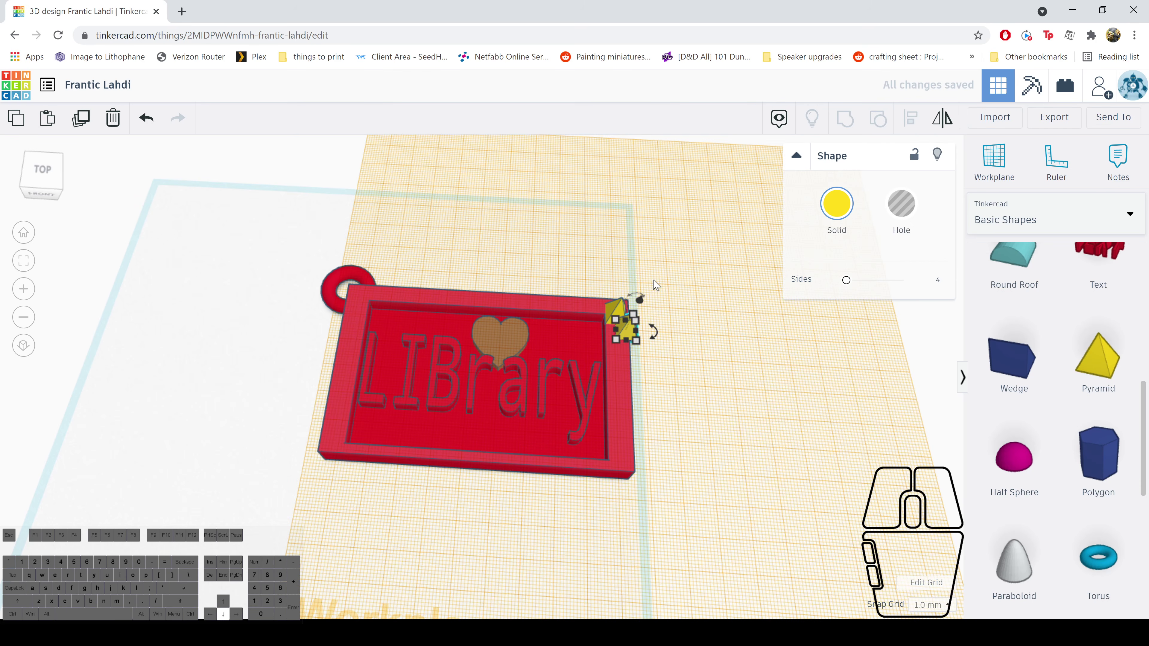
key("Left")
key("Left")
key("Left")
key("Left")
key("Left")
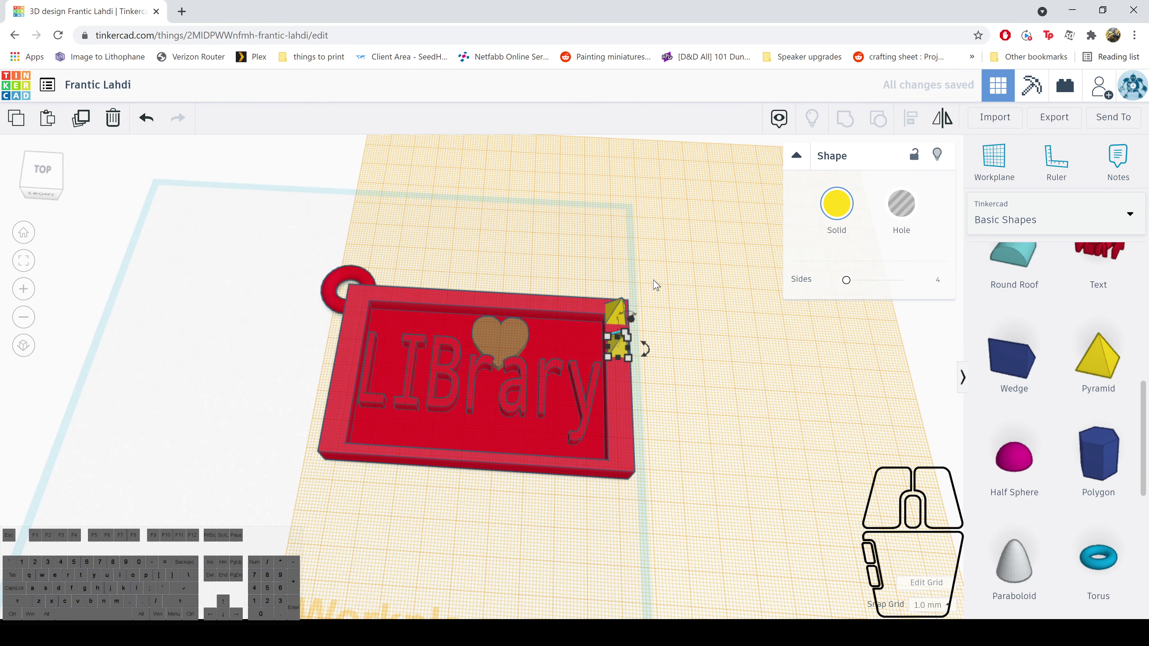
Duplicate the second pyramid and move the new copy along the short rim to the corner below the letter y
key("ctrl")
key("ctrl+d")
key("Down")
key("Down")
key("Down")
key("Down")
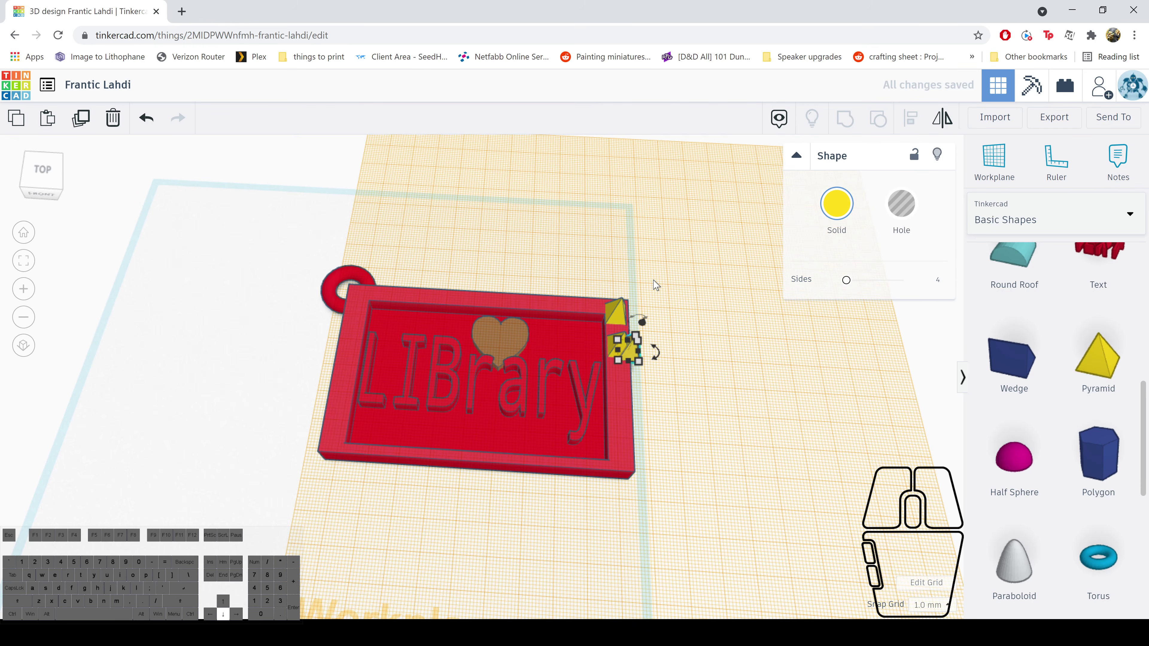
key("Left")
key("Down")
key("Down")
key("Down")
key("Down")
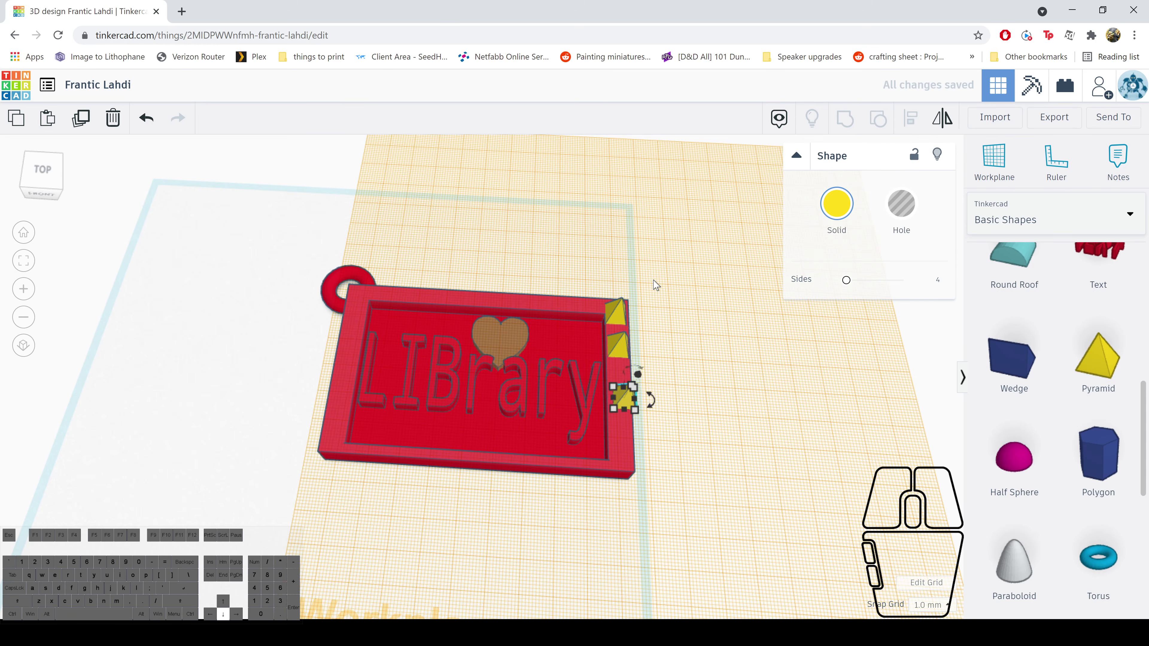
key("Down")
key("Down")
key("Down")
key("Down")
key("Down")
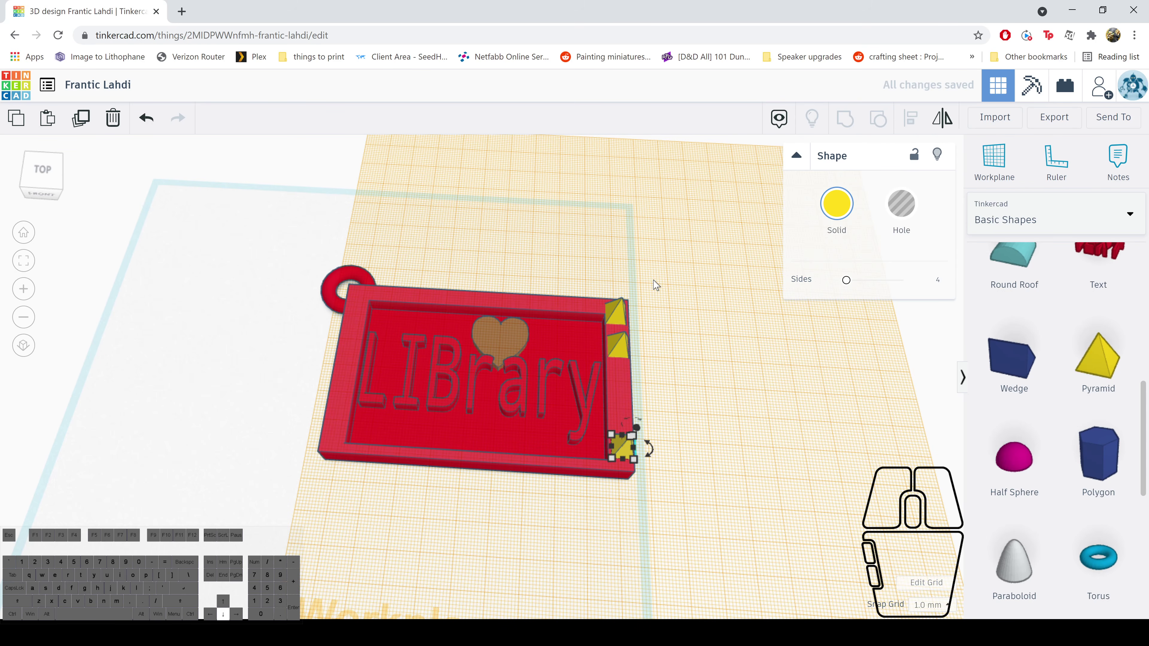
key("Left")
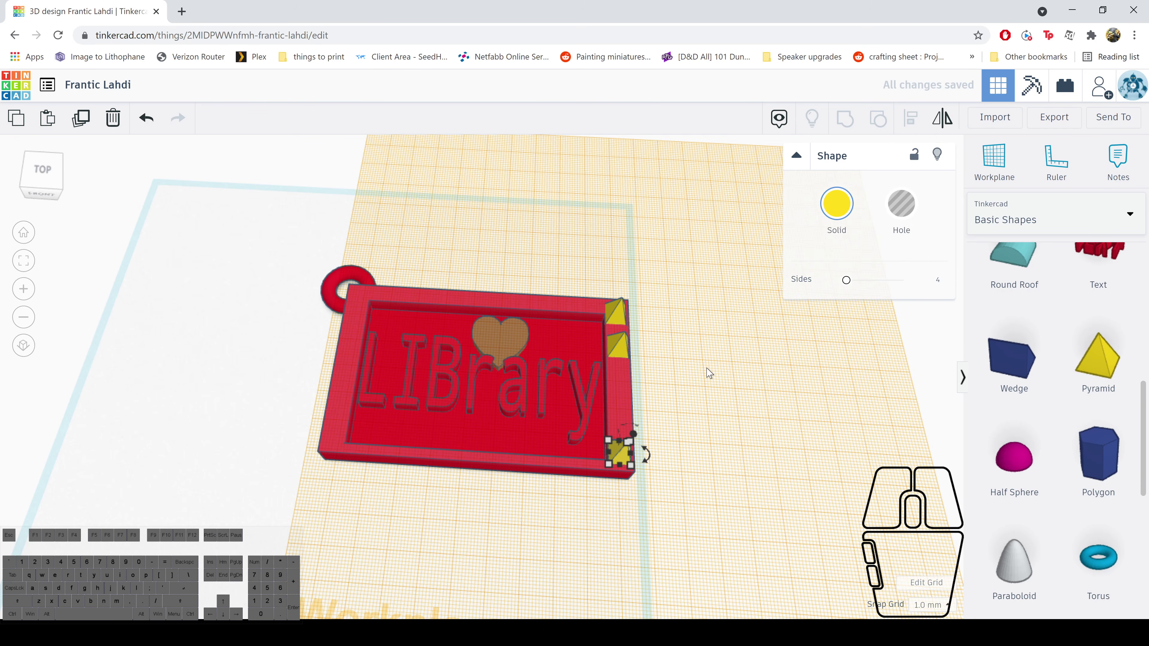
left_click(709, 380)
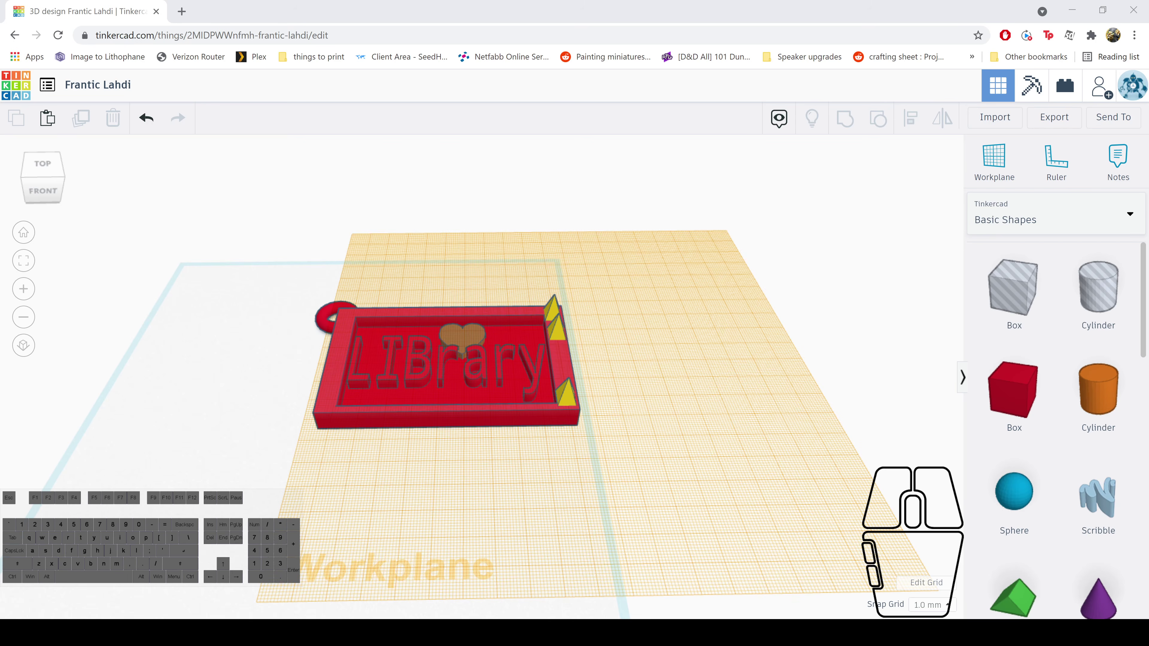
Look at the Import Shapes options for bringing in a 2D or 3D file, and close them without importing
left_click(394, 13)
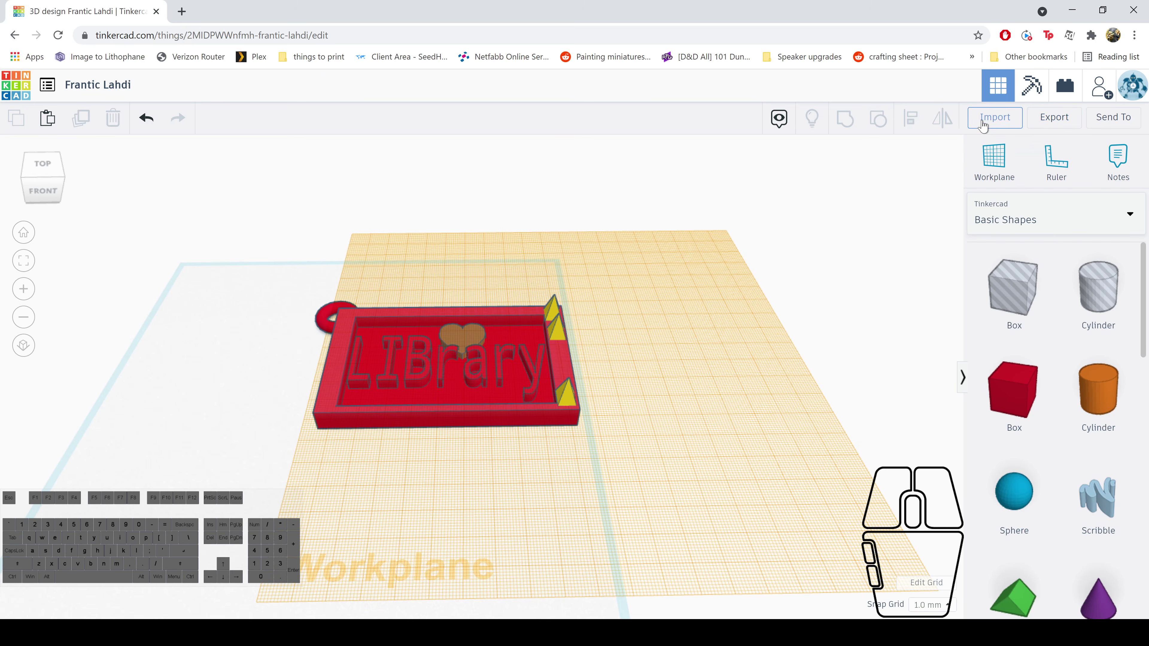
left_click(982, 126)
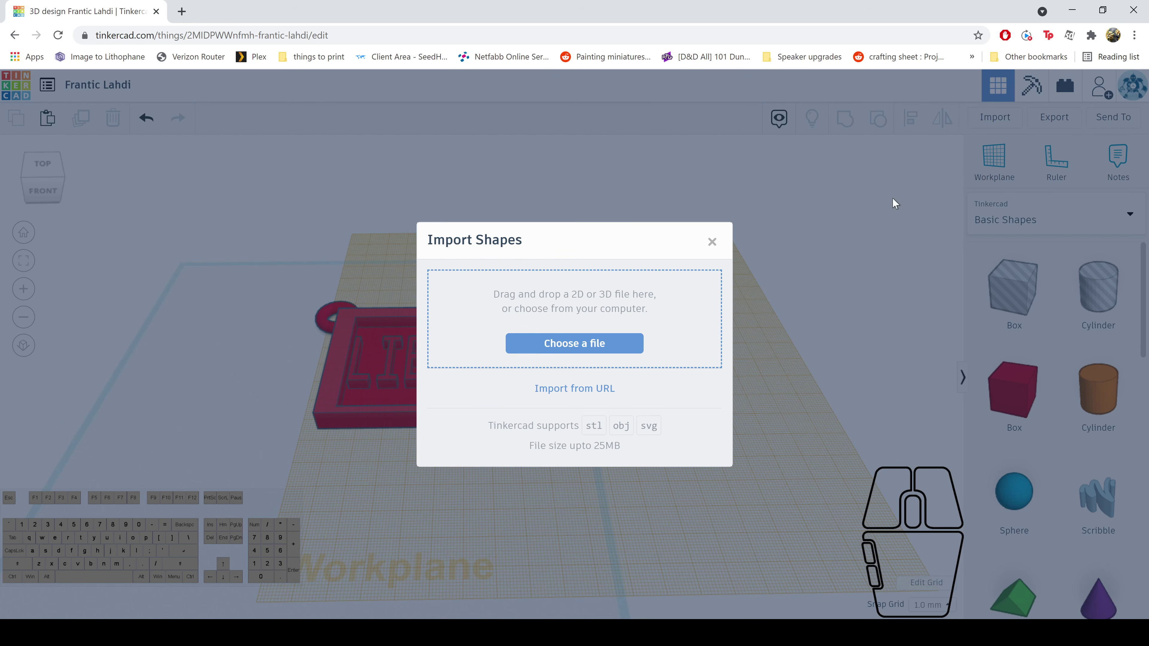
left_click(597, 344)
left_click(712, 242)
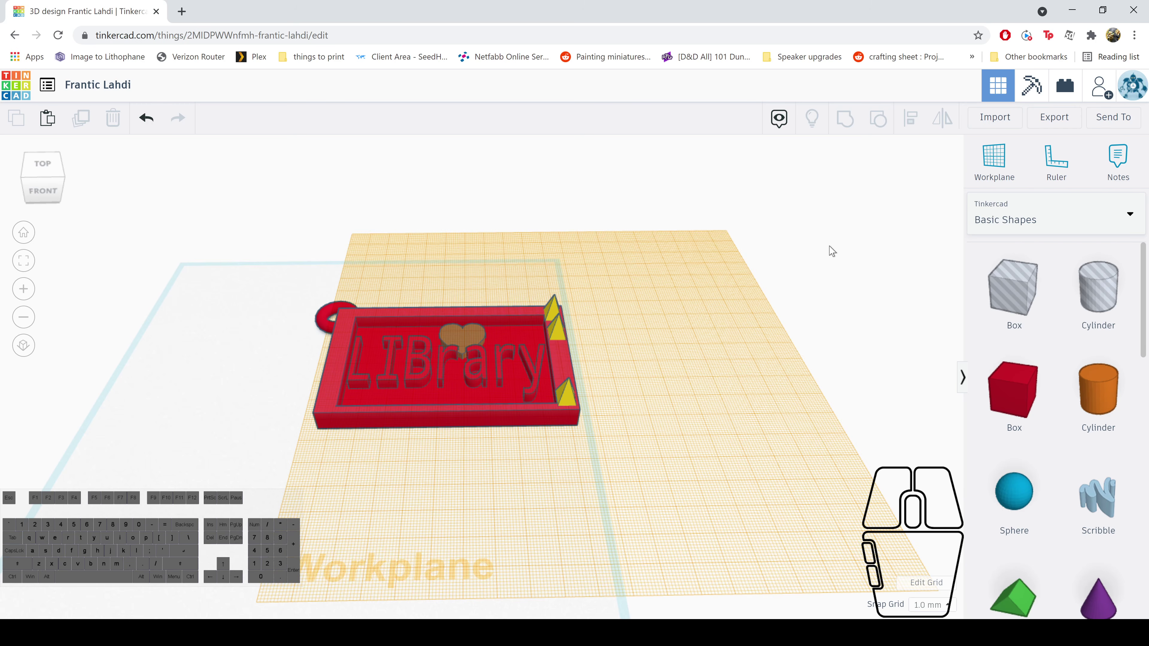
Export everything in the design as an STL file for 3D printing
left_click(1051, 119)
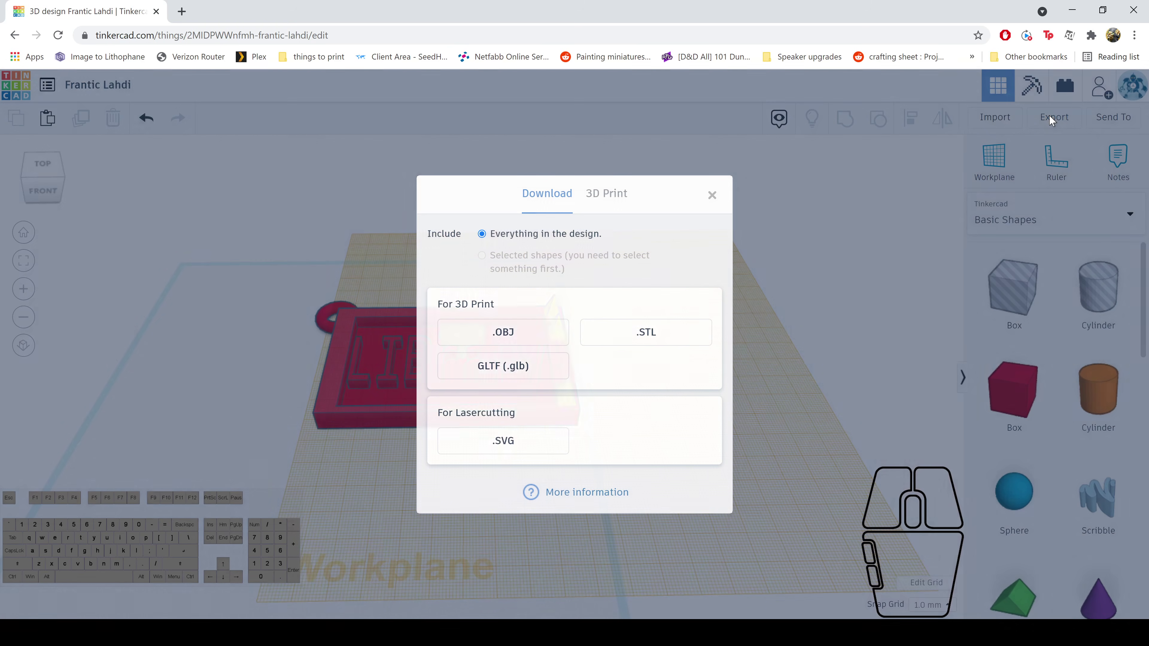
left_click(658, 338)
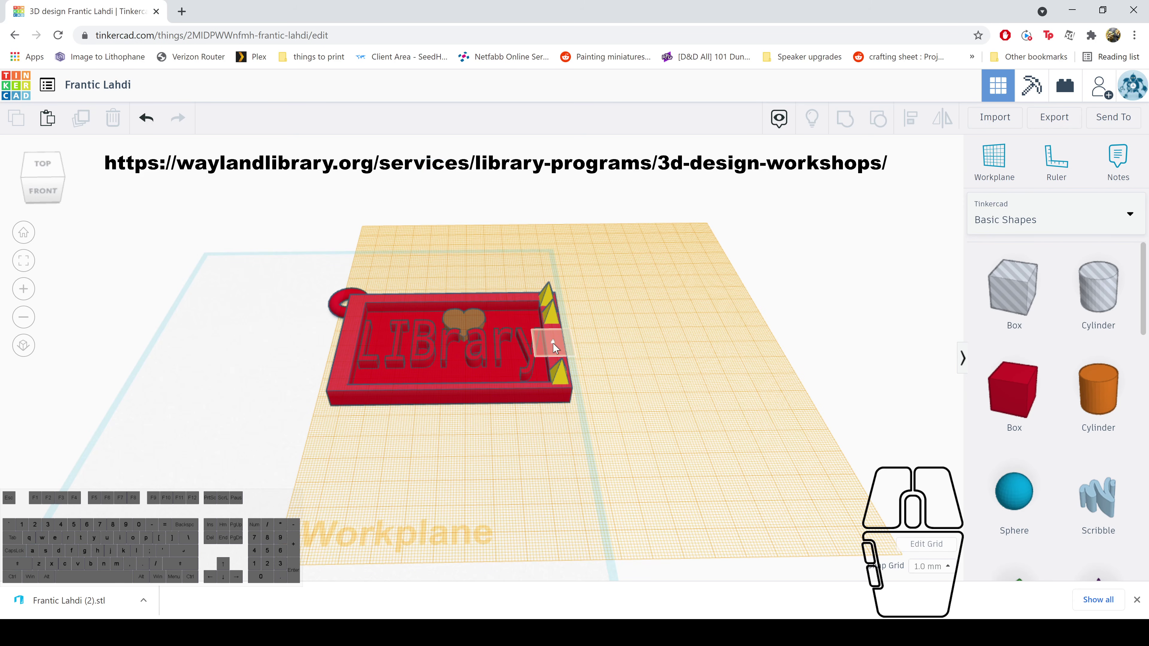
left_click(554, 345)
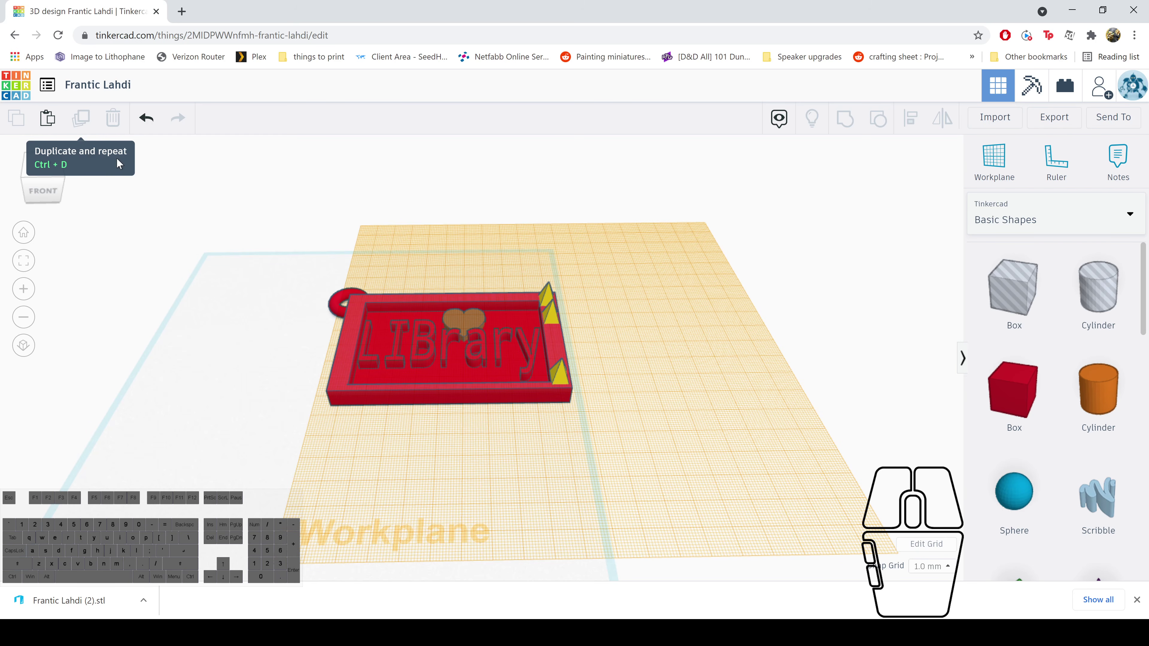
Move the middle pyramid to the rim corner beside the torus ring, and delete the pyramid on the corner above the letter y
right_click_drag(651, 270, 690, 292)
scroll(669, 297, "up", 4)
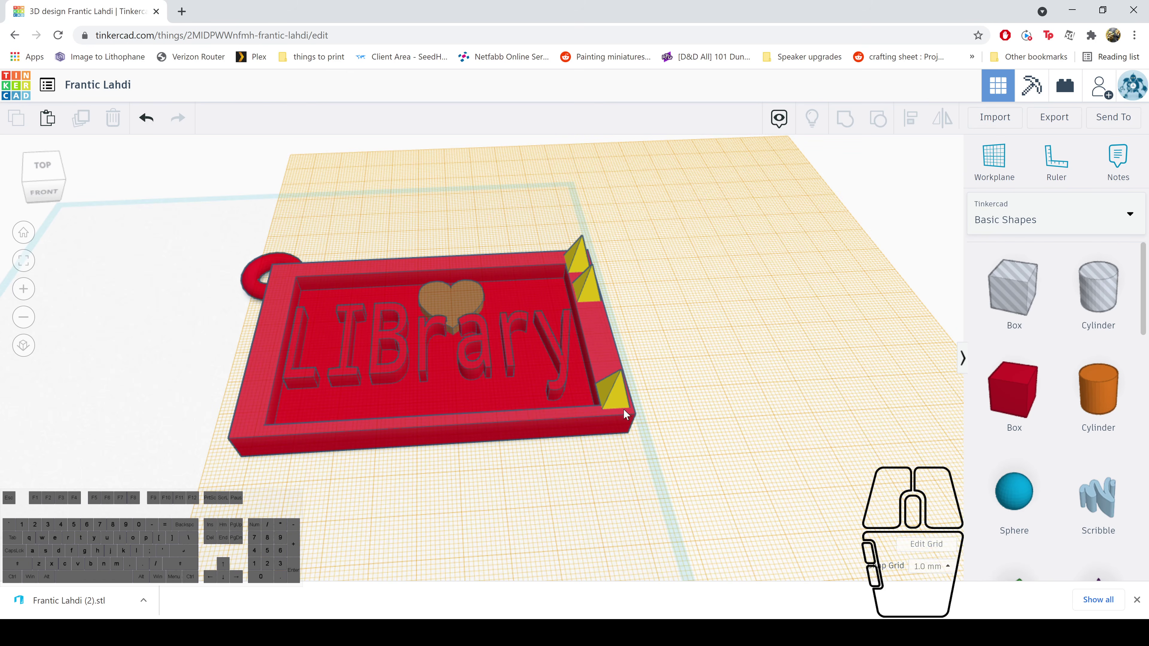
left_click_drag(588, 295, 281, 272)
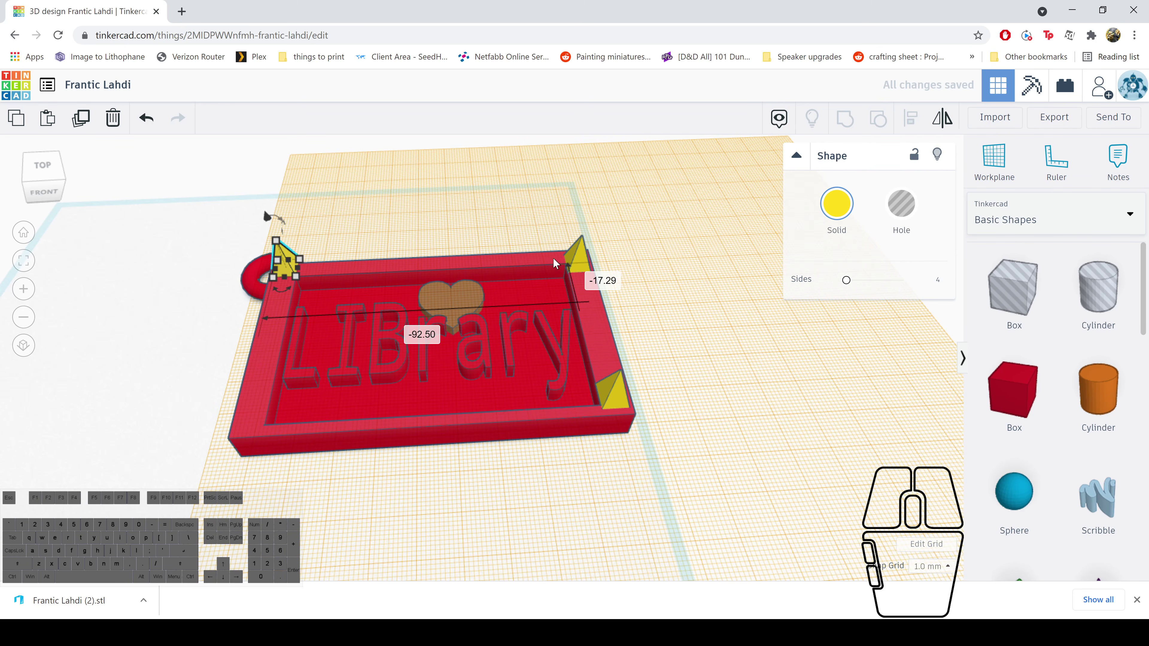
left_click(579, 266)
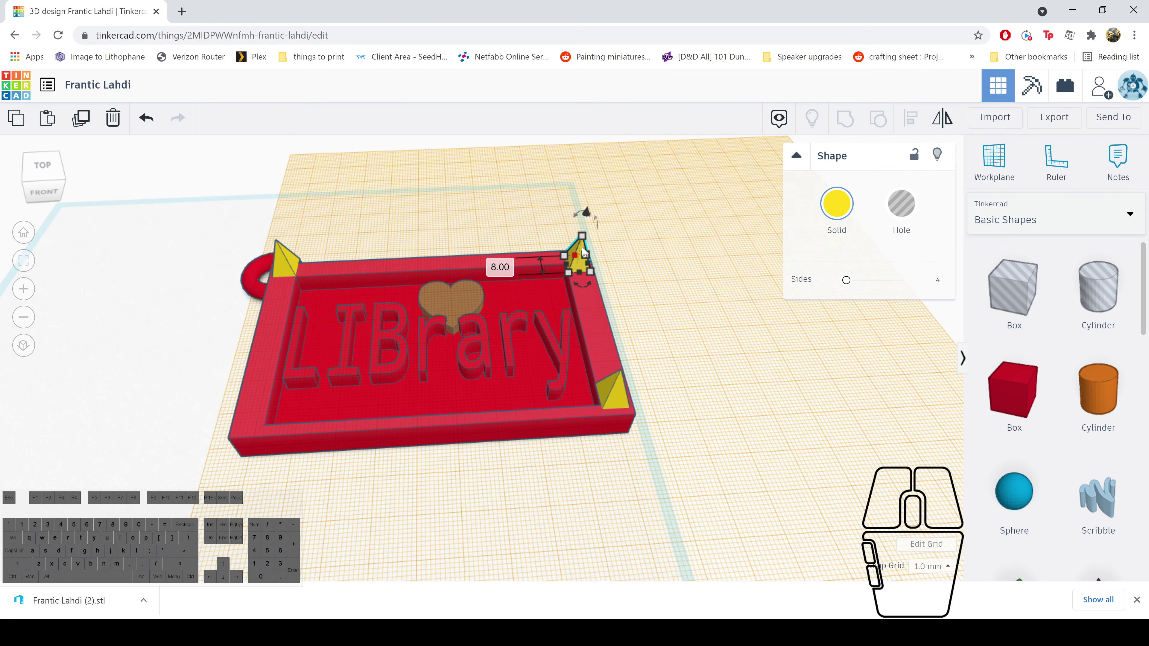
key("Delete")
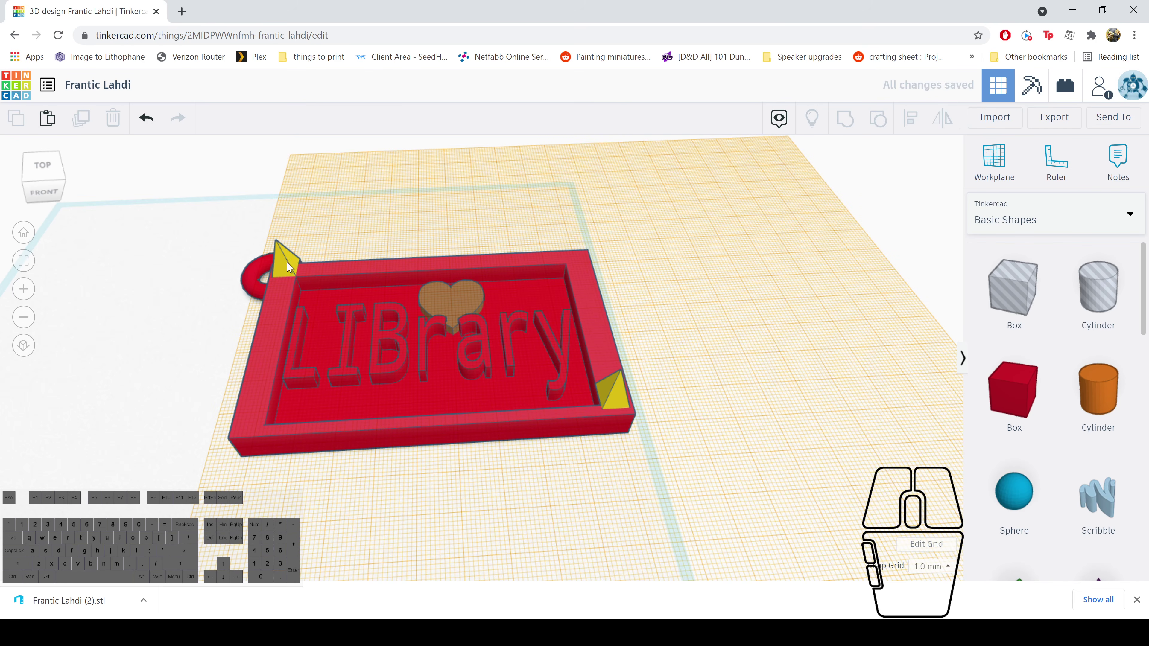
Duplicate the pyramid beside the ring with Duplicate and repeat, and shift the copy along the long rim until it sits right next to the original
left_click(282, 271)
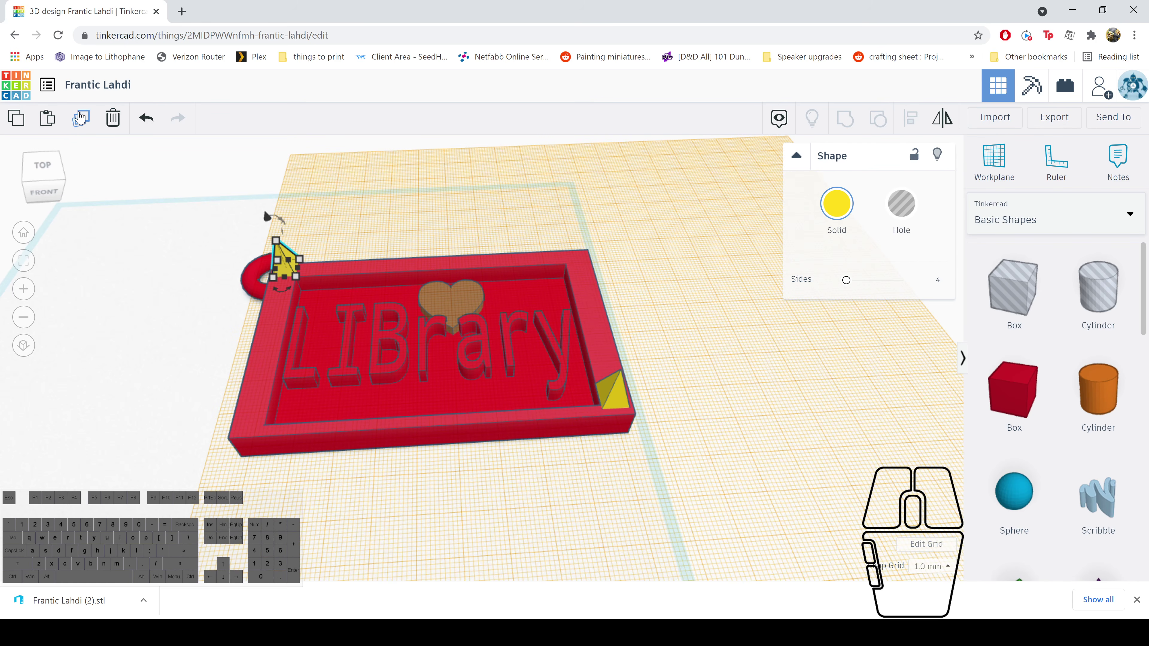
left_click(81, 117)
key("Right")
key("Right")
key("Right")
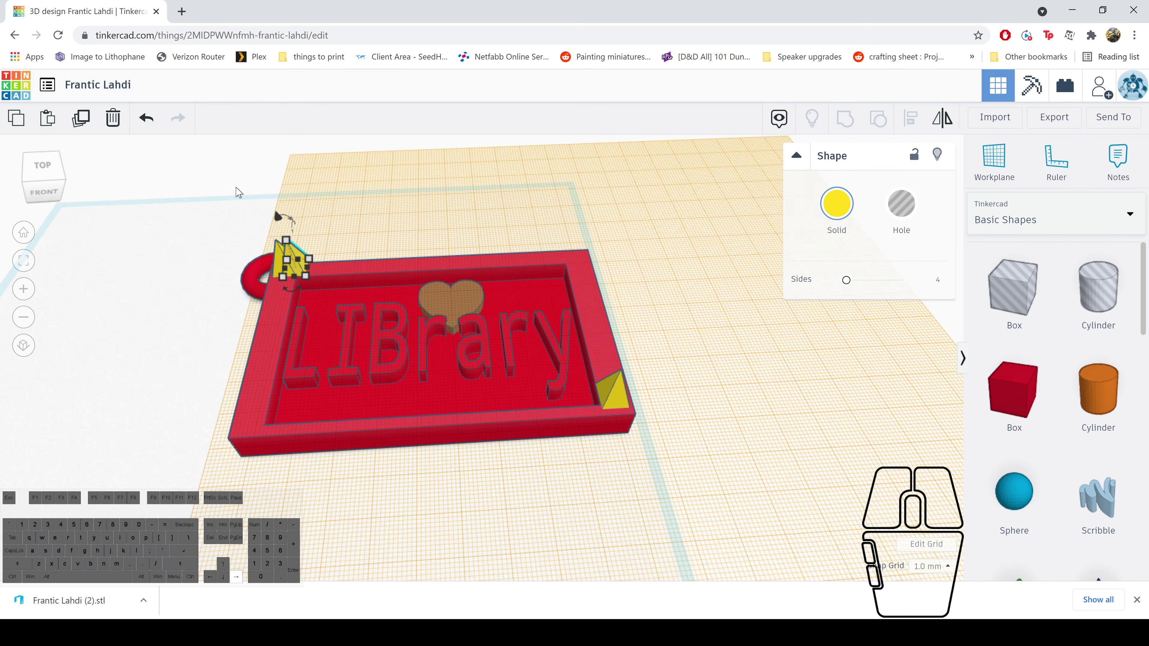
key("Right")
key("Right")
key("Right")
key("Right")
key("Right")
key("Right")
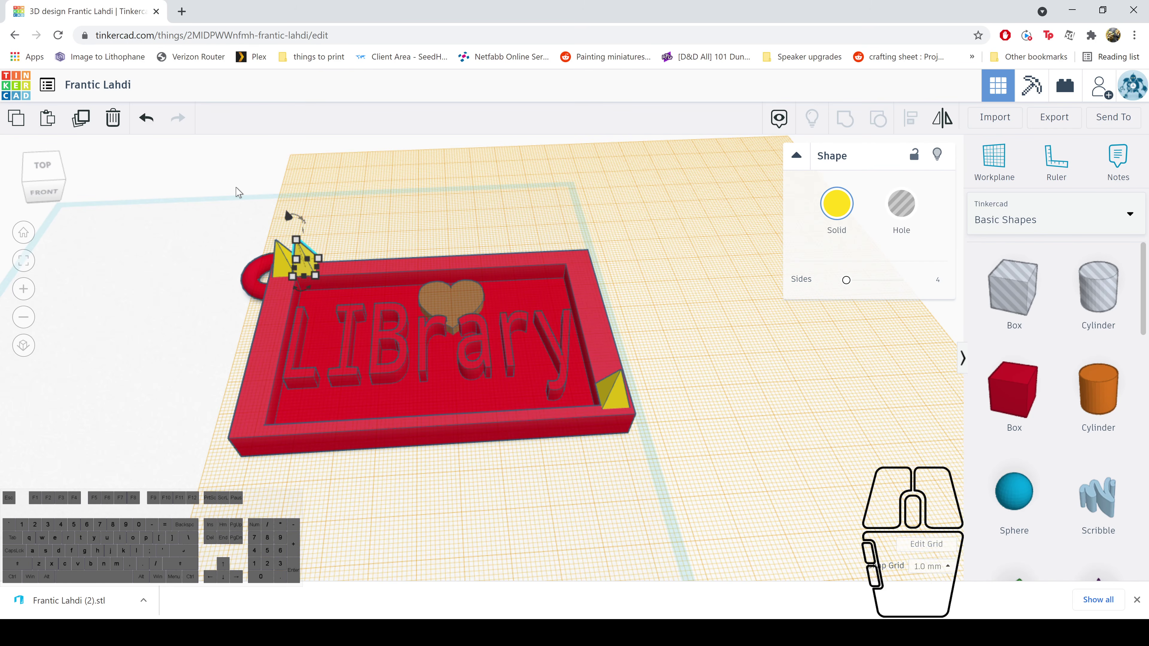
key("Left")
key("Left")
key("Left")
key("Left")
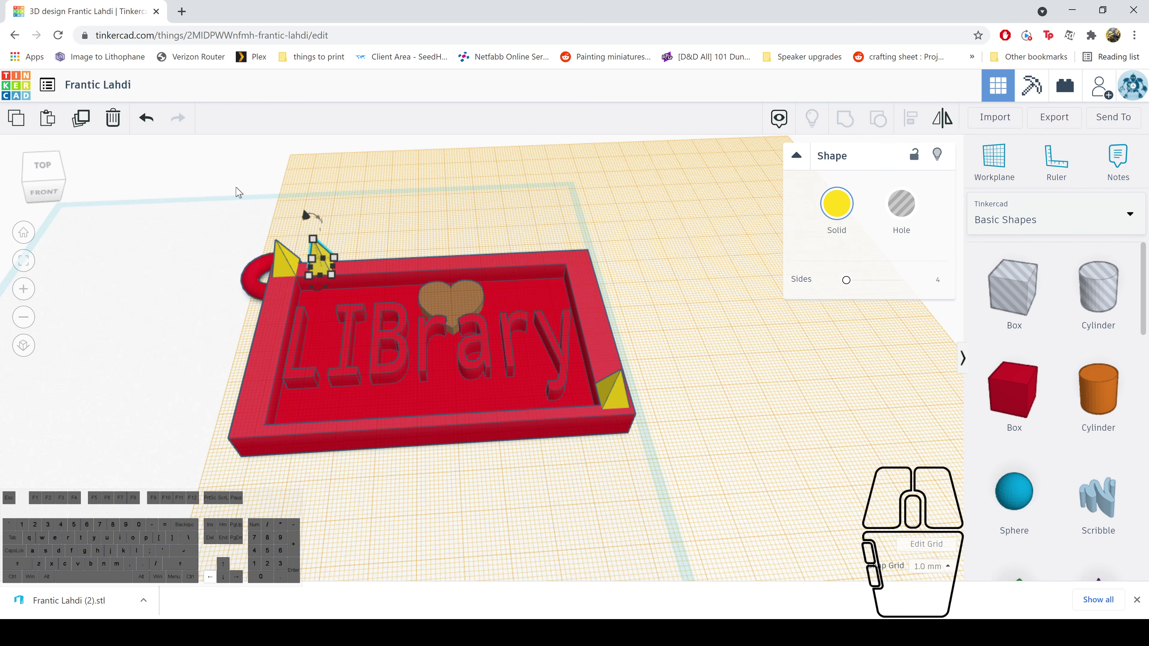
key("Left")
key("Left")
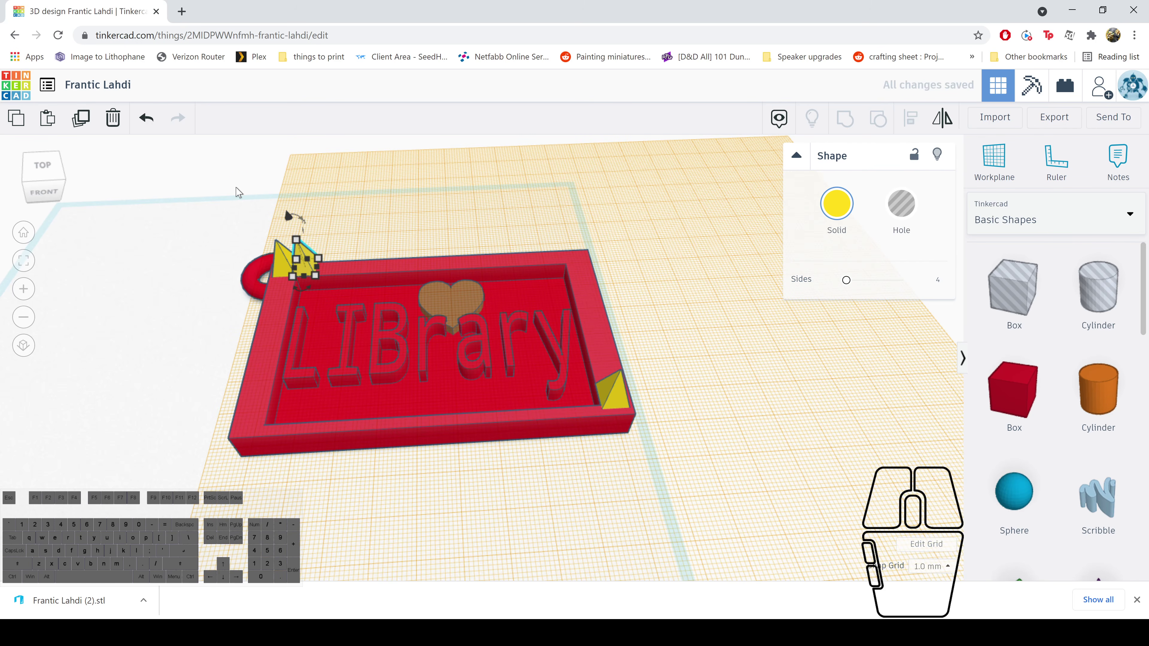
key("Left")
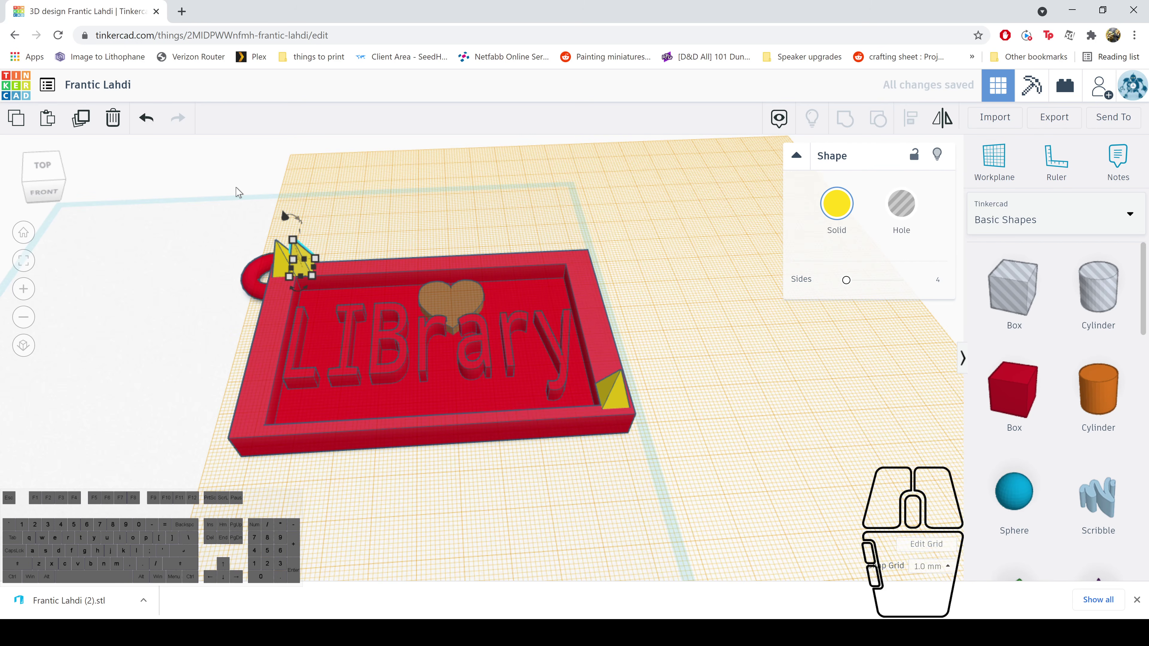
key("Left")
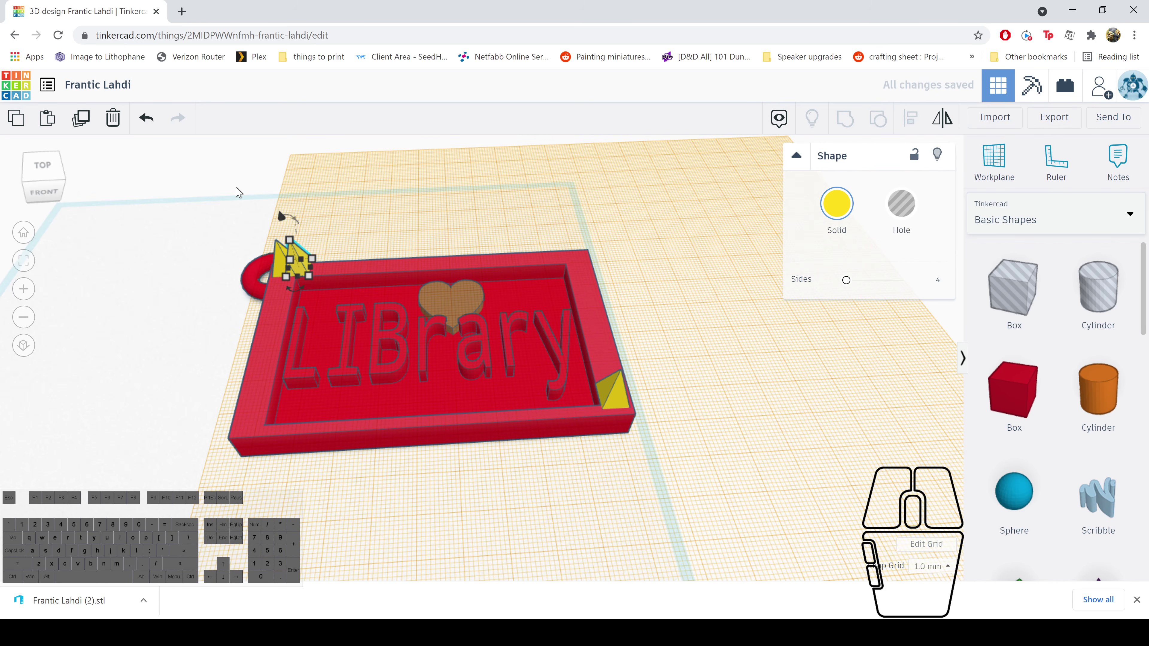
key("Right")
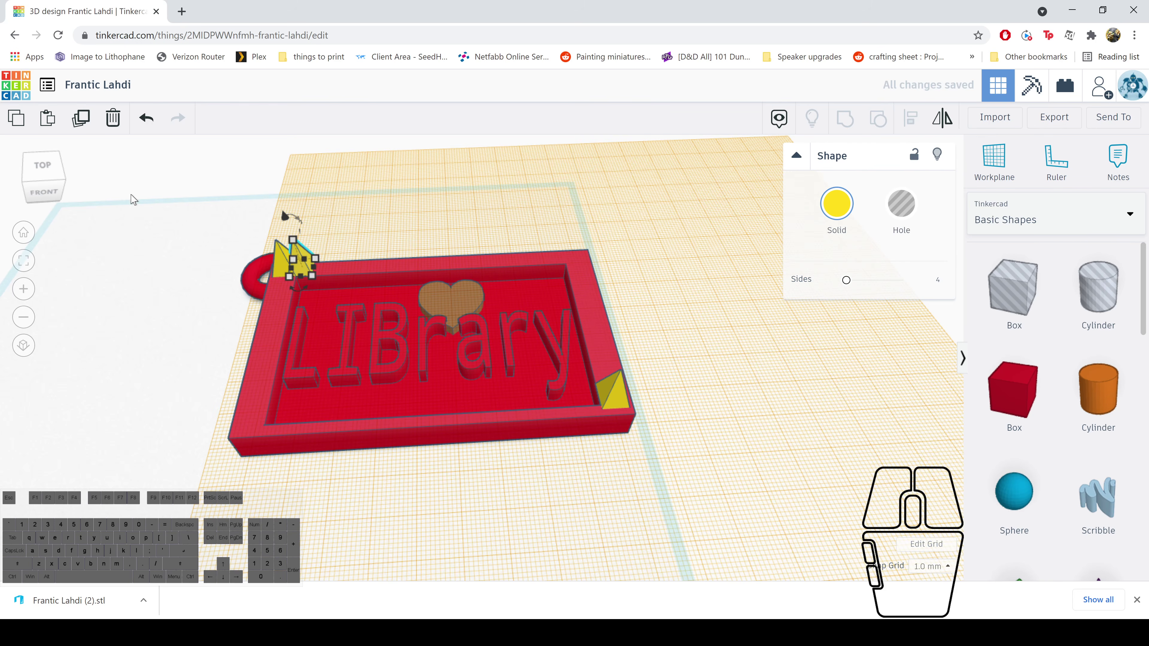
Repeat the offset duplication until a row of pyramids fills the long rim above the text up to the opposite corner
left_click(80, 121)
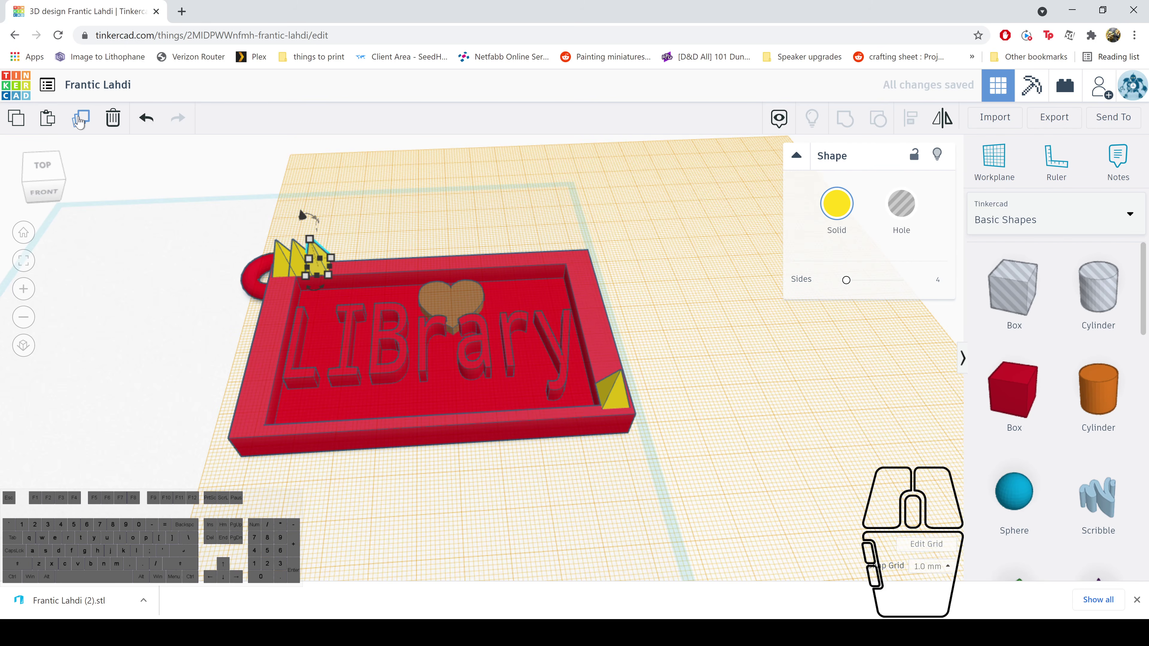
left_click(79, 122)
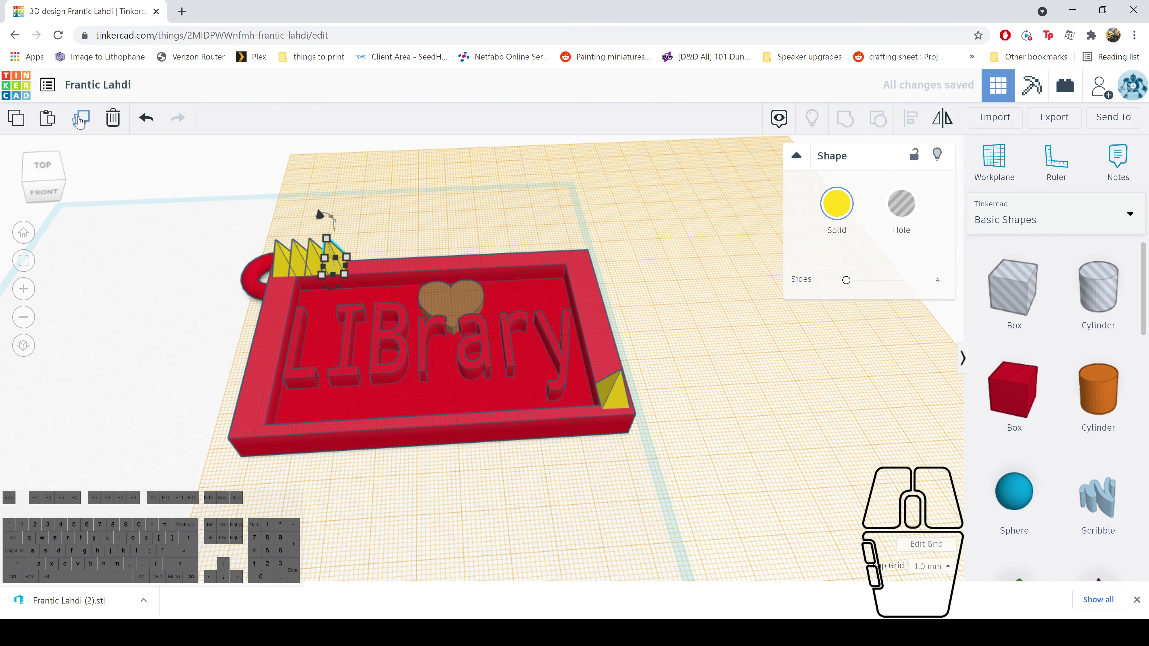
left_click(80, 122)
left_click(79, 122)
left_click(79, 121)
left_click(79, 121)
left_click(79, 122)
left_click(79, 121)
left_click(79, 121)
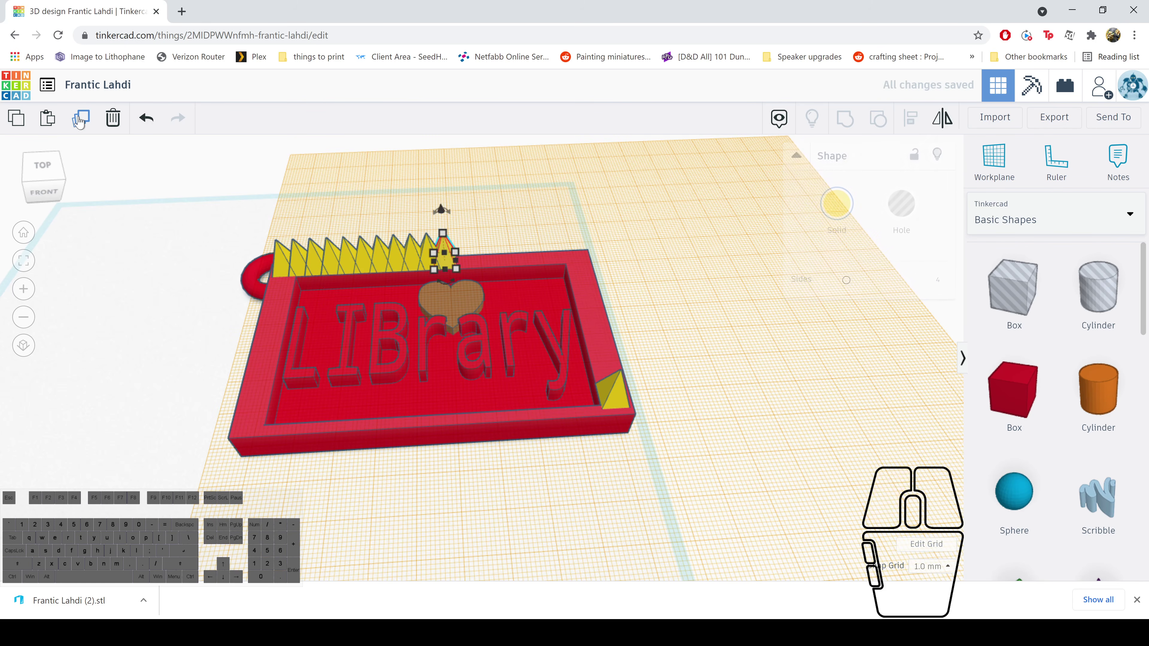
left_click(79, 121)
left_click(79, 121)
left_click(79, 121)
left_click(79, 121)
left_click(79, 121)
left_click(80, 121)
left_click(80, 121)
left_click(80, 121)
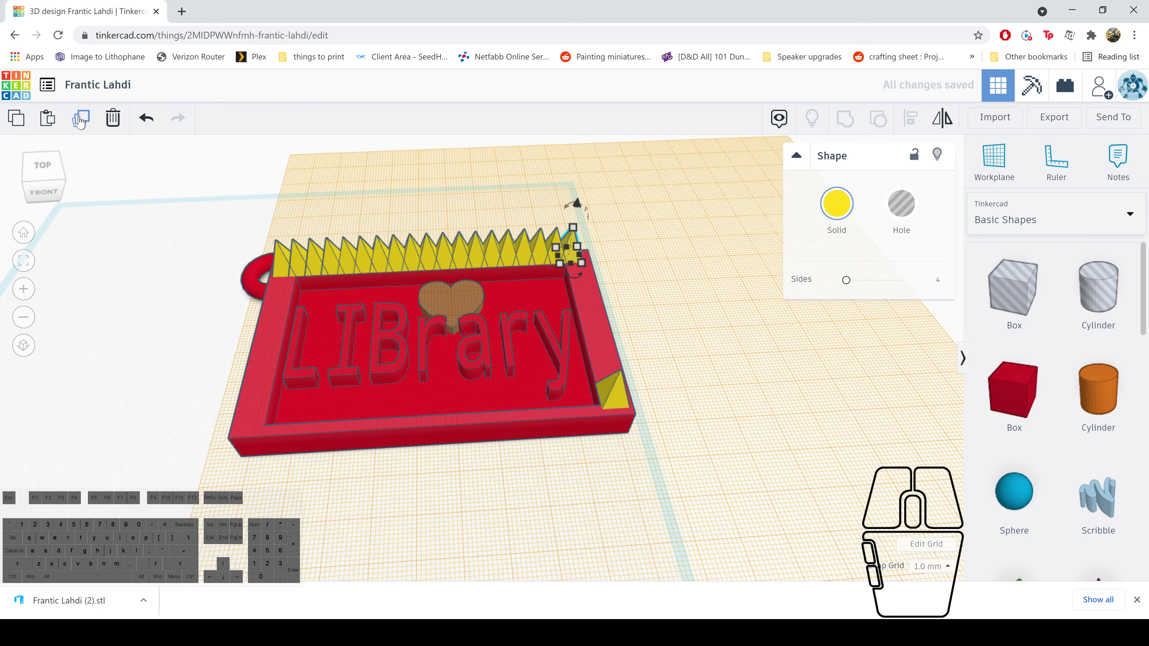
left_click(79, 121)
Narrow the last pyramid of the row so it does not overhang the slab's corner
right_click_drag(738, 318, 629, 277)
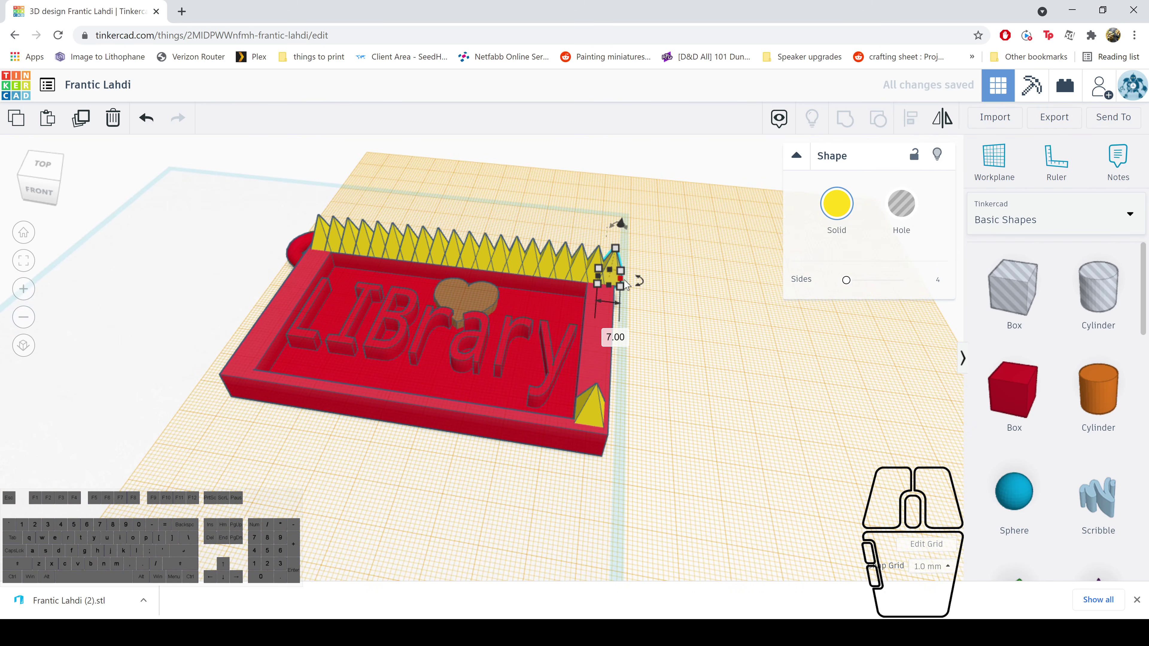
left_click_drag(625, 285, 614, 281)
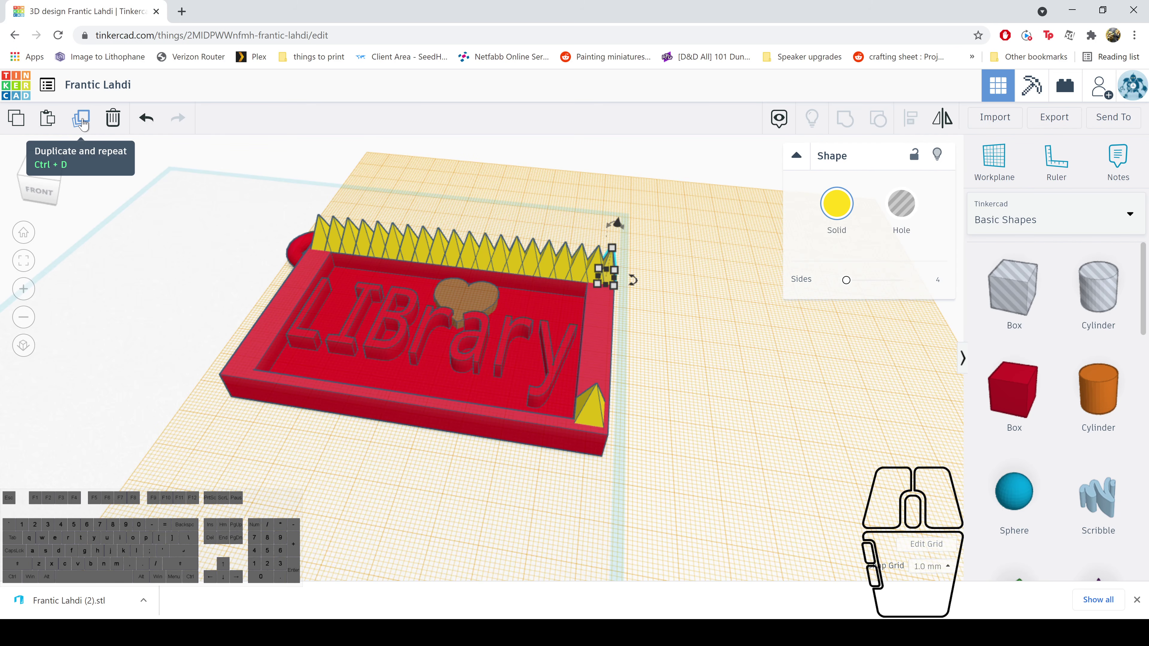
right_click_drag(730, 381, 569, 359)
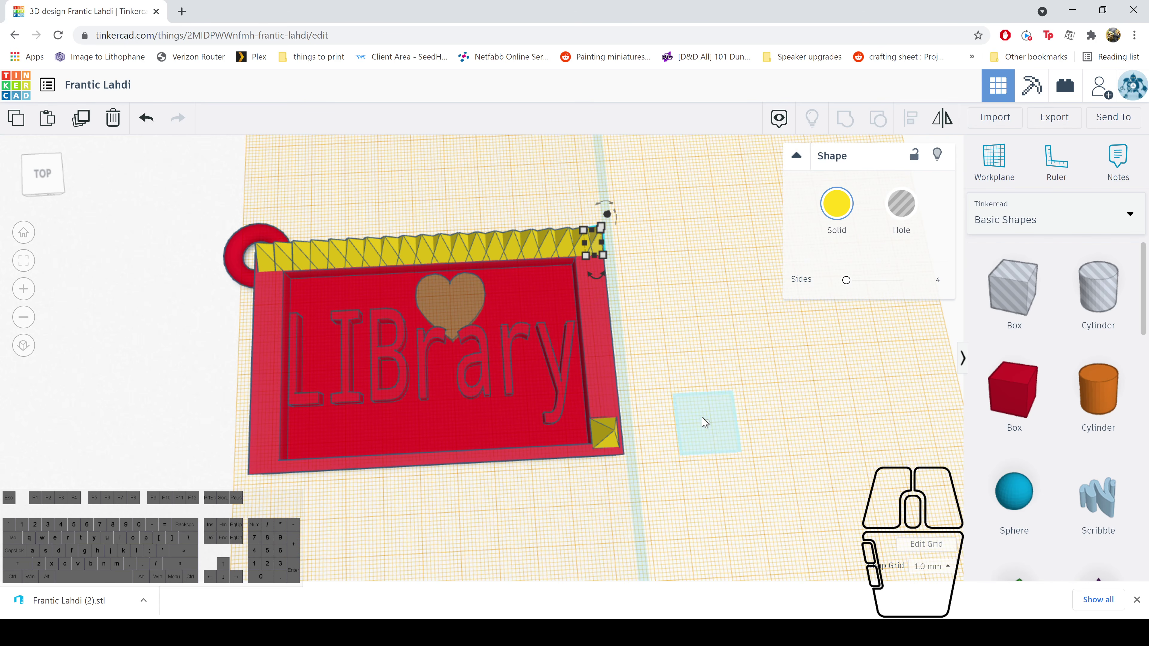
Try rotating a new cylinder placed on the workplane beside the torus ring, and delete it
right_click_drag(697, 419, 682, 385)
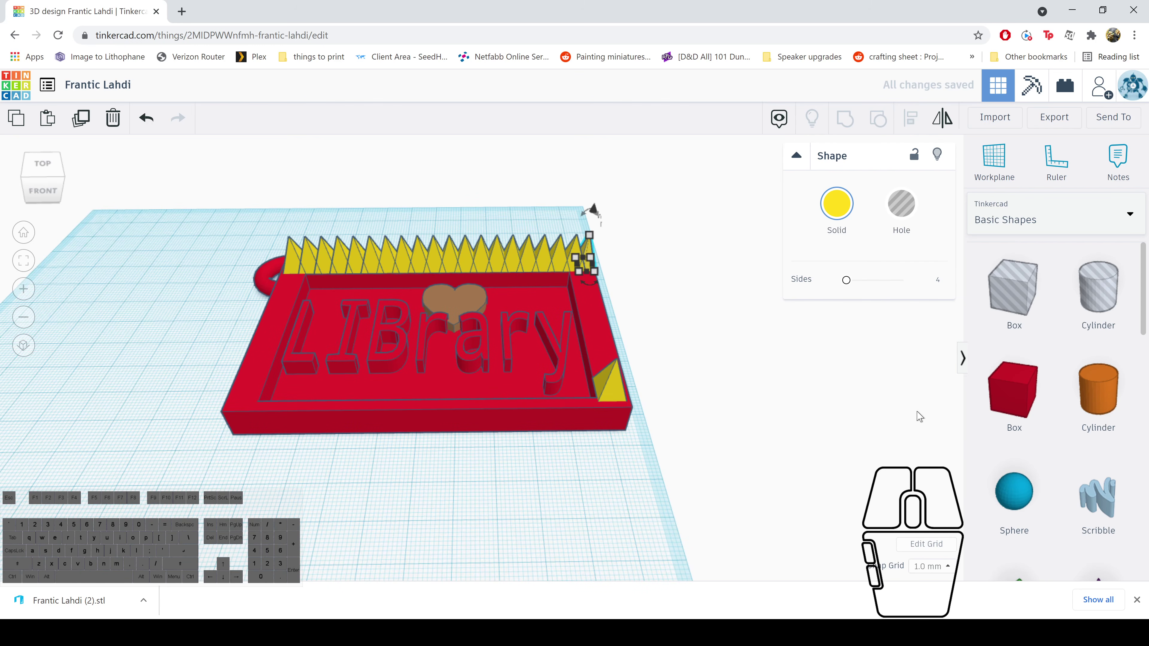
left_click_drag(1090, 407, 114, 308)
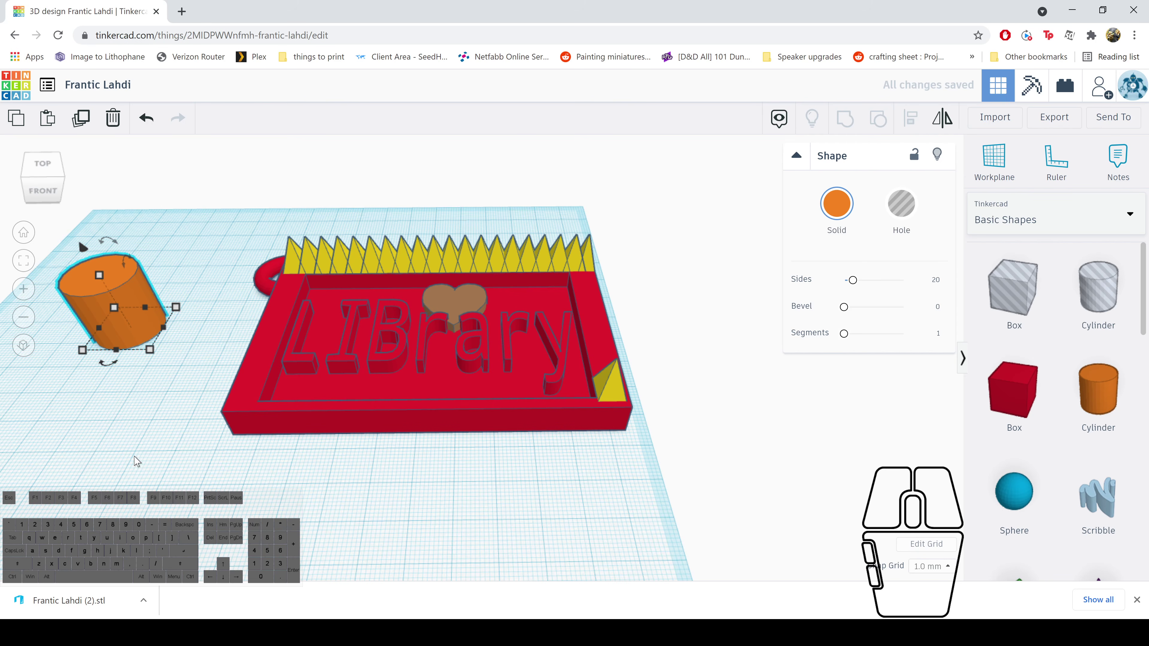
middle_click_drag(136, 458, 845, 469)
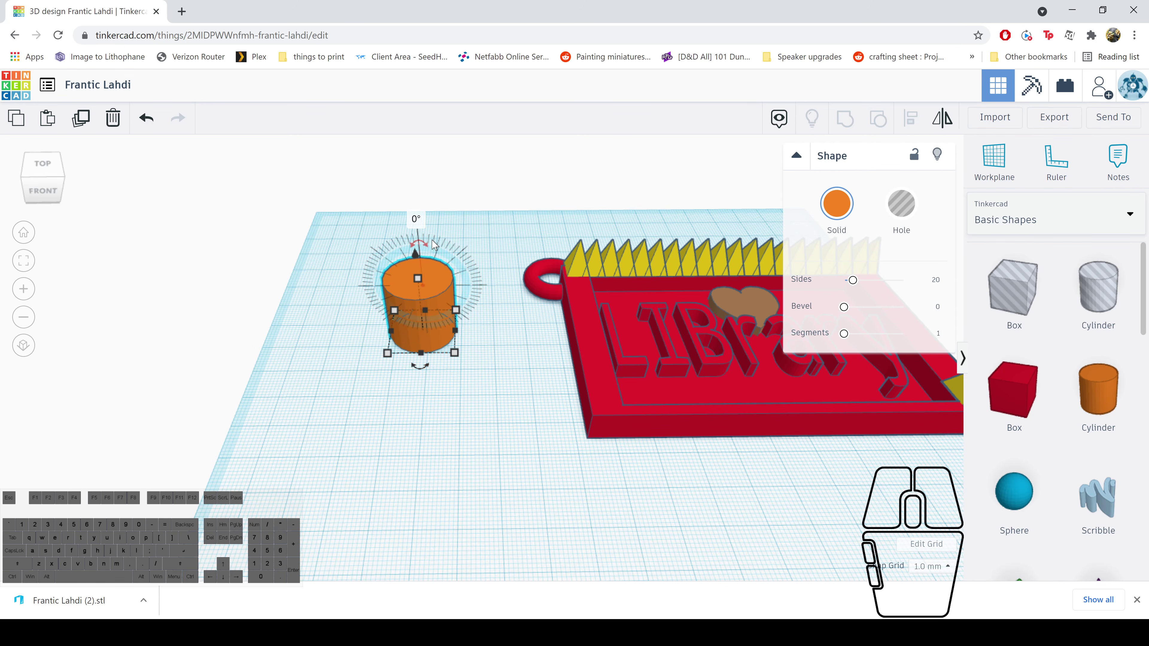
left_click_drag(424, 249, 458, 281)
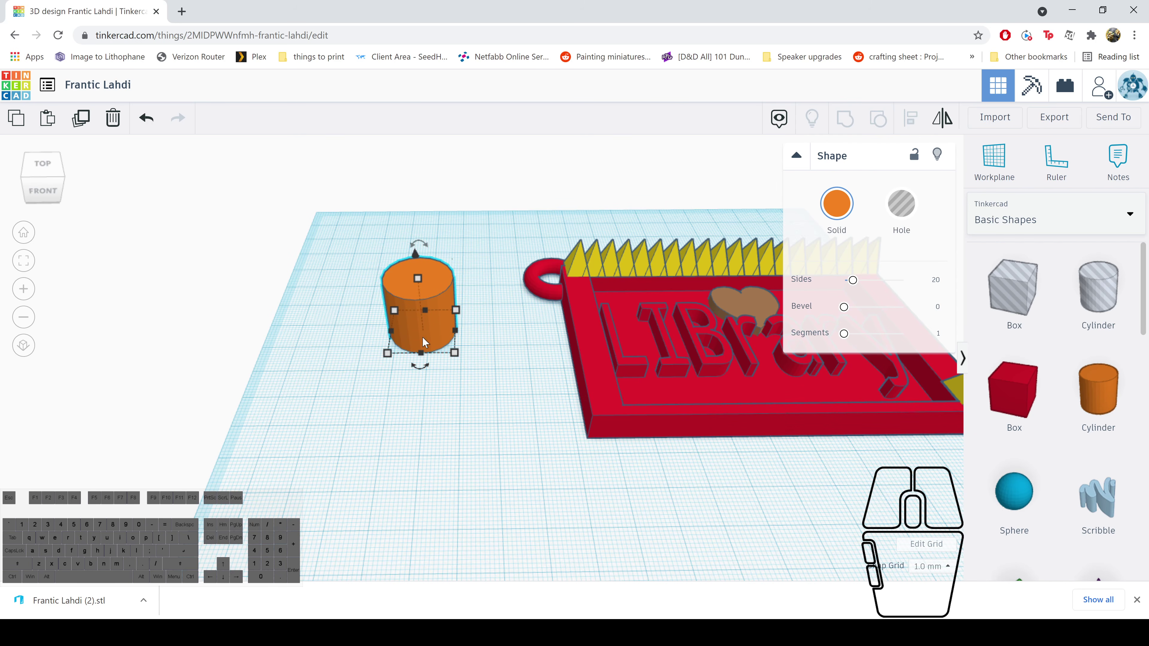
left_click_drag(416, 245, 469, 385)
left_click_drag(439, 285, 440, 348)
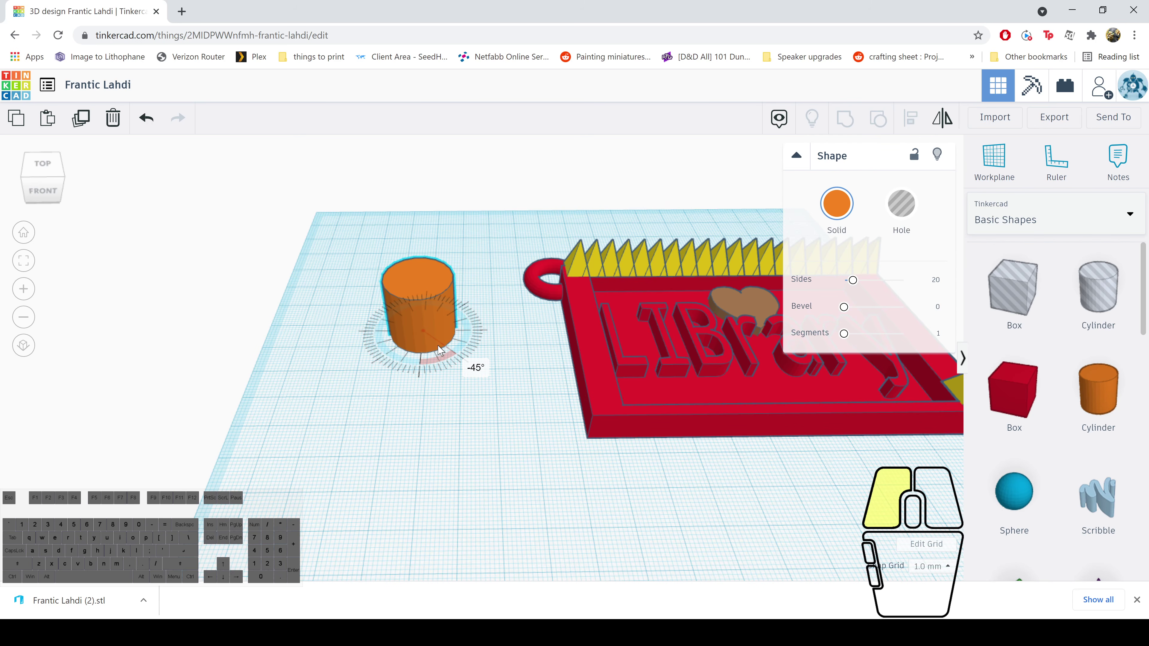
left_click_drag(439, 351, 438, 353)
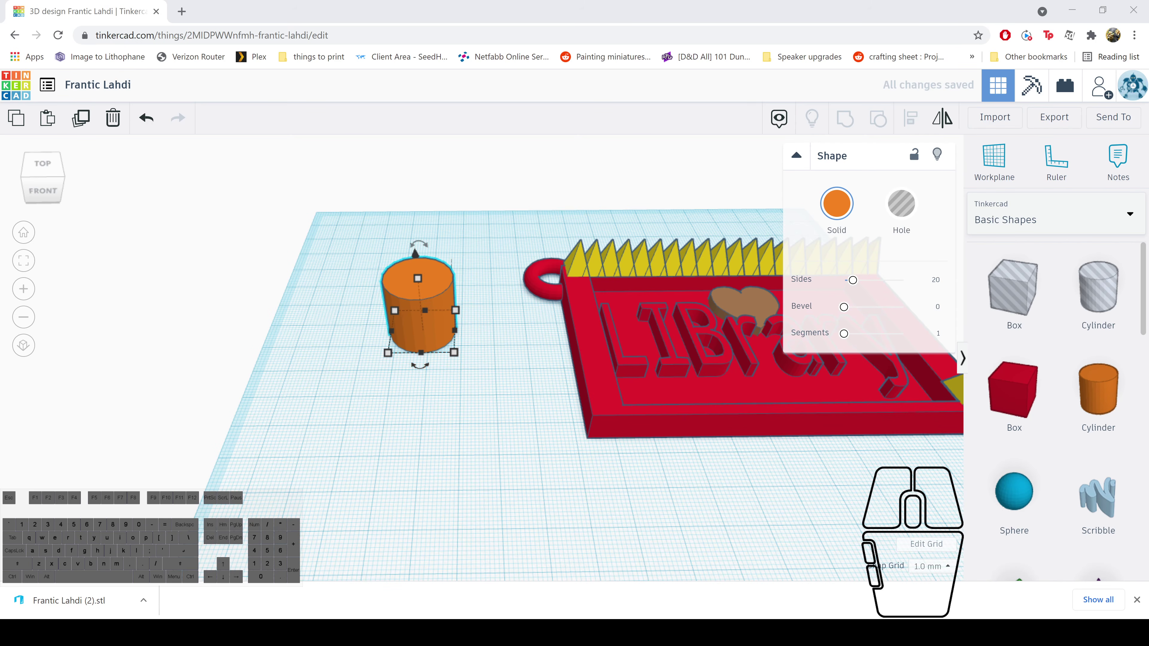
key("Delete")
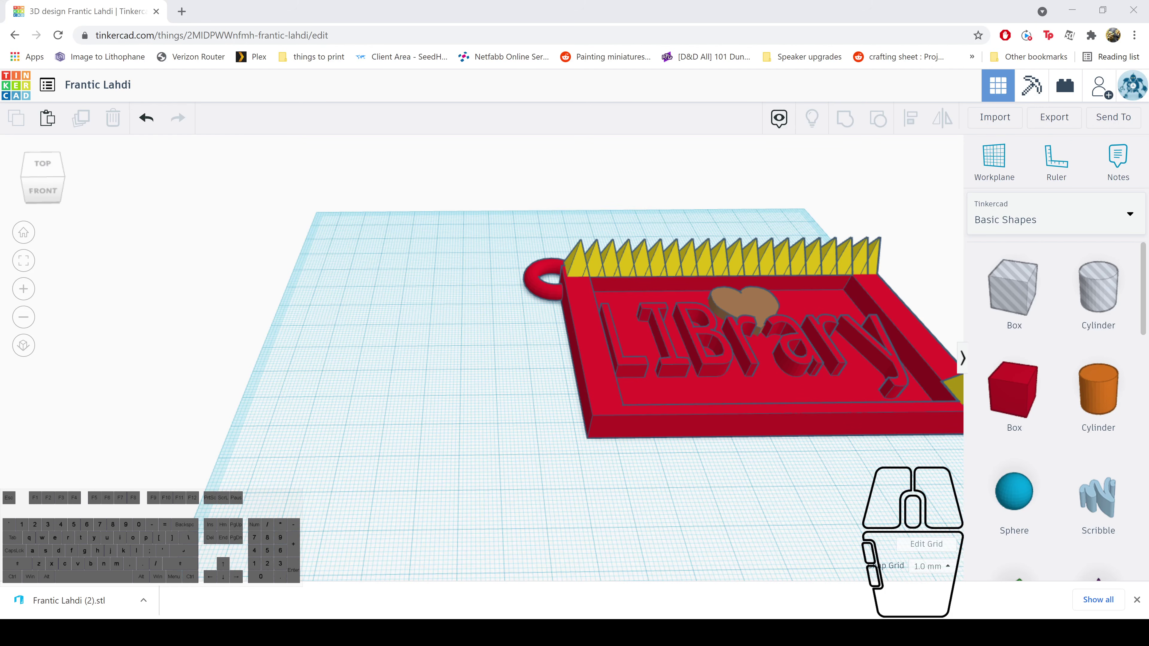
Try rotating a new wedge by about -99° on the workplane beside the tag, and delete it
left_click(405, 532)
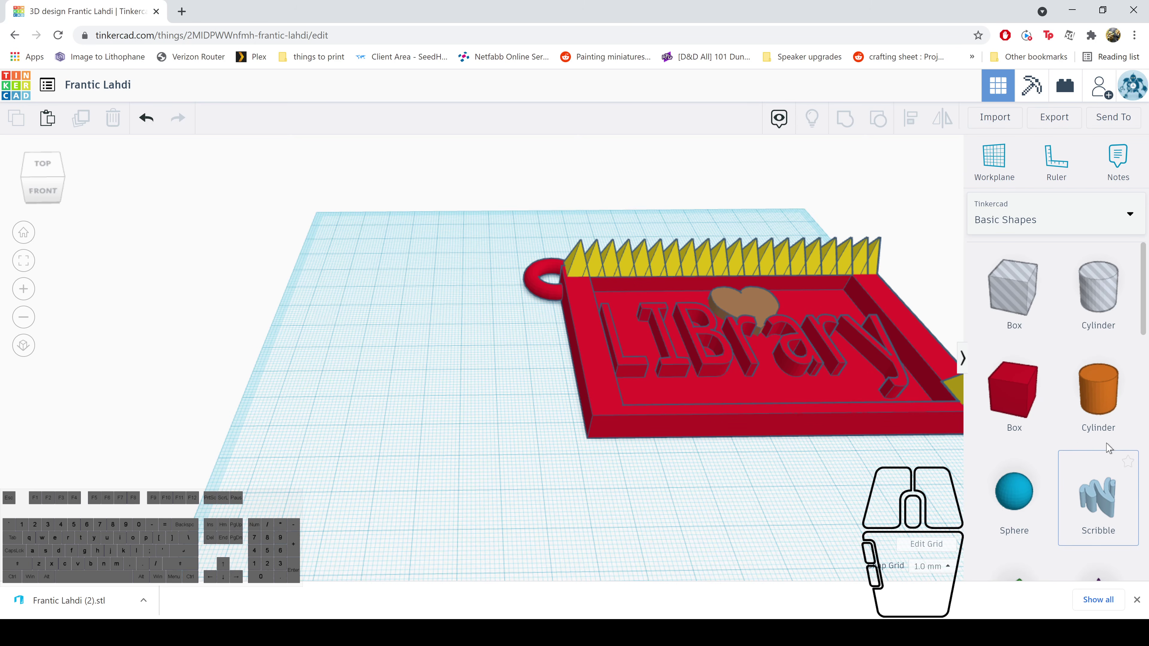
scroll(1095, 468, "down", 5)
scroll(1080, 449, "down", 1)
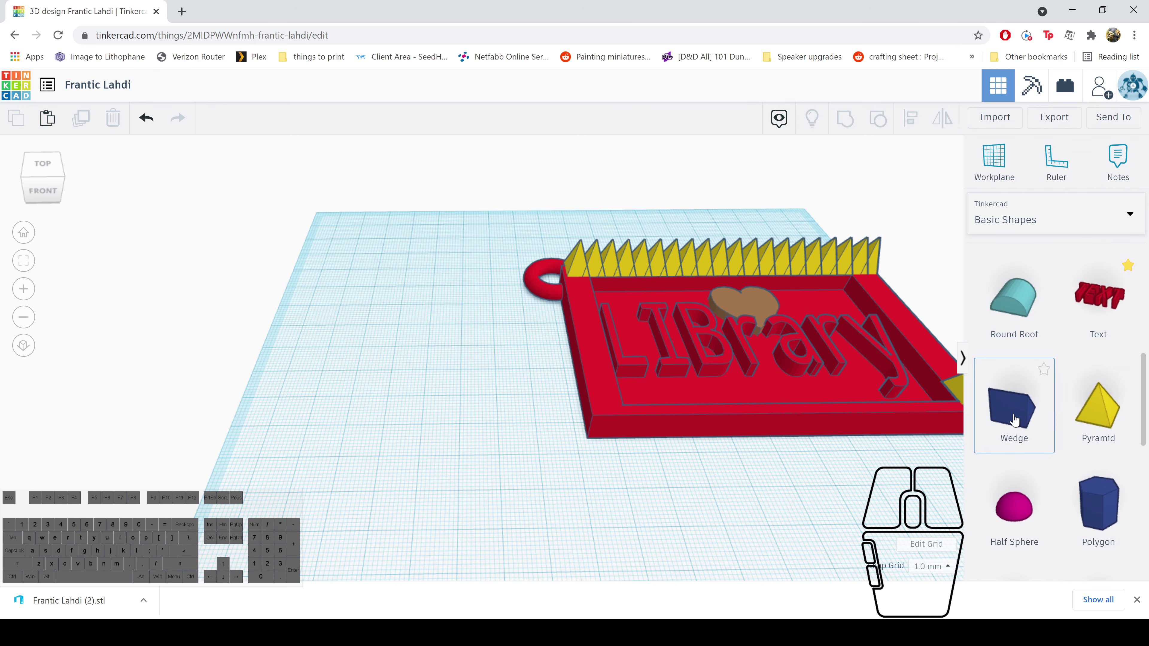
left_click_drag(1024, 408, 384, 378)
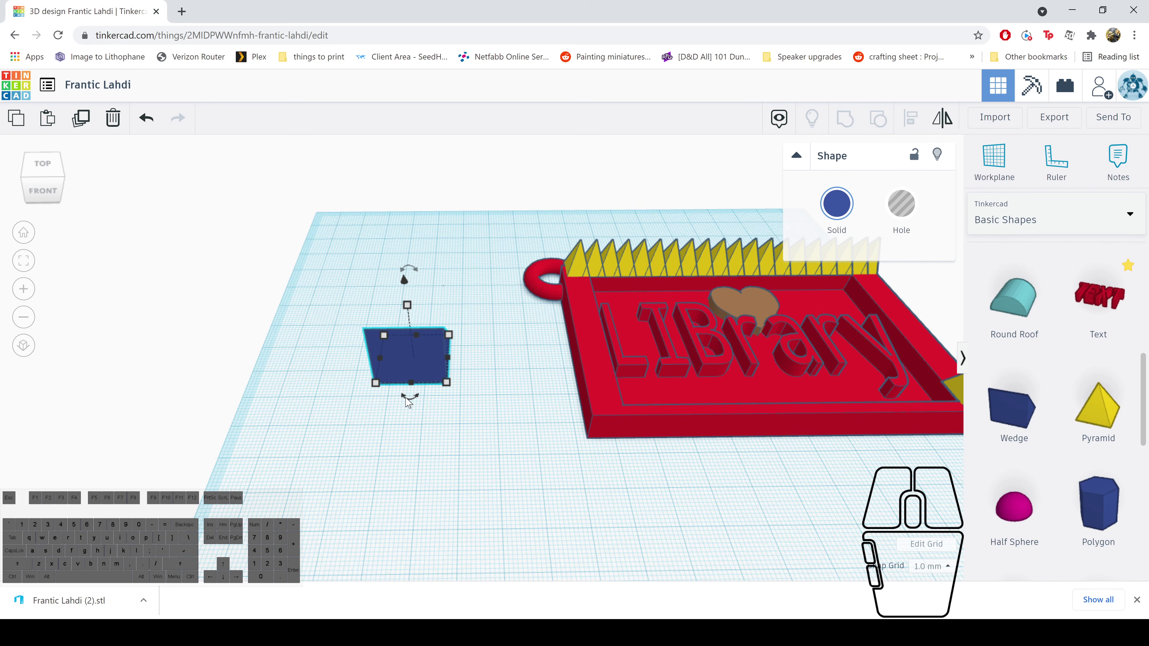
left_click_drag(408, 399, 534, 349)
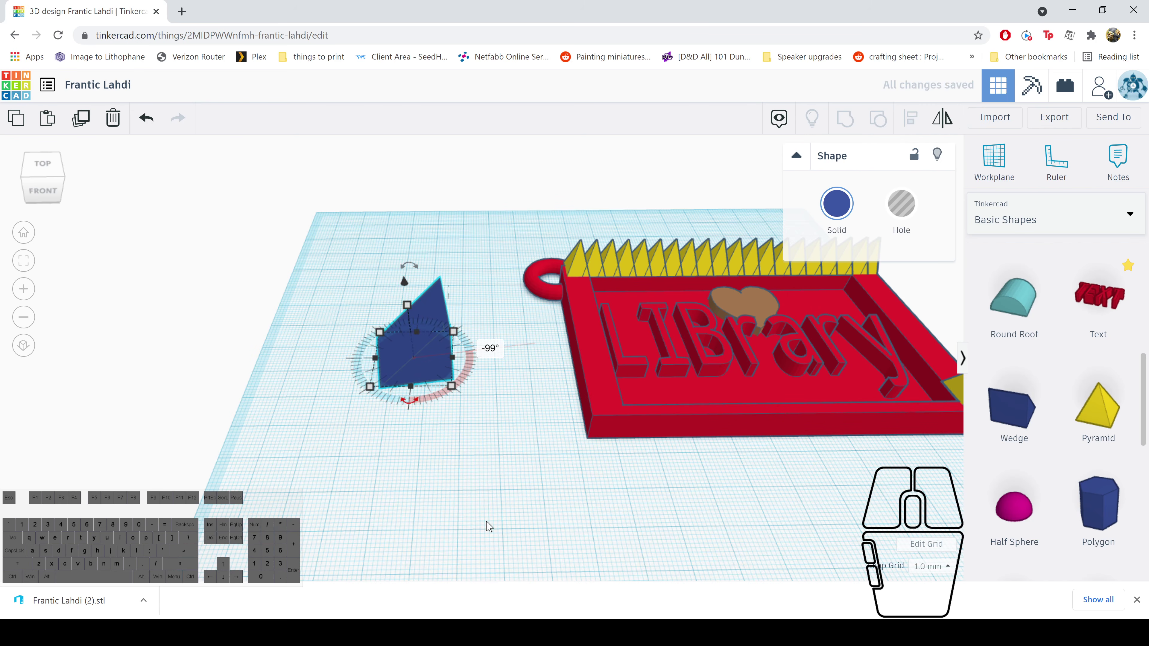
left_click(493, 475)
left_click(416, 348)
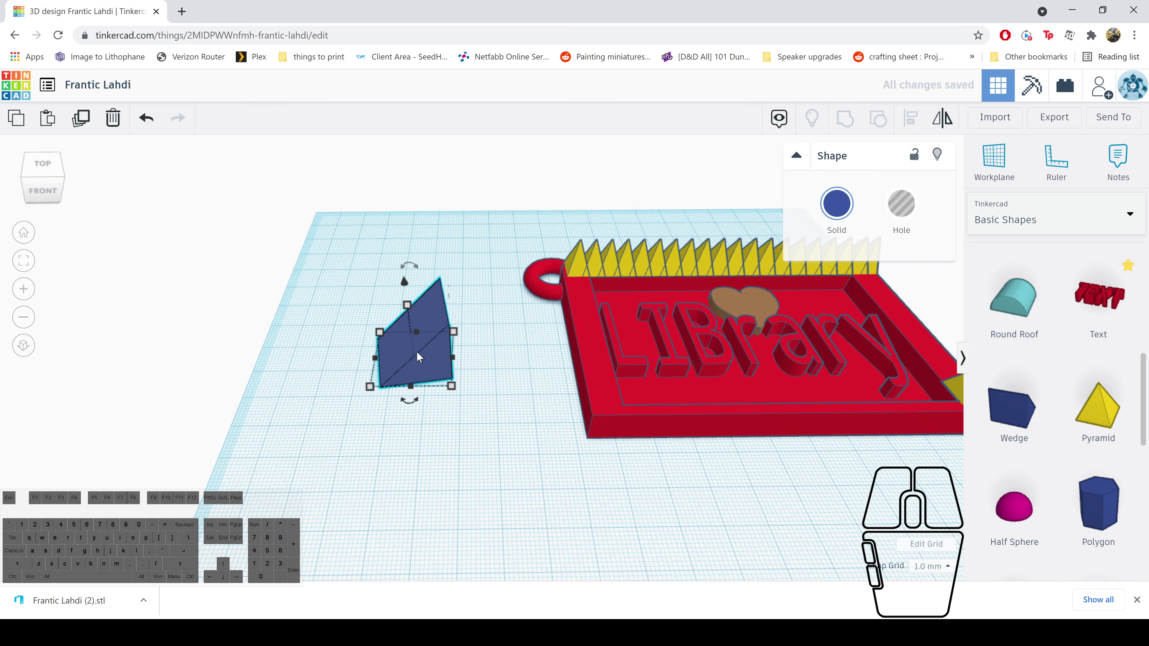
key("Delete")
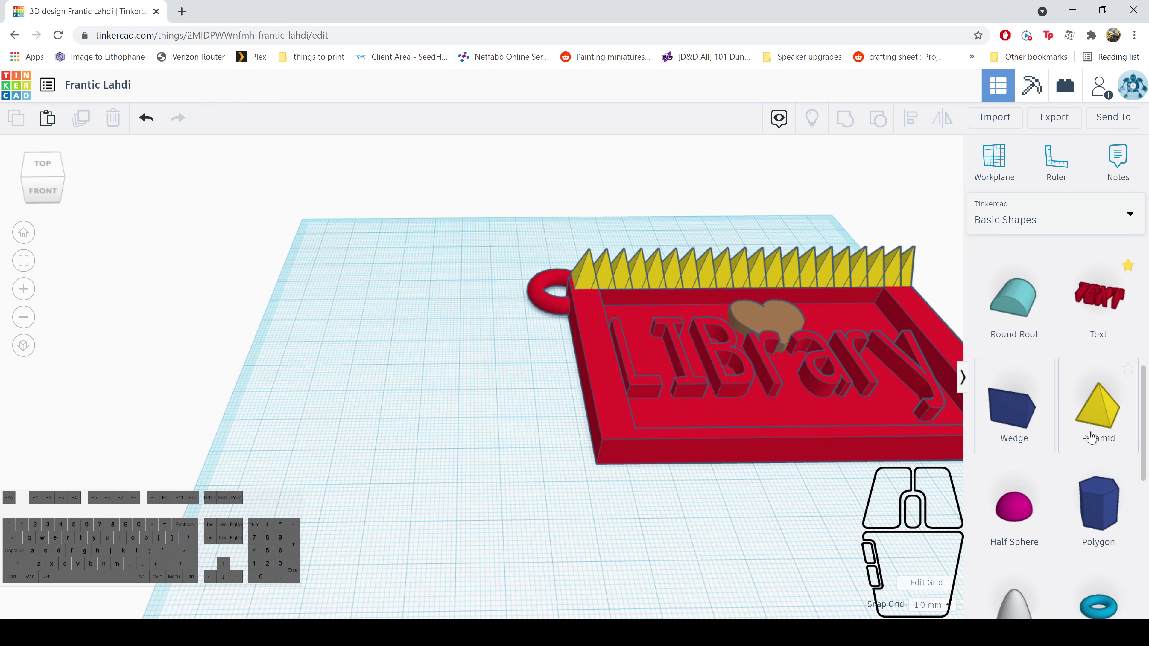
Place a pyramid on the workplane beside the torus ring and stretch its base to about 28 × 21 mm
left_click_drag(1104, 423, 394, 293)
key("Escape")
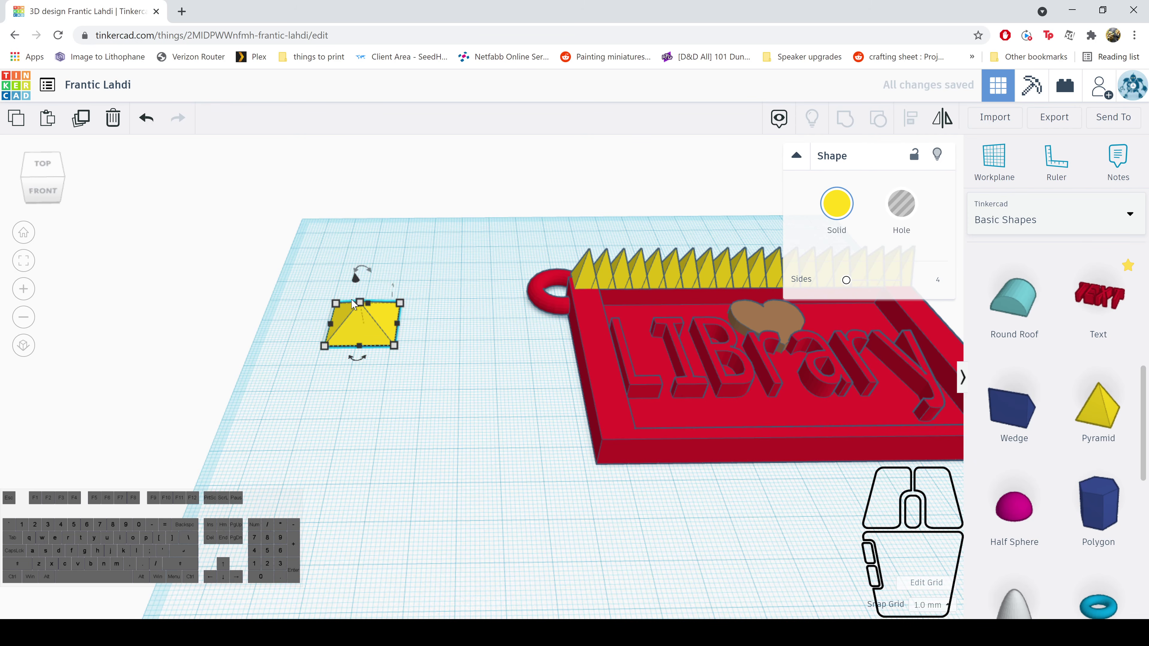
left_click_drag(323, 346, 295, 349)
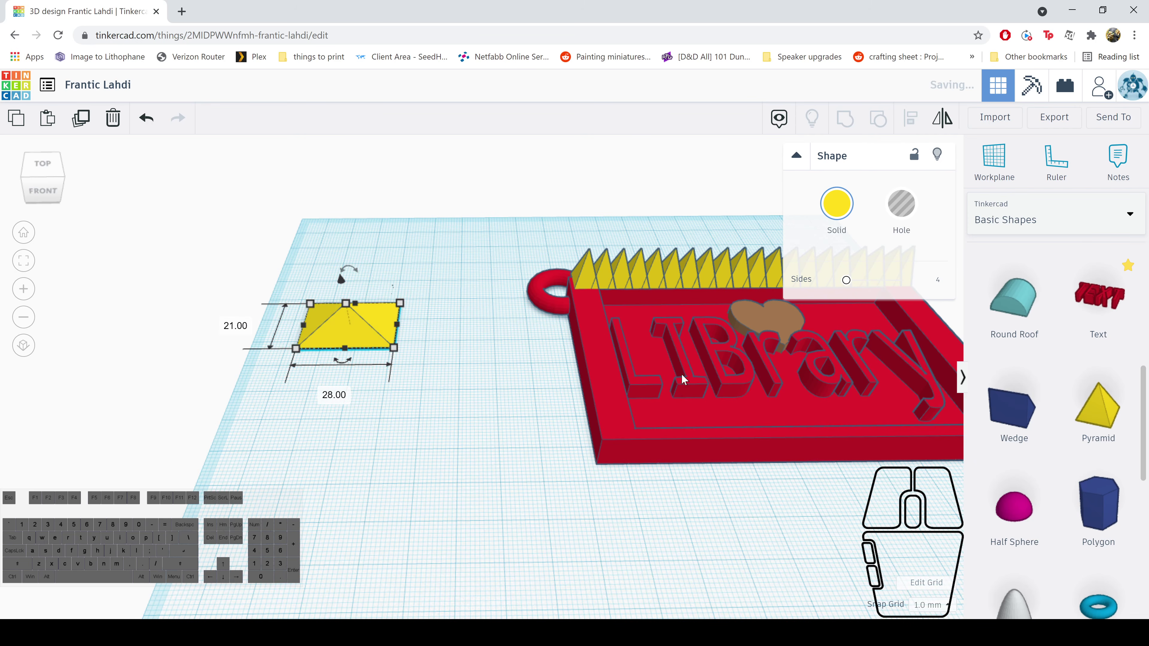
Add a half sphere and an enlarged six-sided polygon near the loose pyramid, and rotate the polygon so a flat side faces front
left_click_drag(1024, 521, 316, 431)
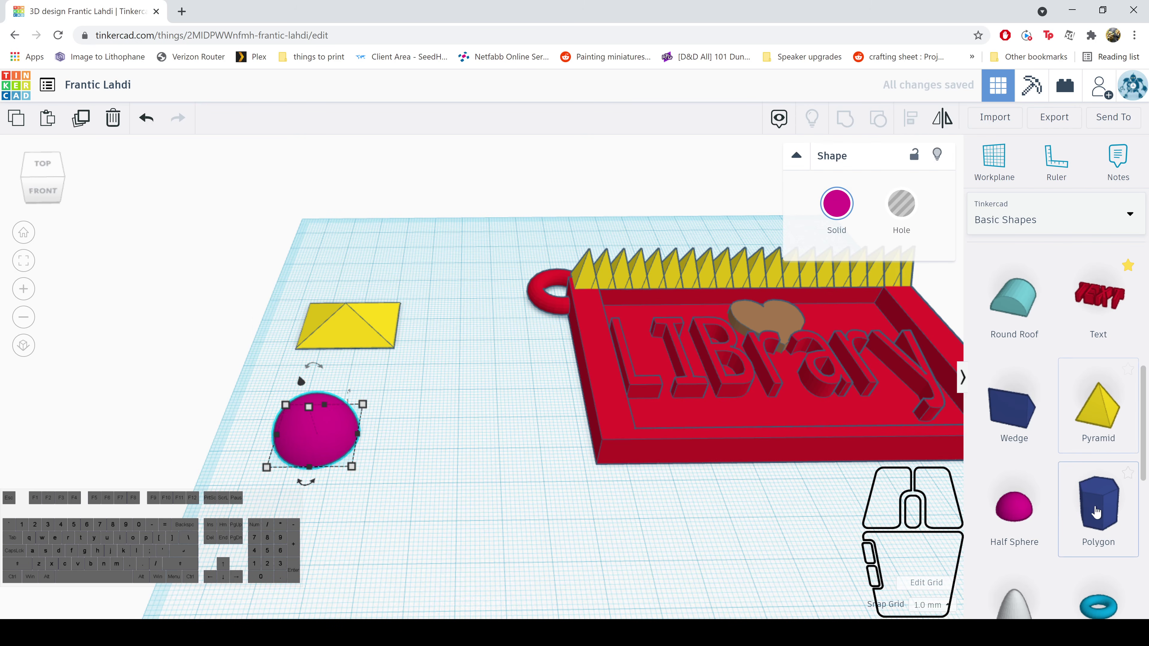
left_click_drag(1098, 507, 427, 359)
left_click_drag(425, 319, 516, 447)
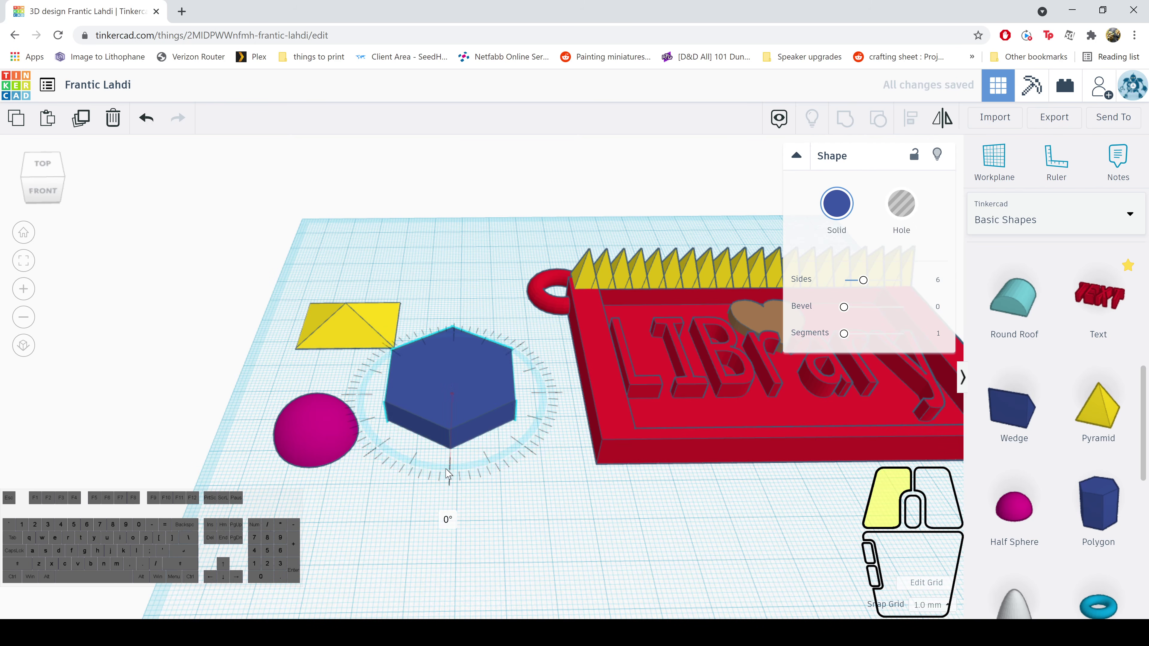
left_click_drag(448, 473, 599, 560)
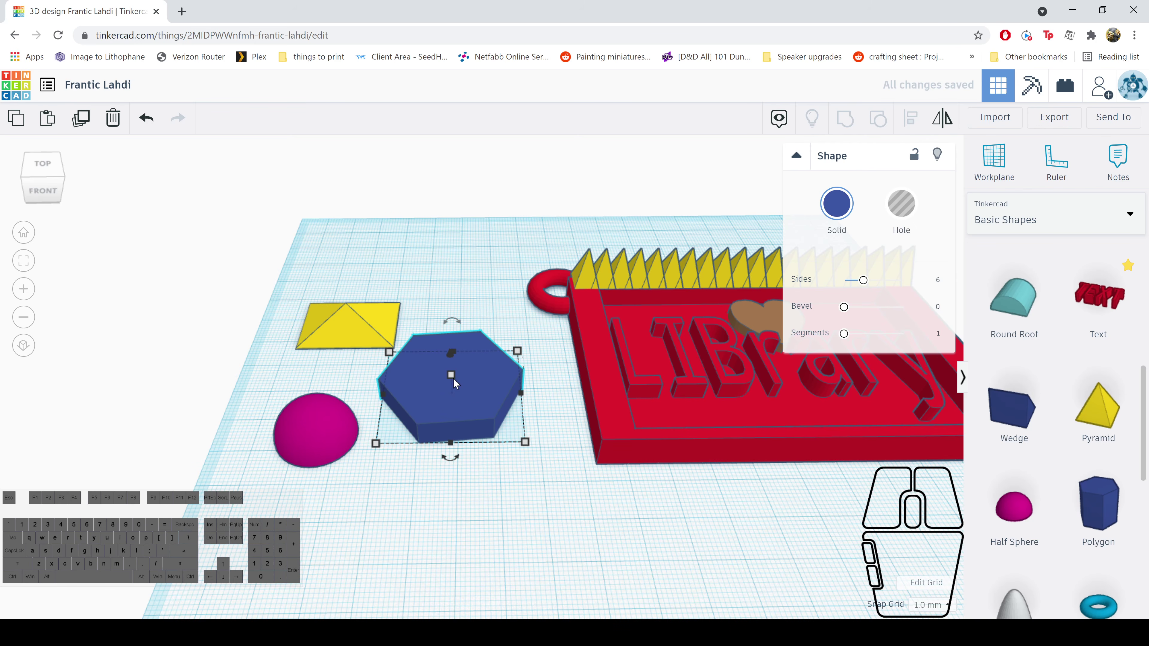
left_click(475, 560)
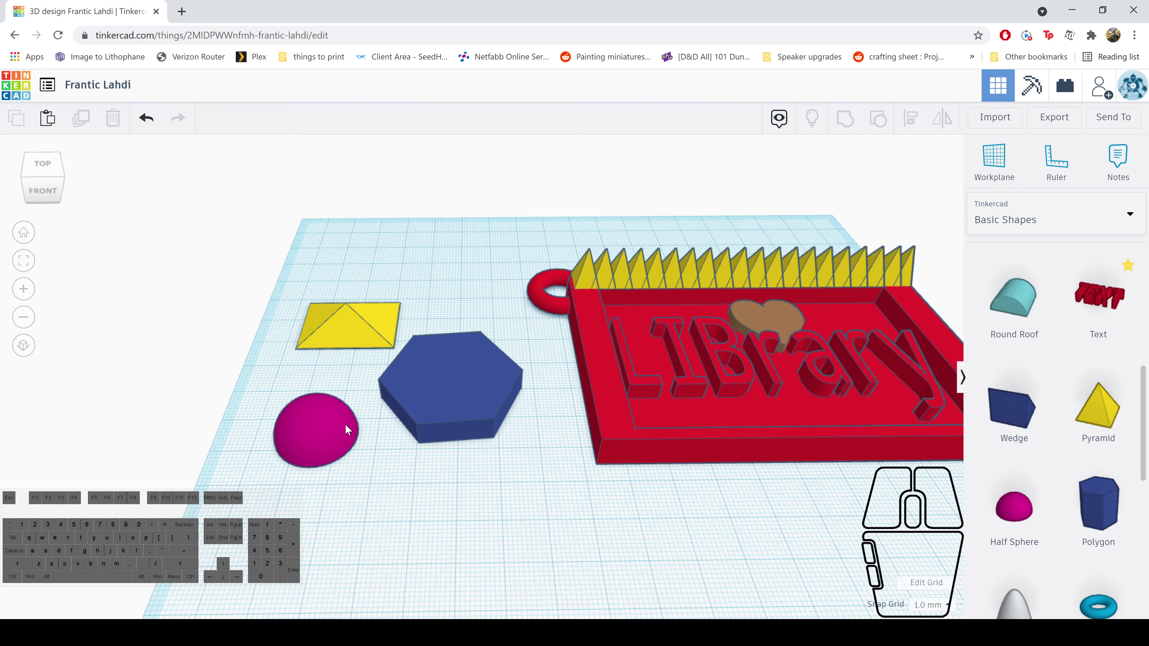
Set the workplane on the polygon's top face and drop the half sphere to that level
left_click(315, 434)
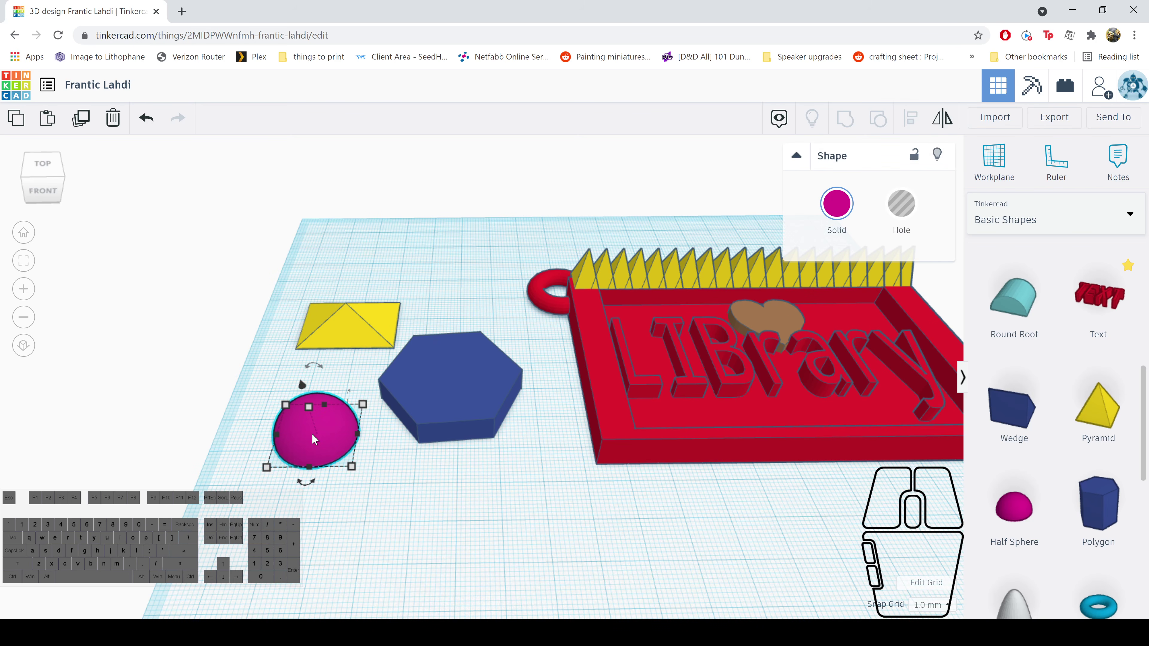
left_click(475, 514)
key("w")
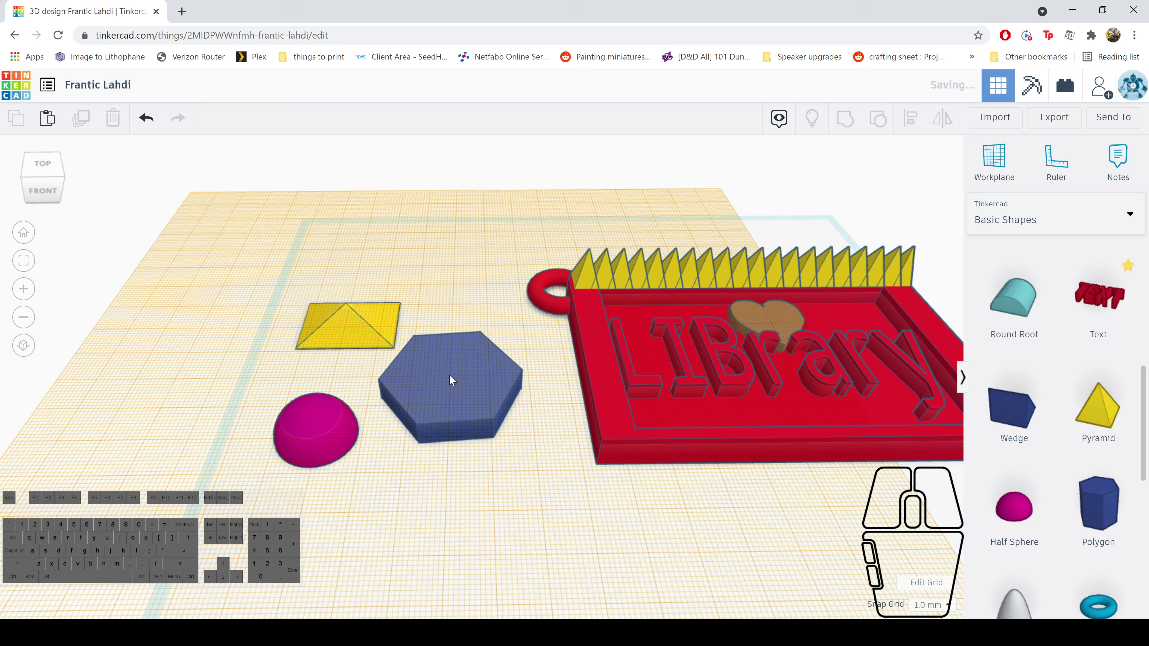
left_click(451, 379)
left_click(306, 409)
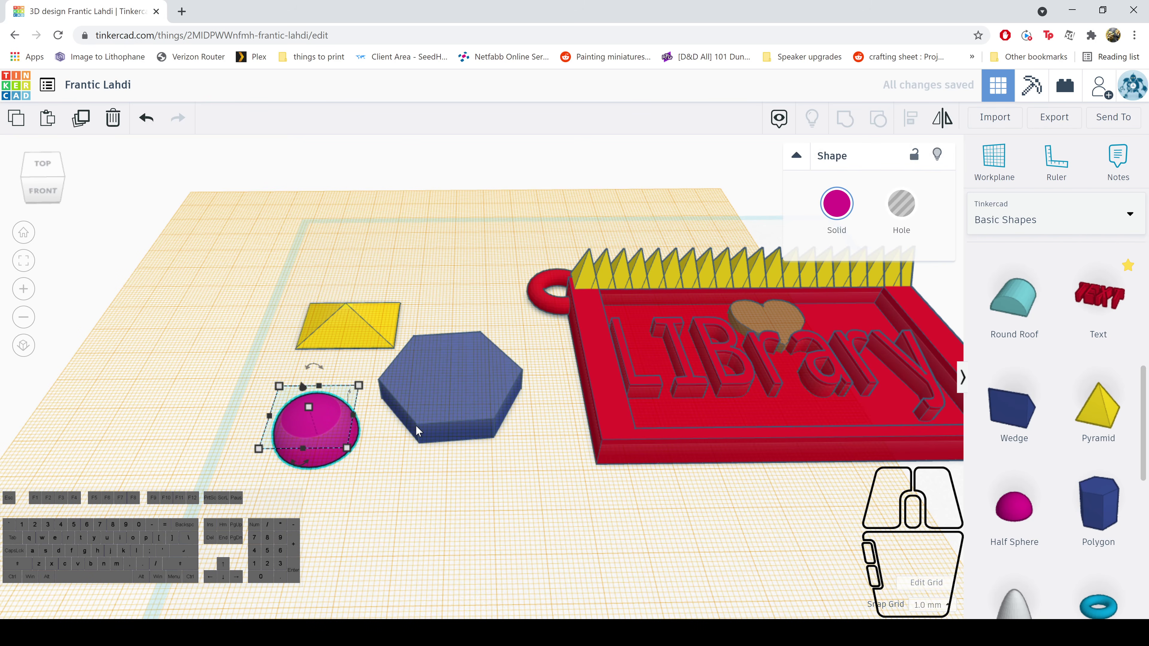
key("d")
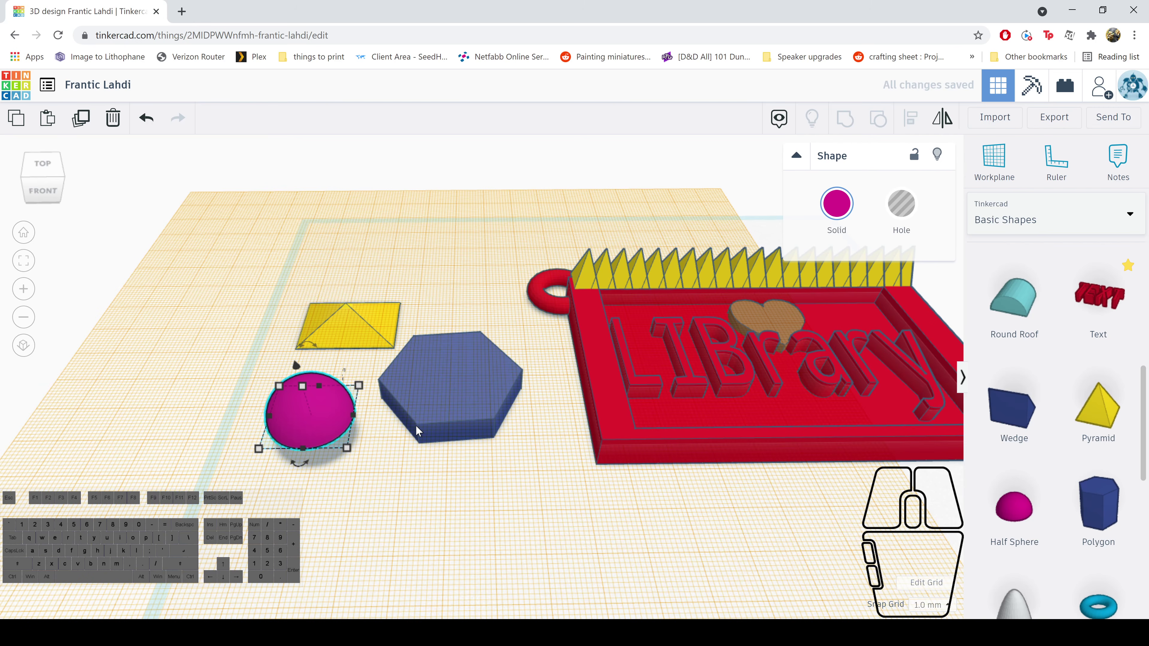
Nudge the half sphere across until it sits on the middle of the polygon's top face
key("Up")
key("Up")
key("Up")
key("Up")
key("Up")
key("Up")
key("Up")
key("Up")
key("Up")
key("Up")
key("Up")
key("Up")
key("Up")
key("Up")
key("Up")
key("Up")
key("Up")
key("Up")
key("Up")
key("Up")
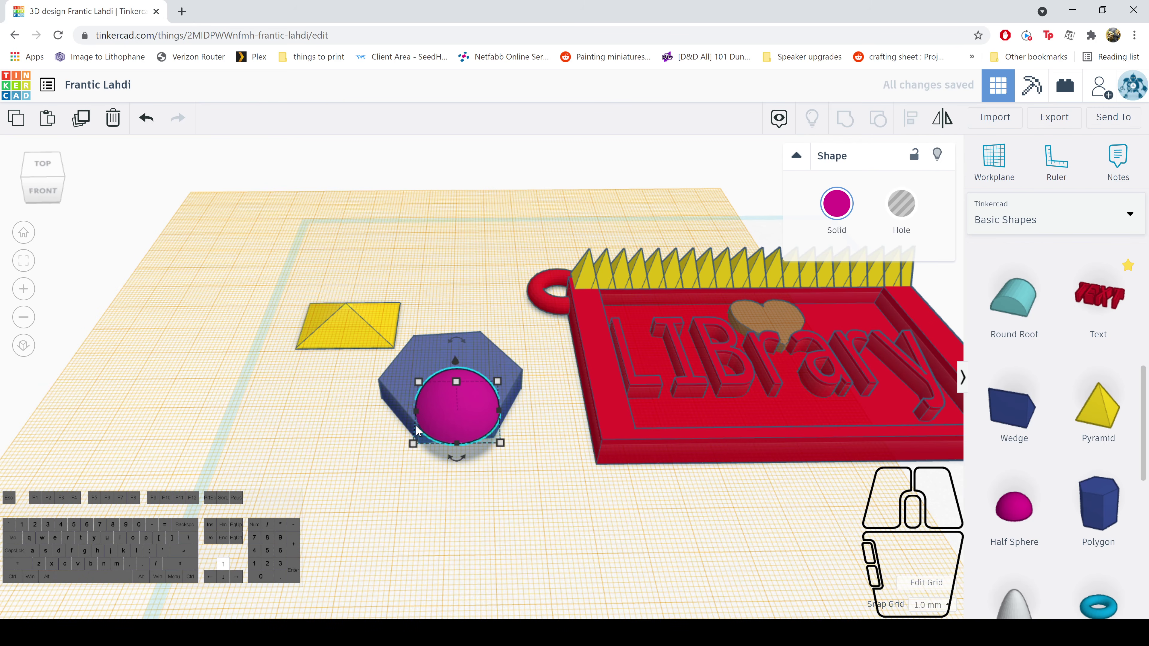
key("Up")
key("Up")
key("Up")
key("Up")
key("Up")
key("Up")
key("Up")
key("Up")
key("Up")
key("Up")
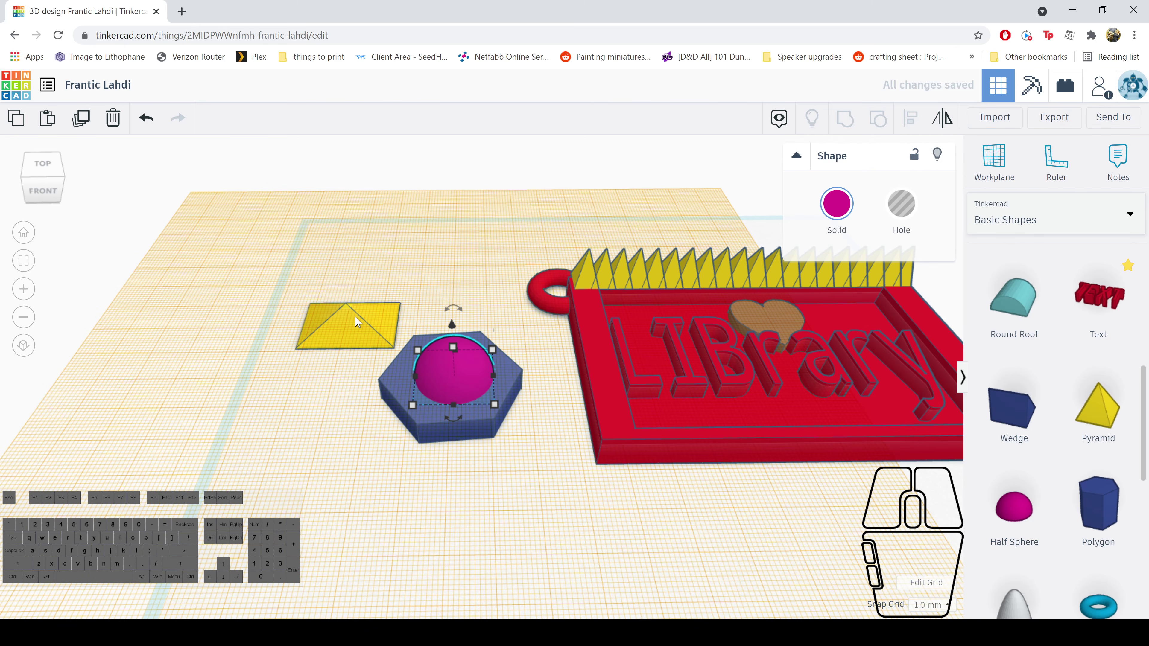
Set the workplane on the half sphere's surface and move the loose pyramid over so it stacks on the half sphere
key("w")
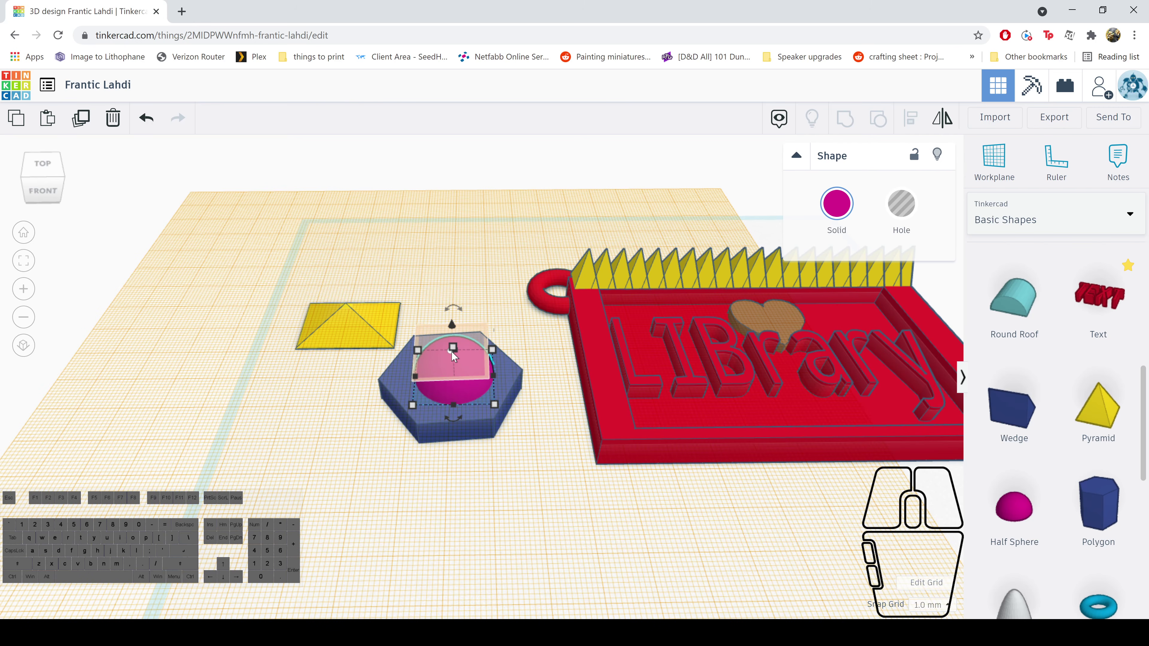
left_click(452, 352)
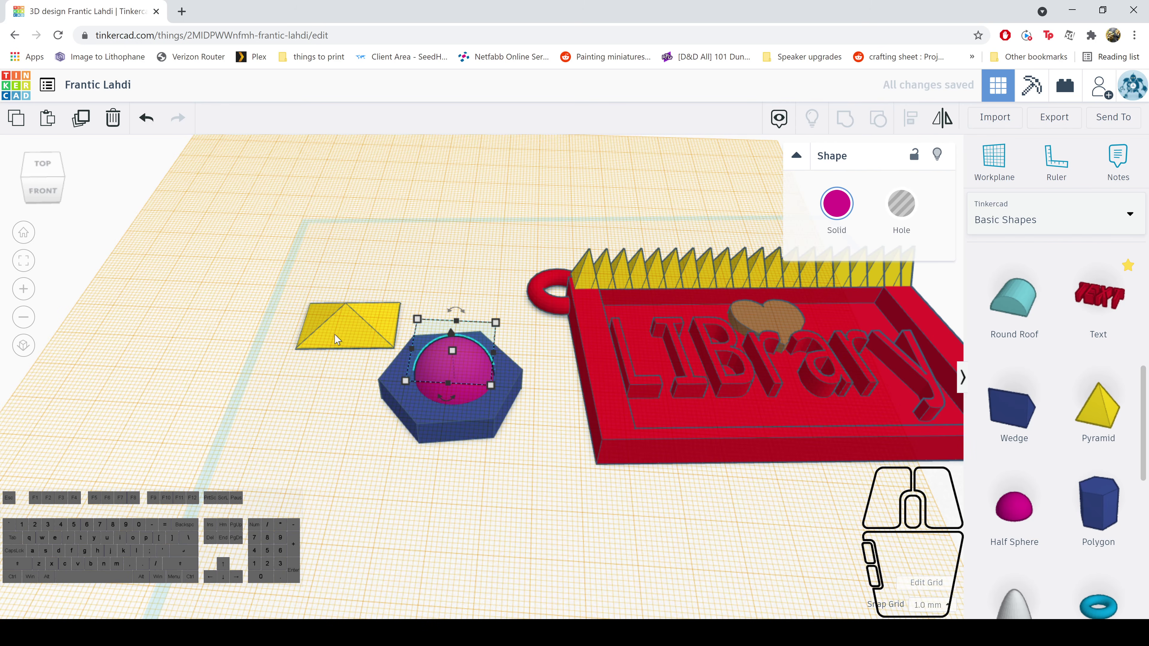
left_click(353, 332)
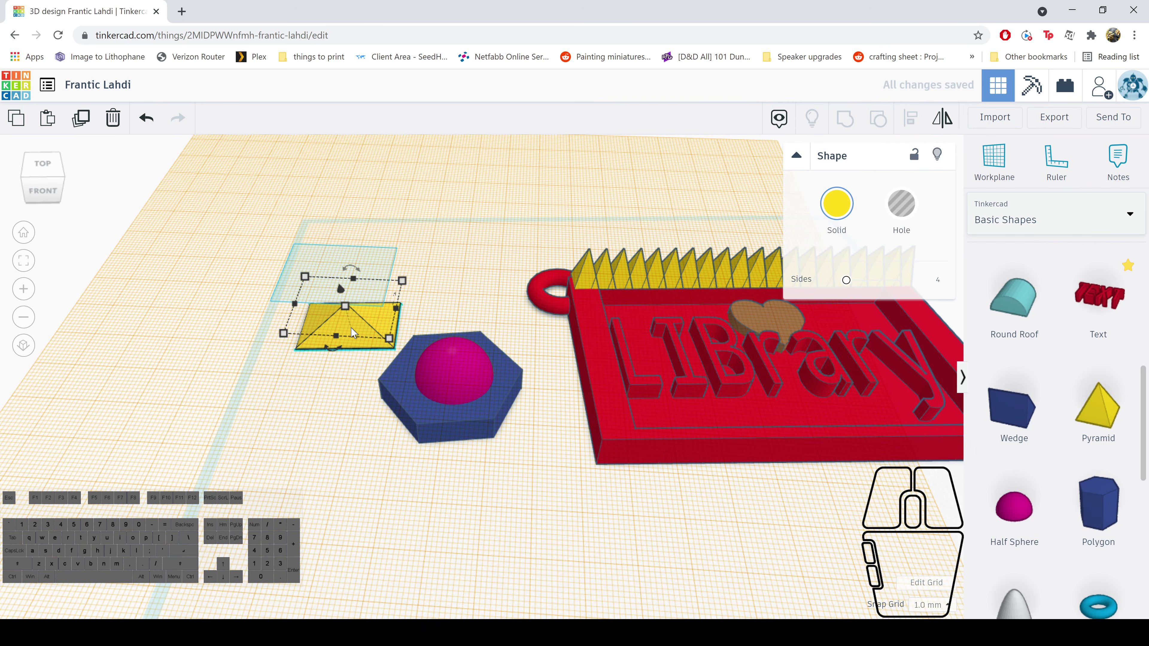
key("Down")
key("Down")
key("Down")
key("Down")
key("Down")
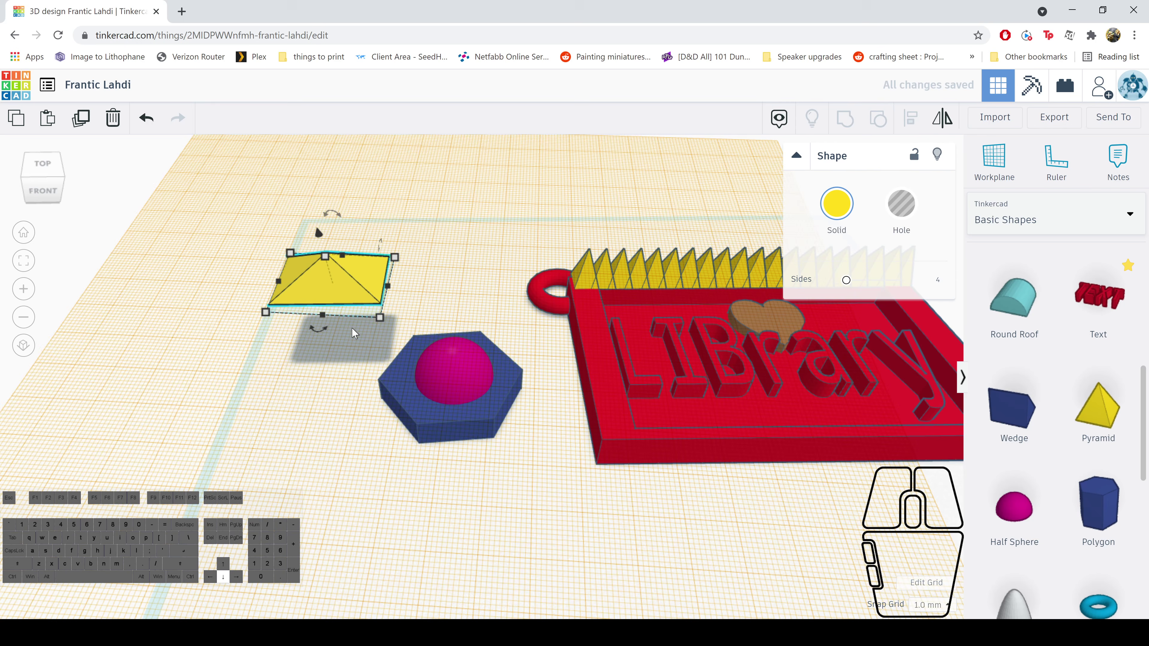
key("Right")
key("Right")
key("Right")
key("Right")
key("Right")
key("Right")
key("Right")
key("Right")
key("Right")
key("Right")
key("Right")
key("Right")
key("Right")
key("Right")
key("Right")
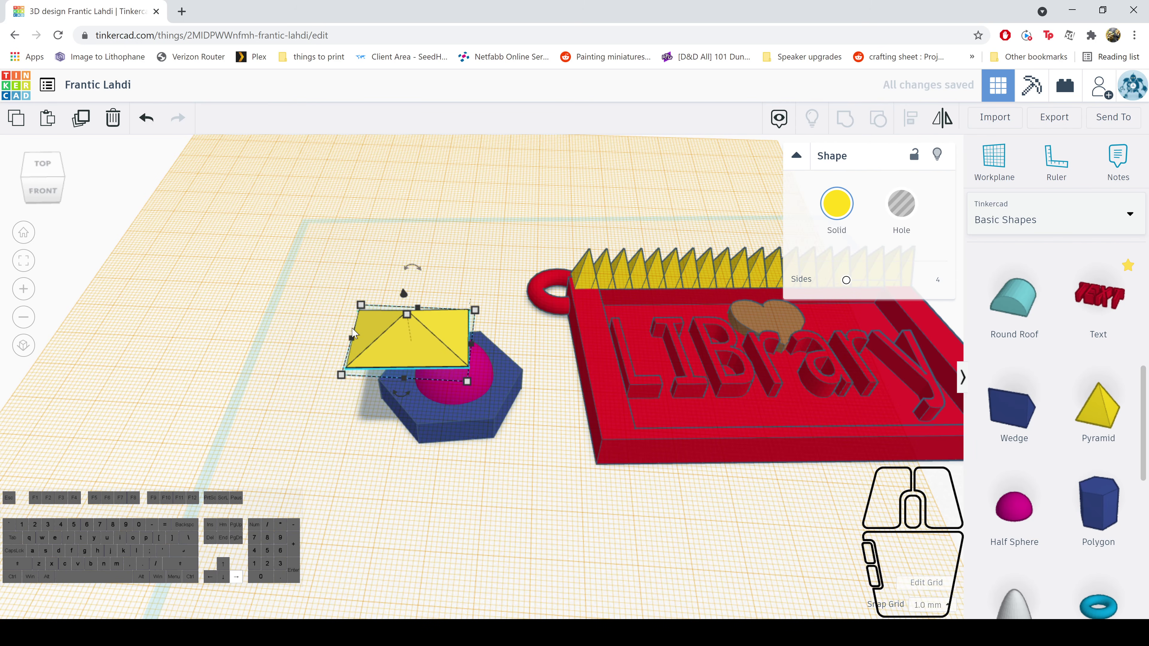
left_click(354, 332)
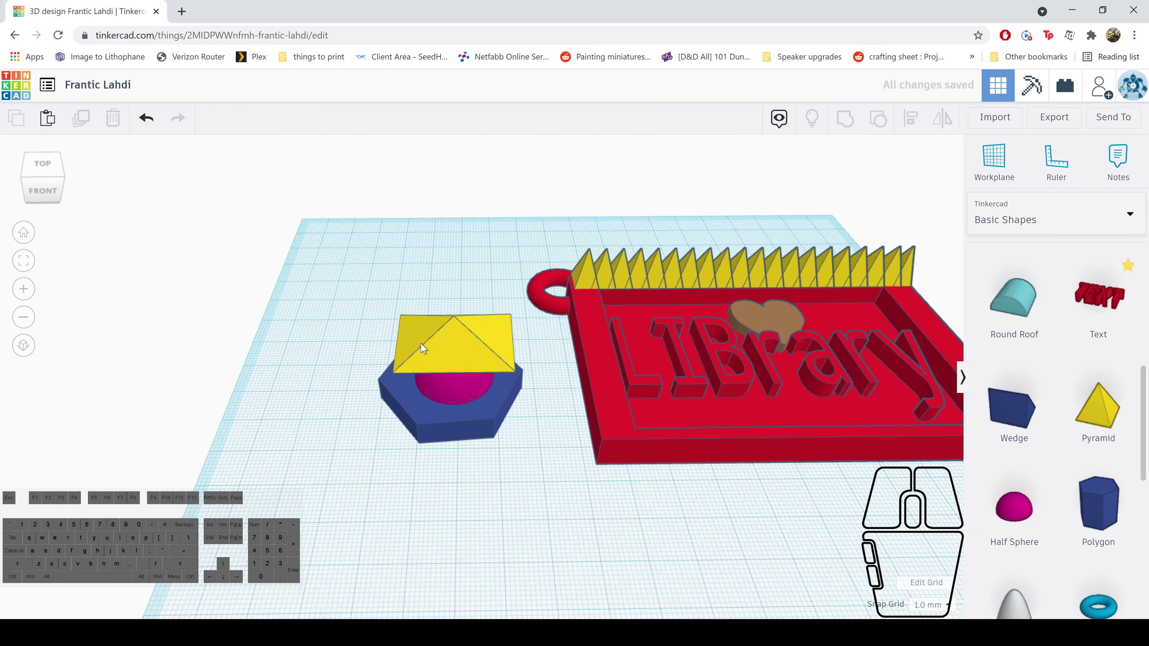
Delete the stacked polygon, half sphere and pyramid beside the tag
left_click(423, 349)
key("d")
left_click_drag(296, 296, 514, 525)
key("Delete")
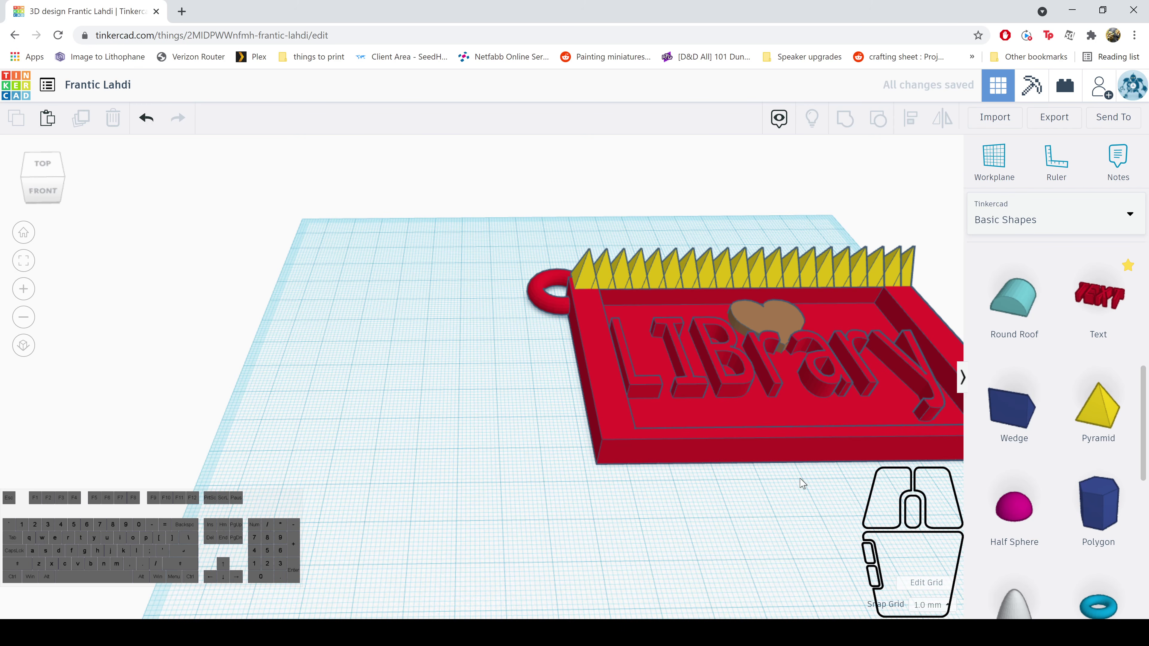
Place a solid box on the empty workplane area beside the torus ring
scroll(1086, 387, "up", 5)
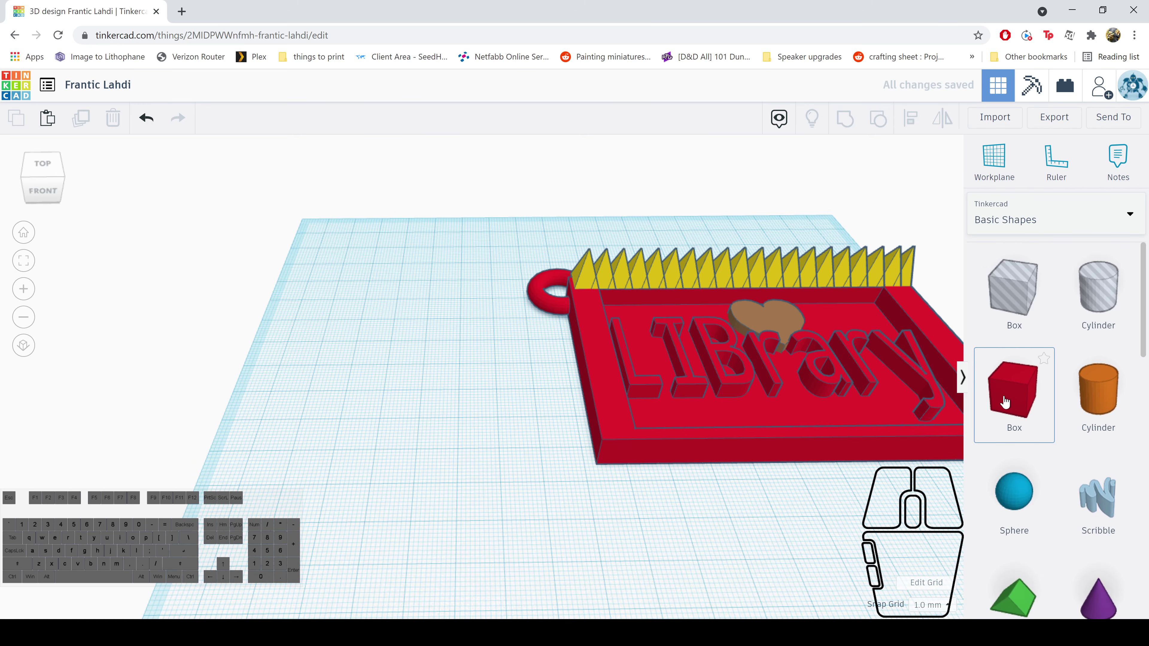
left_click_drag(1005, 402, 346, 401)
scroll(447, 353, "down", 2)
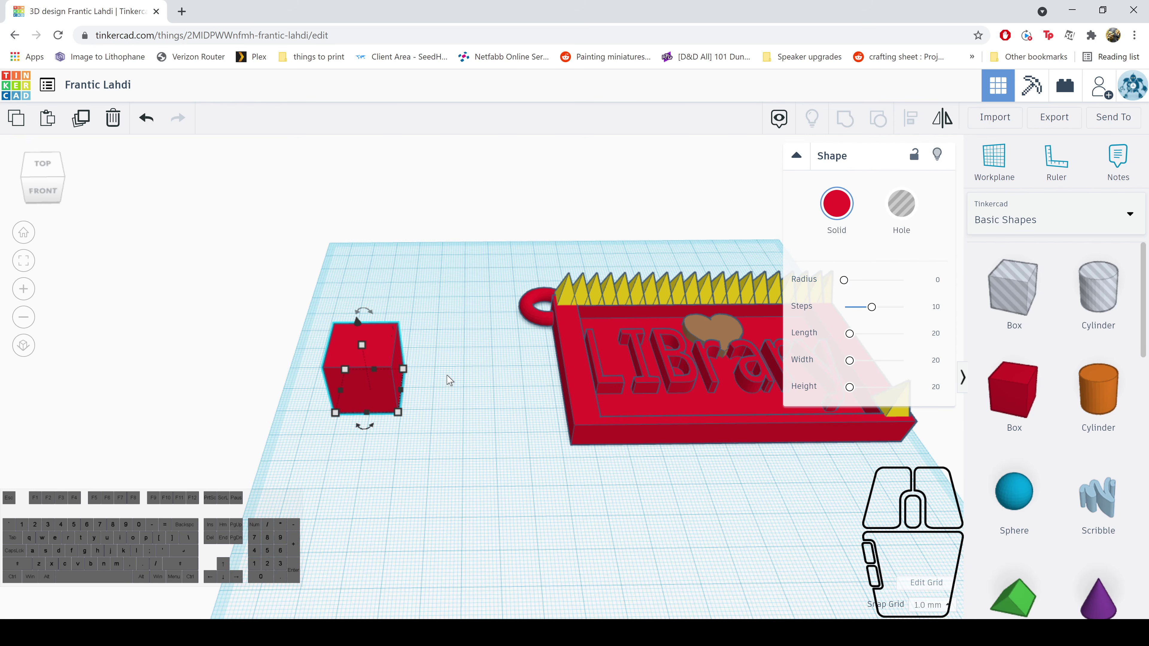
middle_click_drag(449, 380, 602, 384)
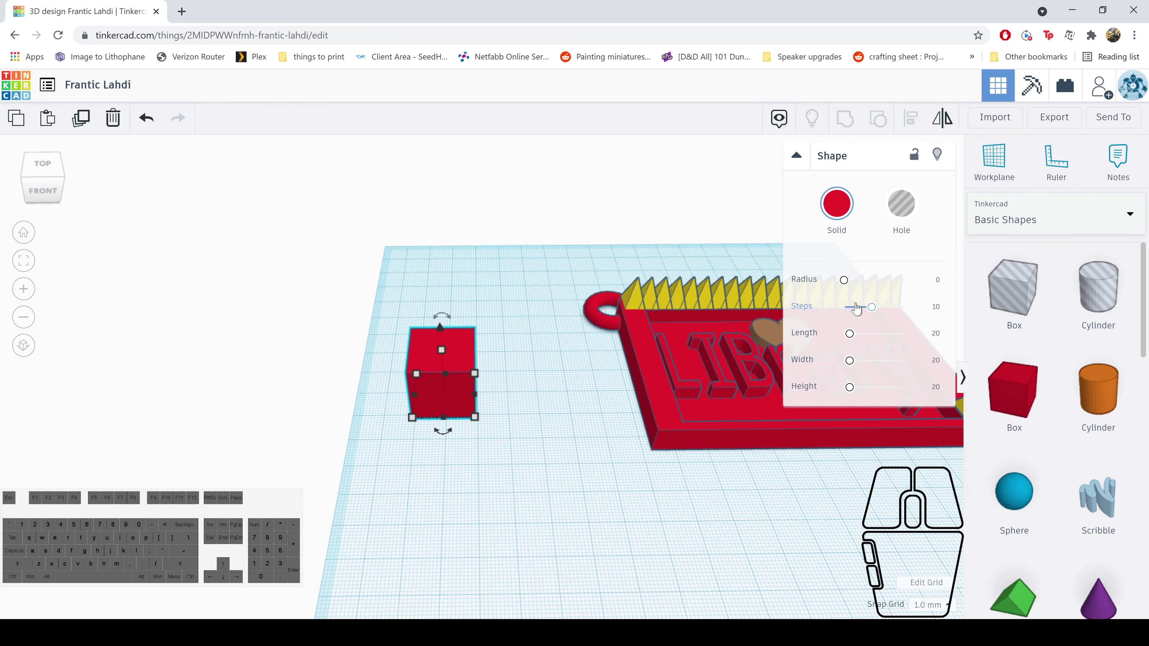
Try rounding the box with radius 5.17 and 4 steps, and return to radius 0 with 16 steps
right_click_drag(586, 390, 554, 378)
left_click(872, 308)
left_click_drag(876, 312, 854, 307)
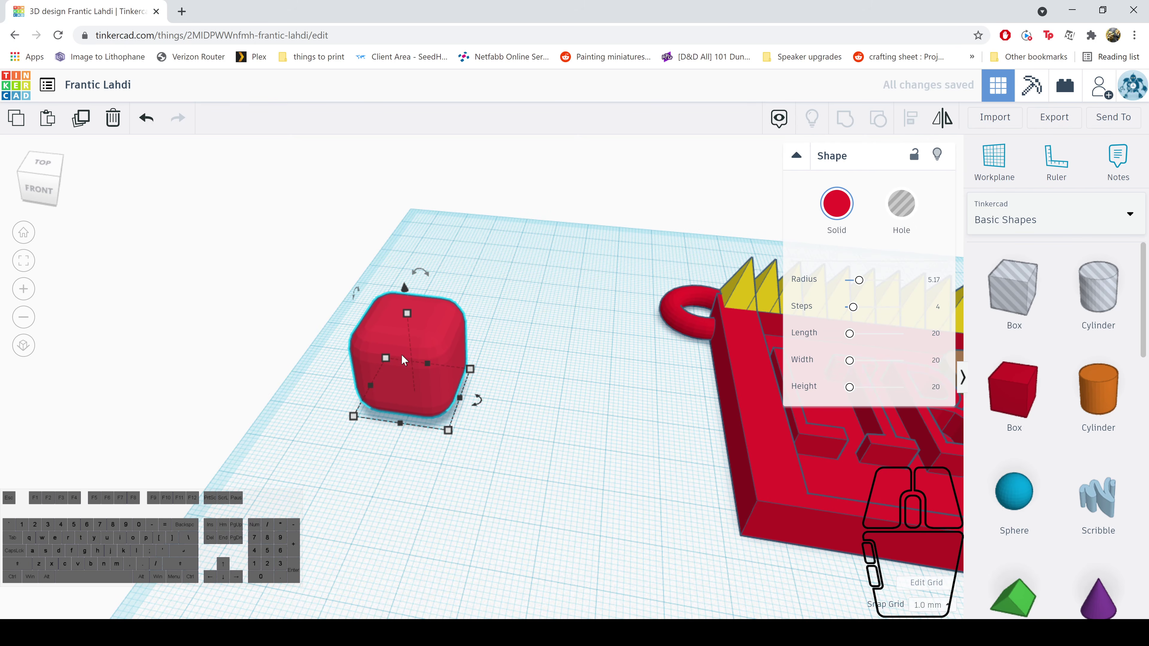
left_click_drag(857, 281, 899, 308)
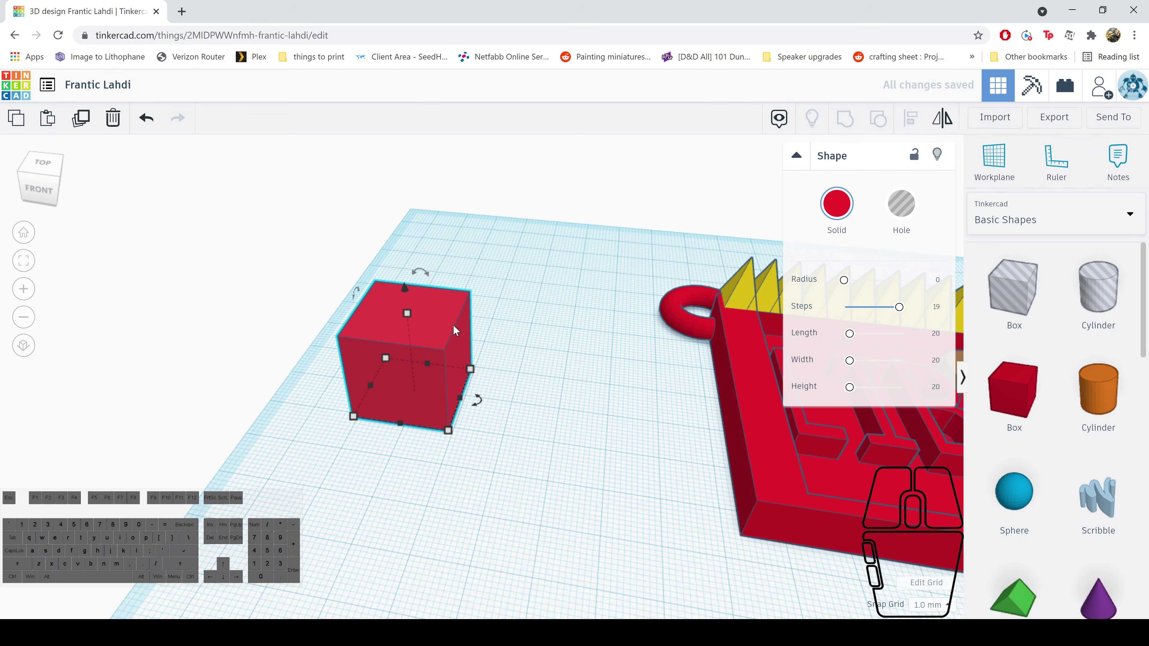
left_click_drag(898, 308, 889, 311)
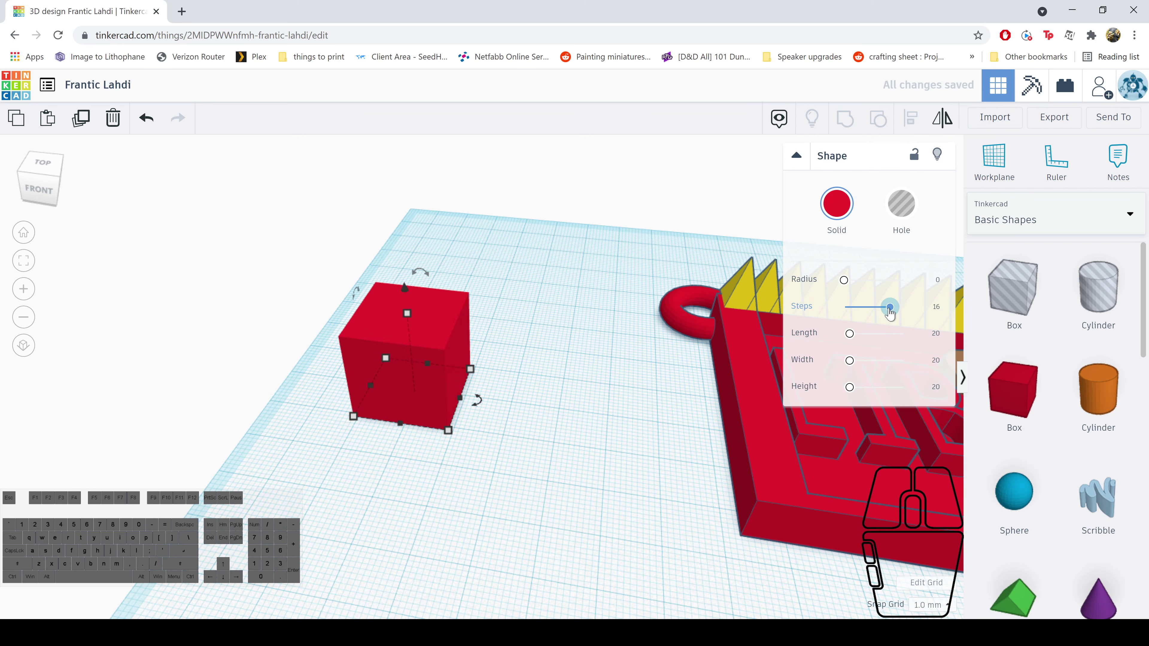
Set the box's edge radius to 1.49 with 2 steps and examine the bevelled edges up close
left_click_drag(844, 280, 847, 311)
scroll(523, 335, "up", 3)
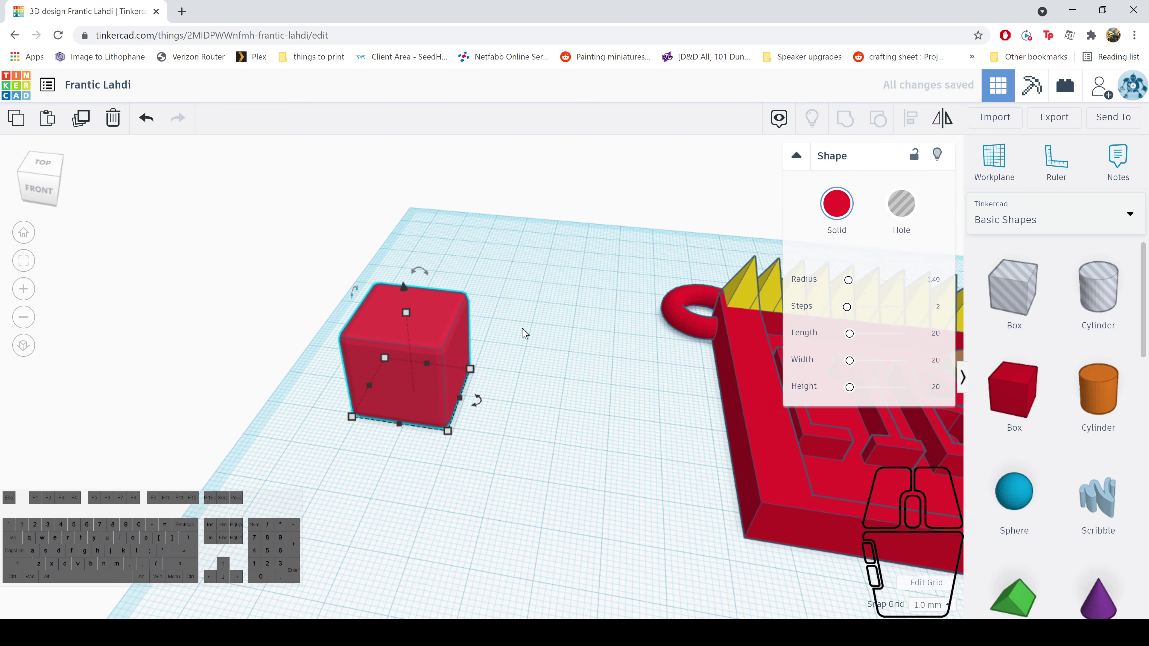
scroll(453, 298, "up", 2)
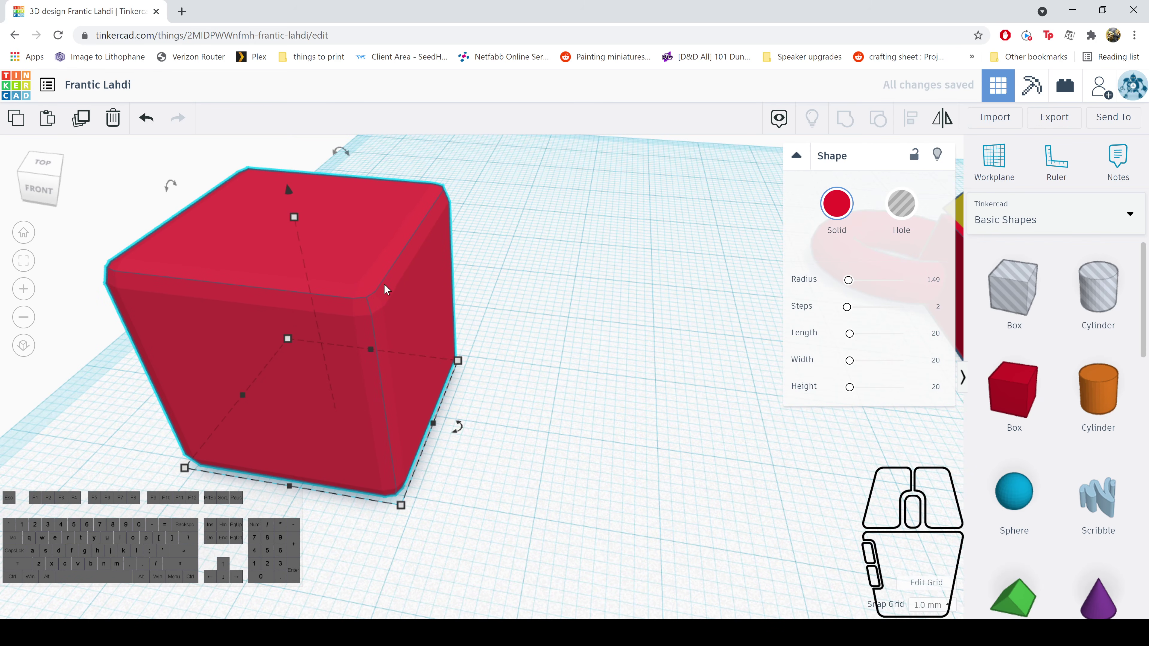
scroll(605, 362, "down", 5)
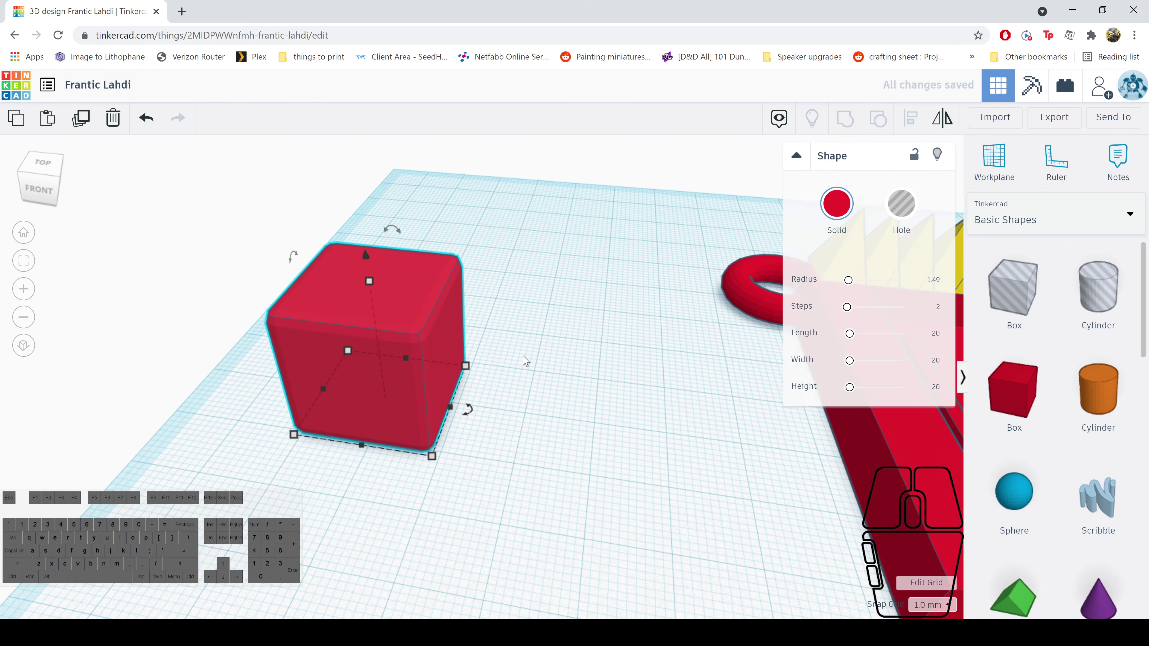
Stretch the rounded box sideways toward the tag to a width of 56 mm
right_click_drag(524, 359, 578, 357)
scroll(578, 355, "down", 1)
scroll(580, 359, "down", 2)
right_click_drag(562, 400, 566, 376)
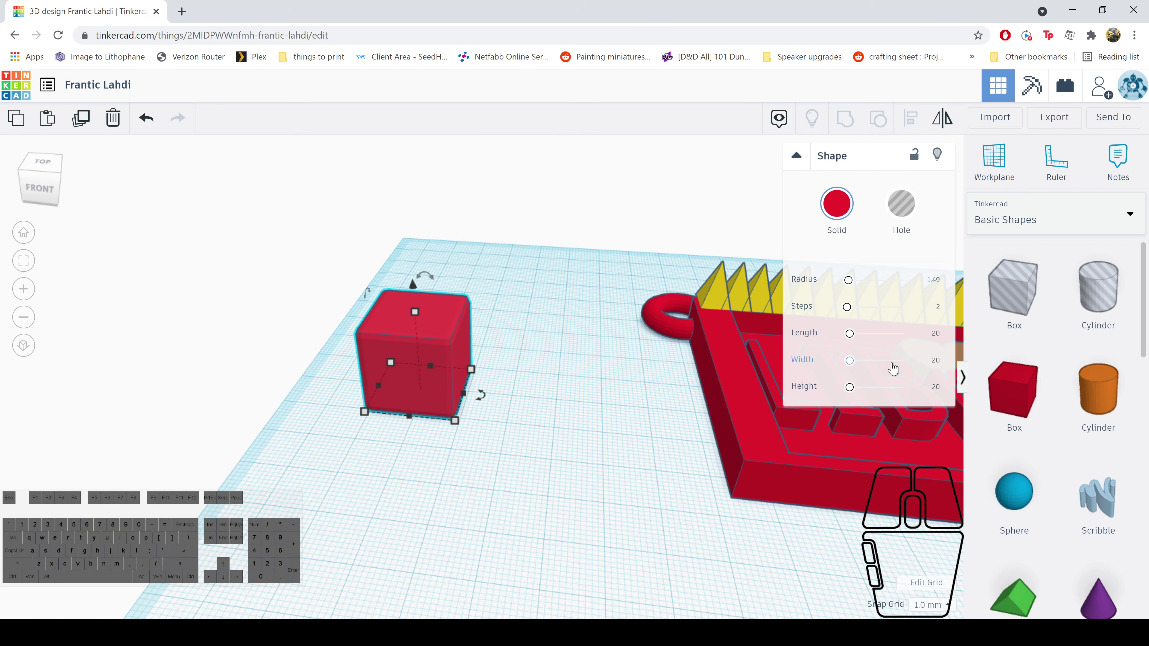
right_click_drag(533, 321, 566, 352)
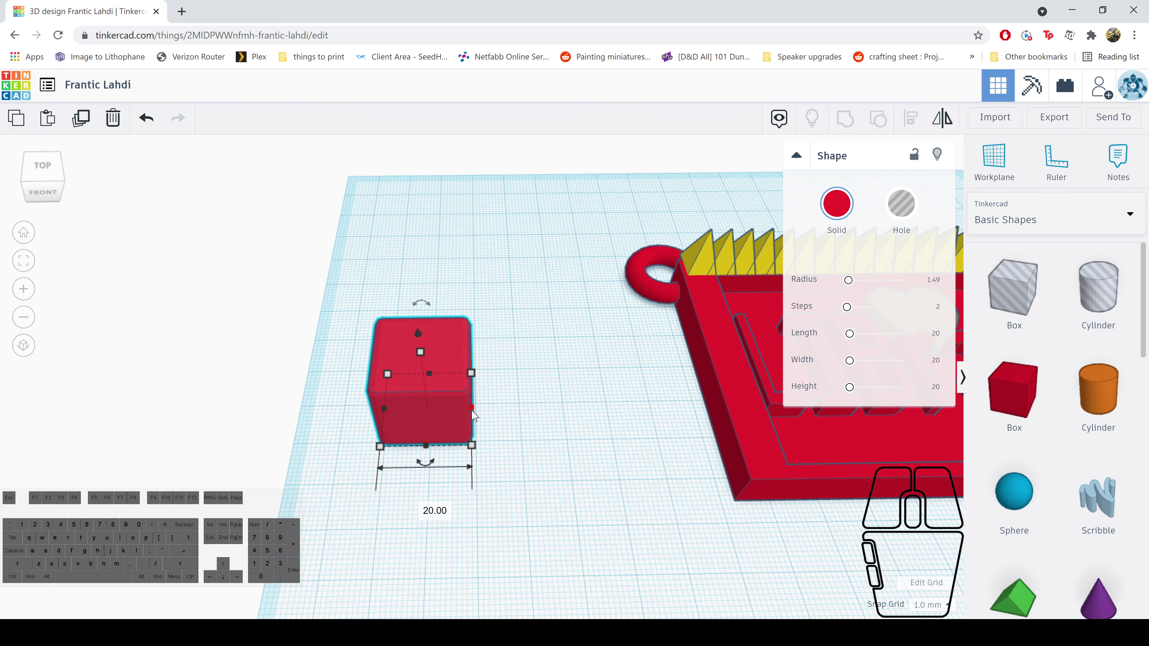
left_click_drag(472, 408, 631, 412)
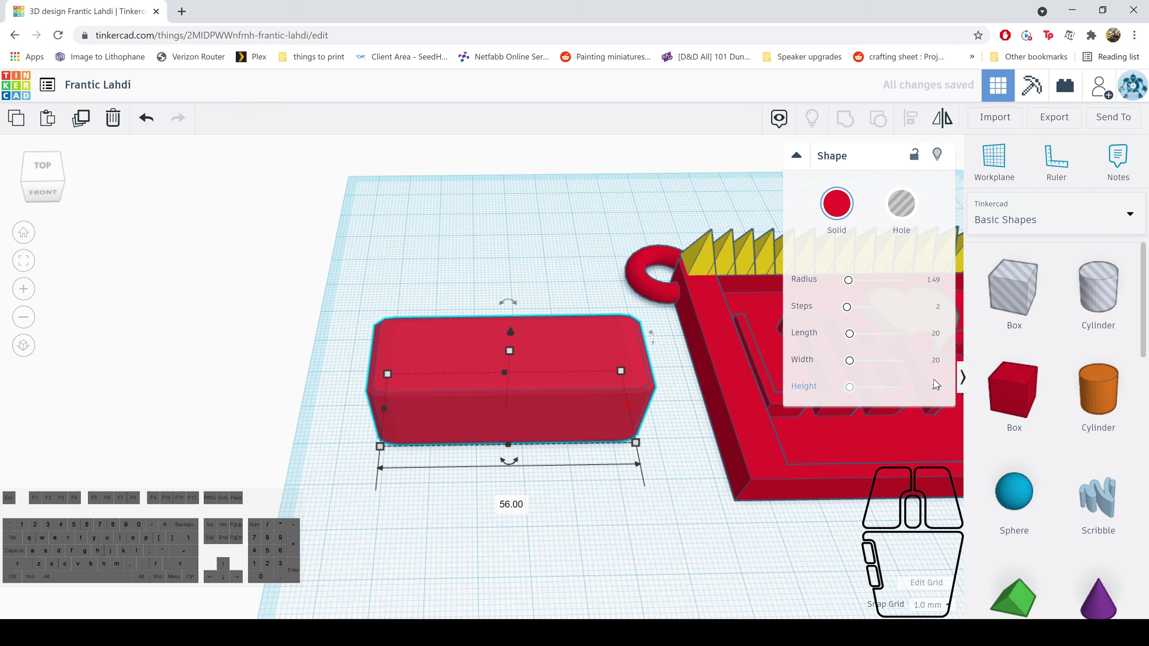
Raise the stretched box's height to 35.71 mm, and pull its top face down to 27 mm
left_click_drag(849, 389, 855, 389)
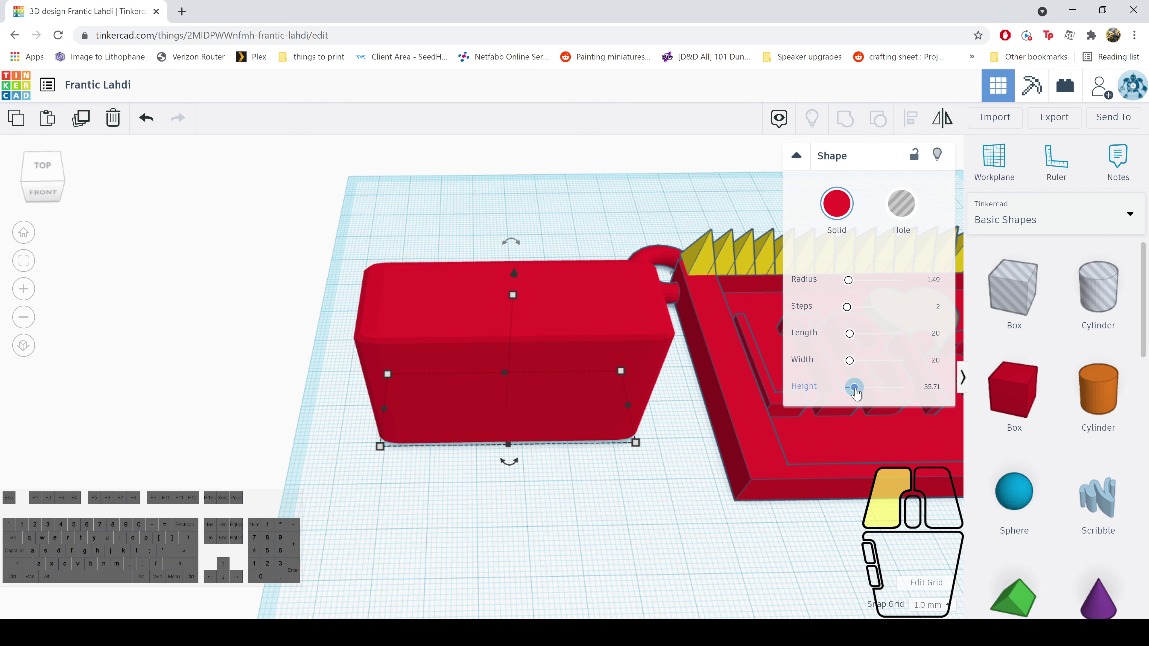
left_click_drag(855, 388, 855, 389)
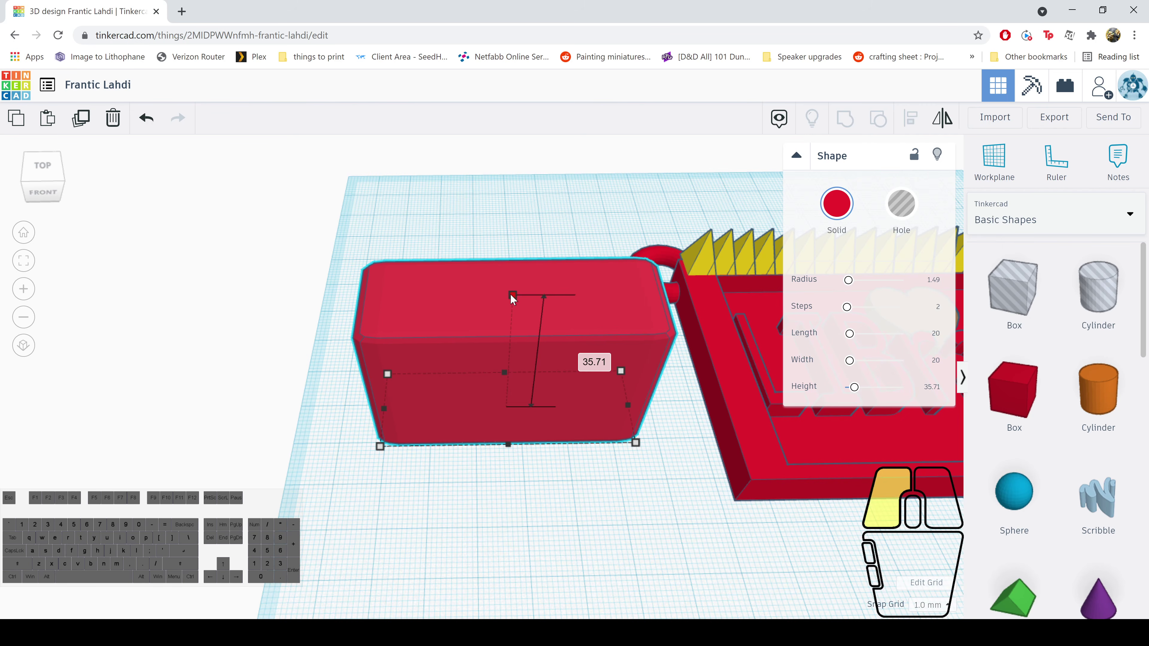
left_click_drag(513, 297, 512, 328)
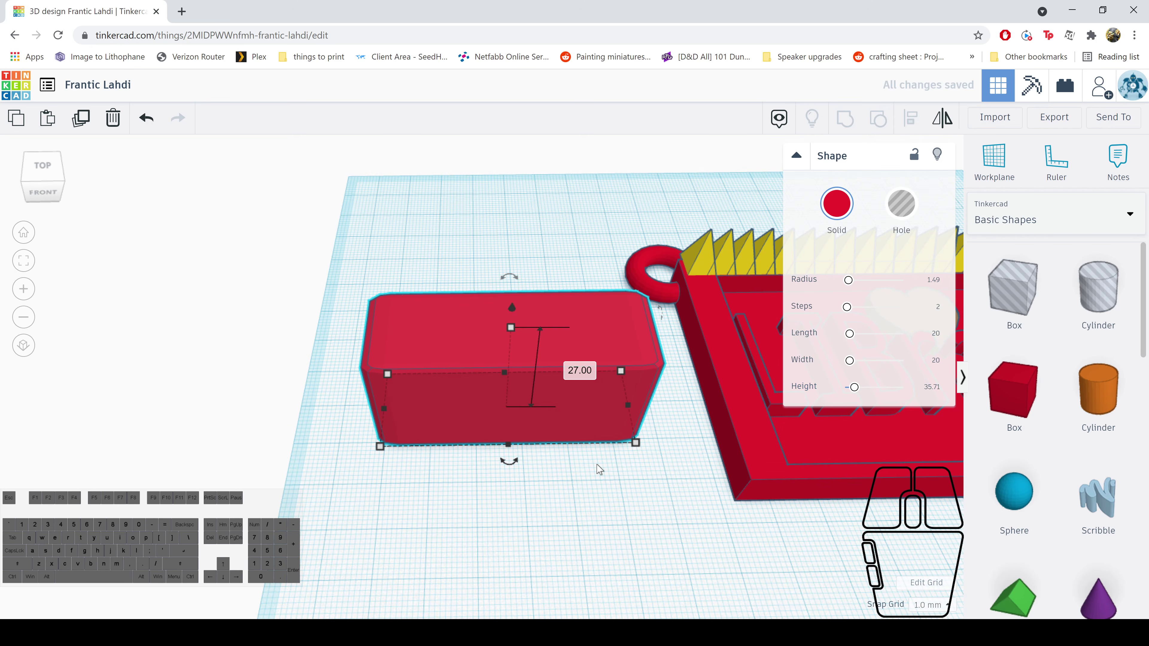
left_click(559, 539)
left_click(602, 358)
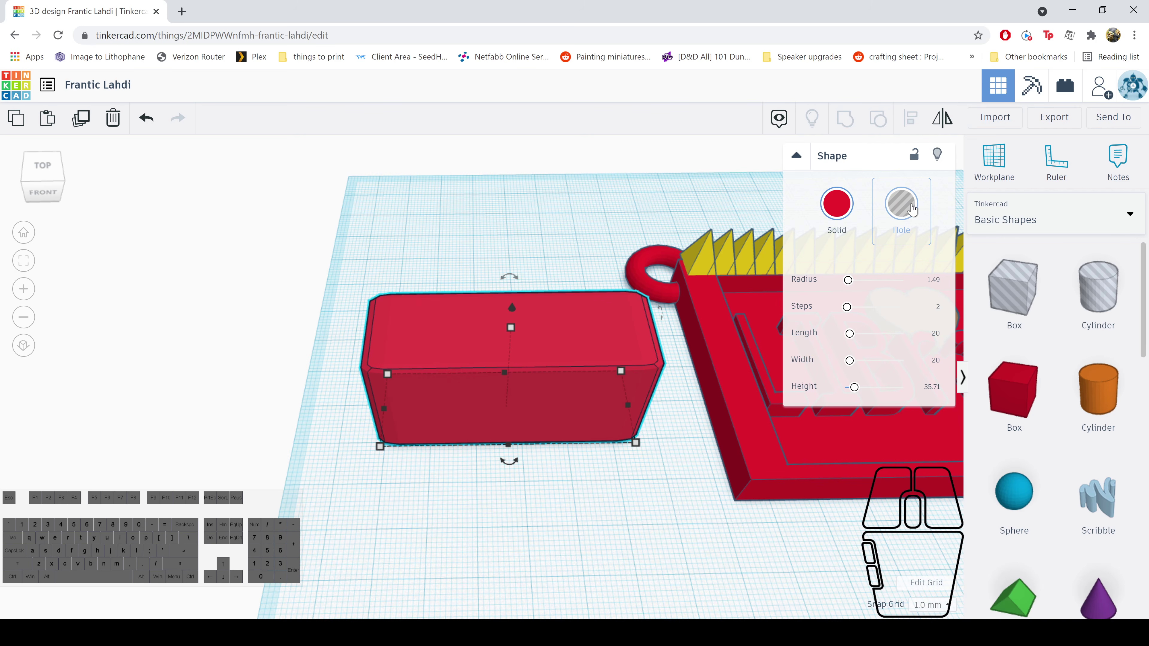
Switch the stretched box back and forth between solid and hole, leaving it as a hole
left_click(902, 206)
left_click(837, 204)
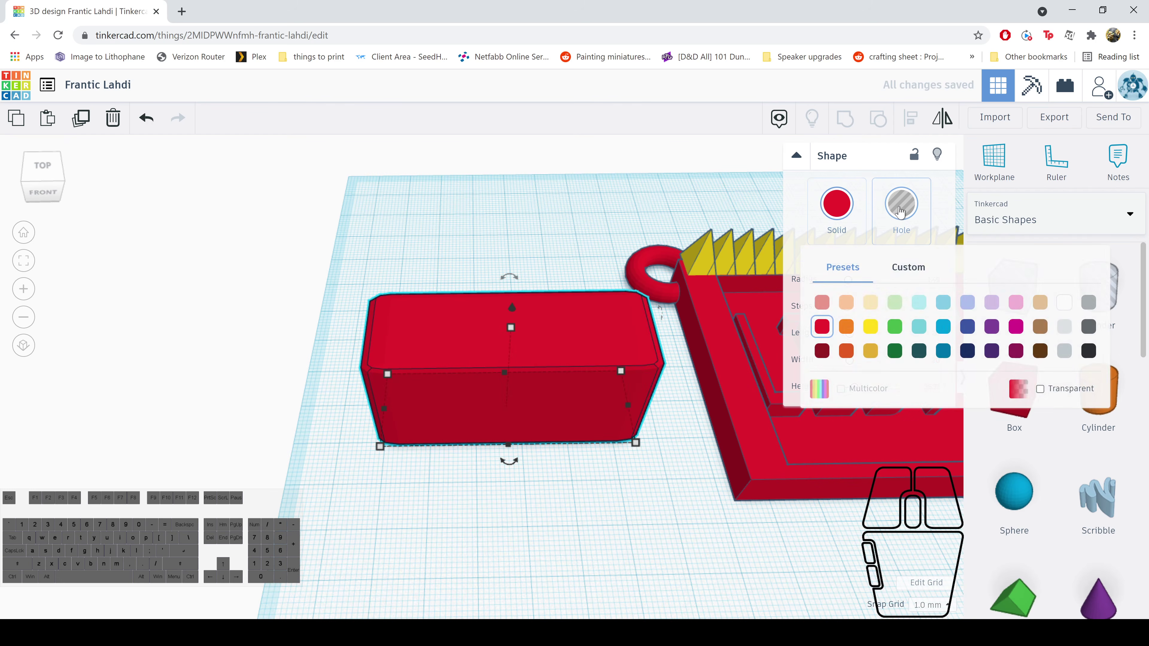
left_click(900, 211)
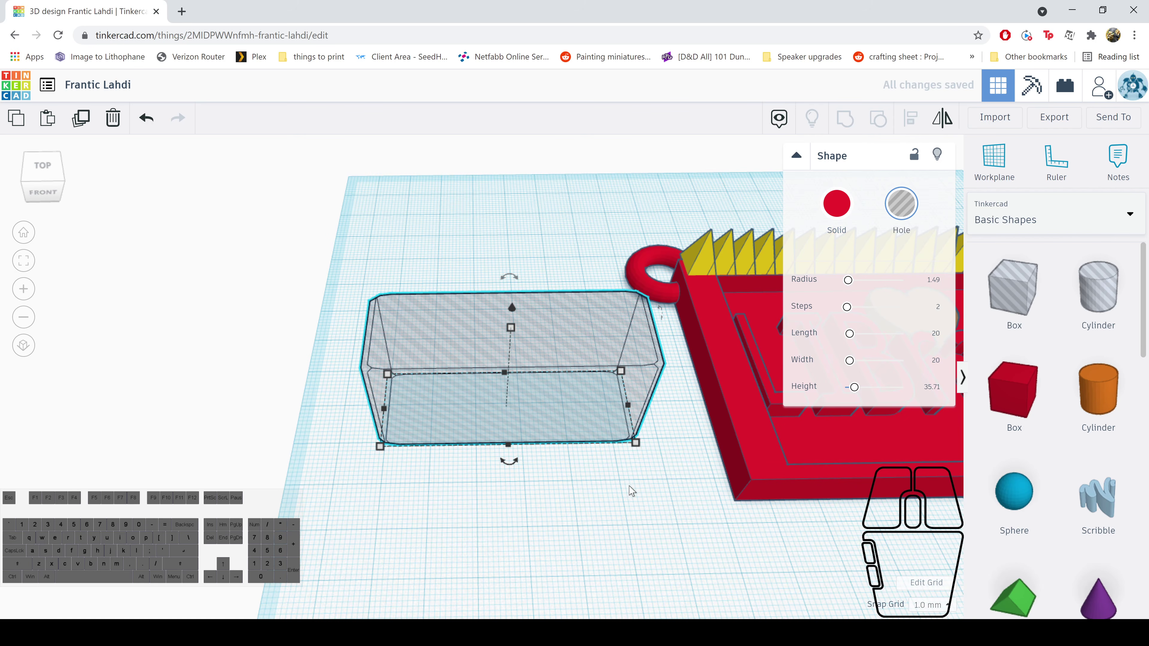
middle_click_drag(654, 480, 423, 506)
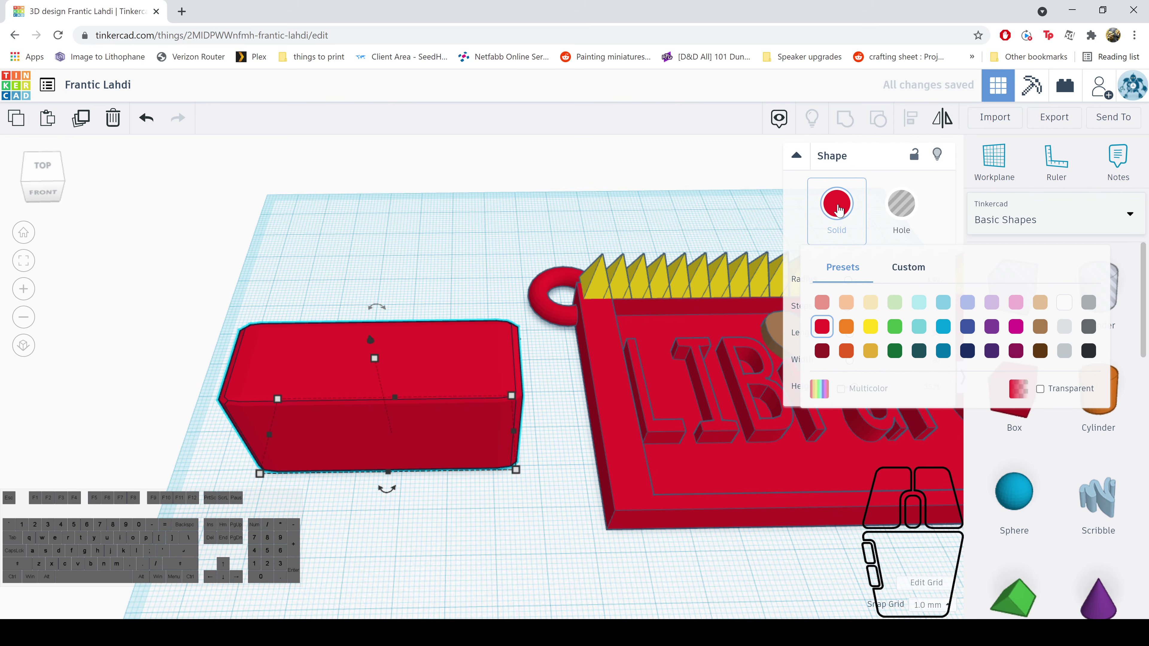
left_click(912, 203)
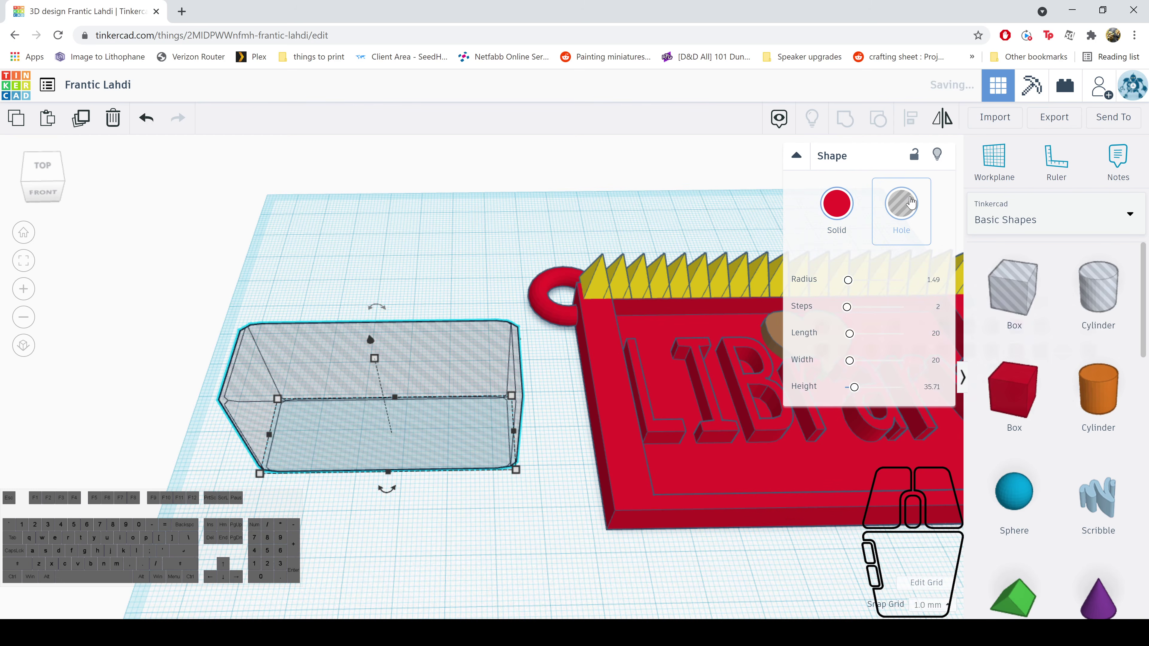
Delete the hole box beside the tag
left_click(457, 521)
left_click(417, 434)
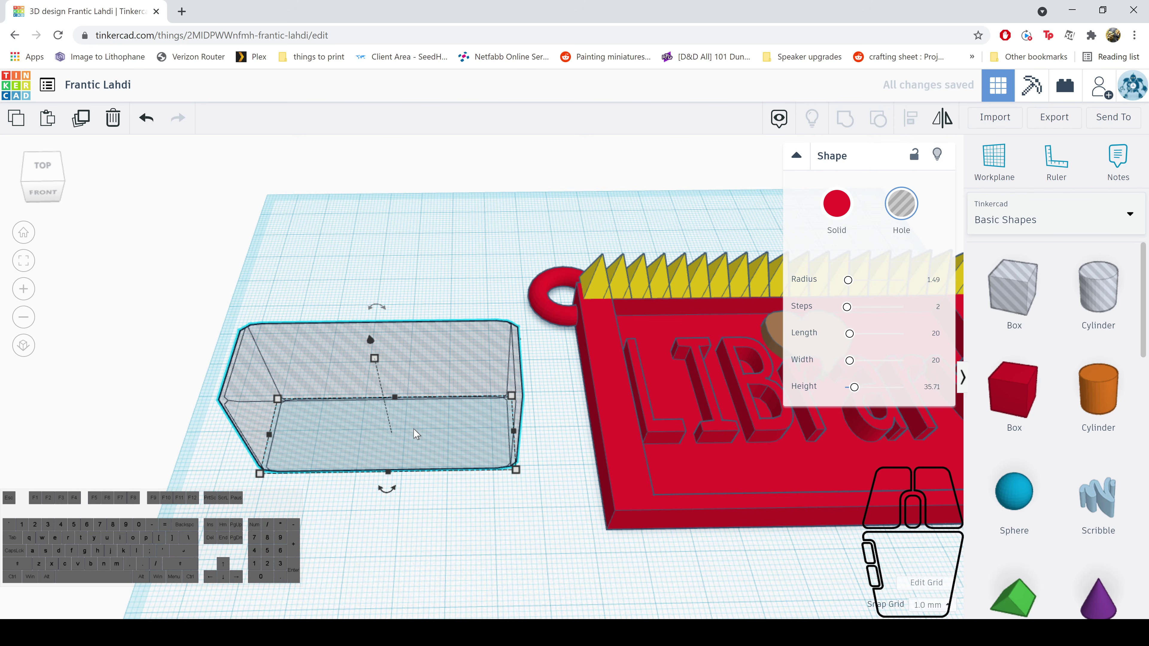
key("Delete")
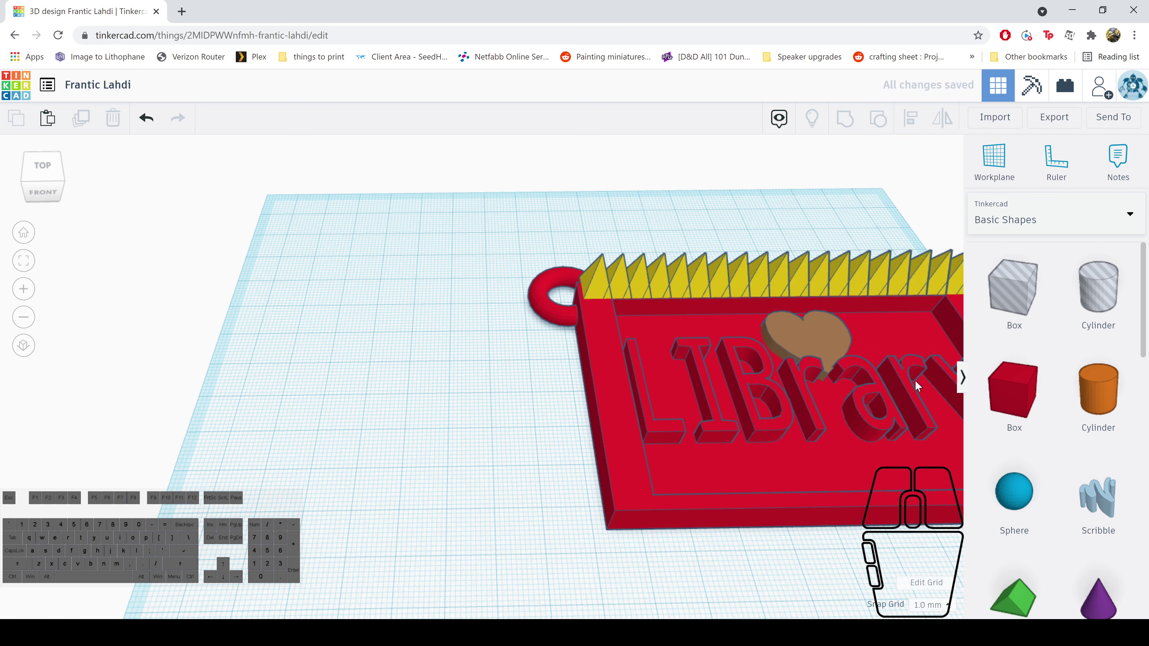
Look through the Basic Shapes collection down to its last shapes and back up
scroll(1080, 424, "down", 15)
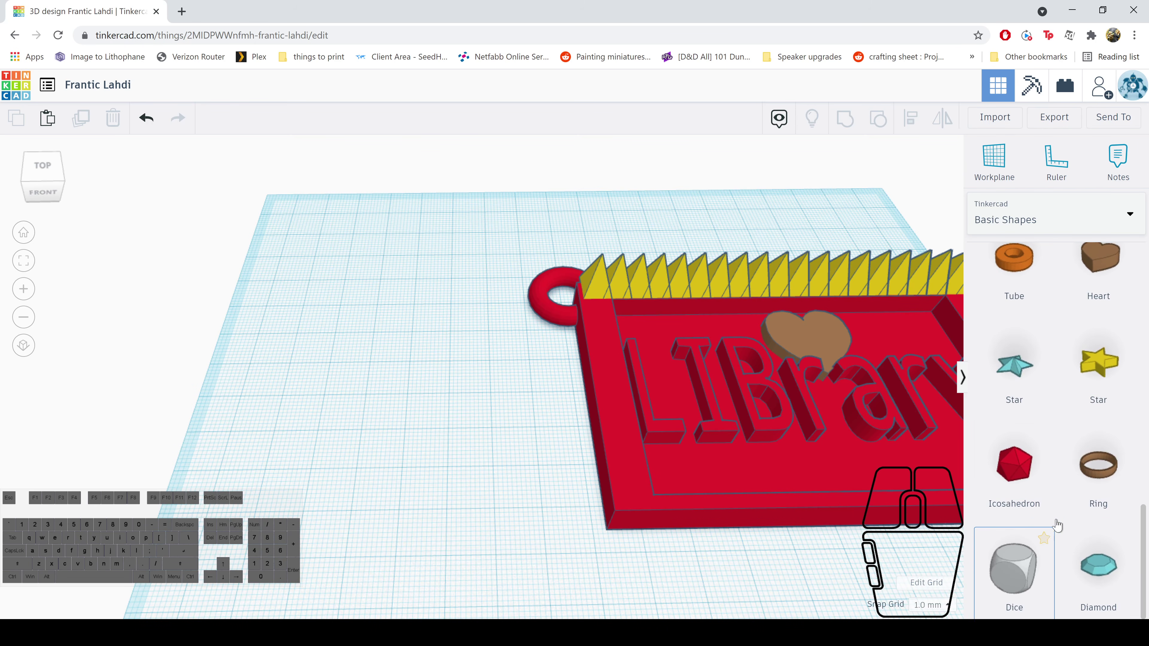
scroll(1056, 525, "up", 2)
scroll(1057, 498, "down", 2)
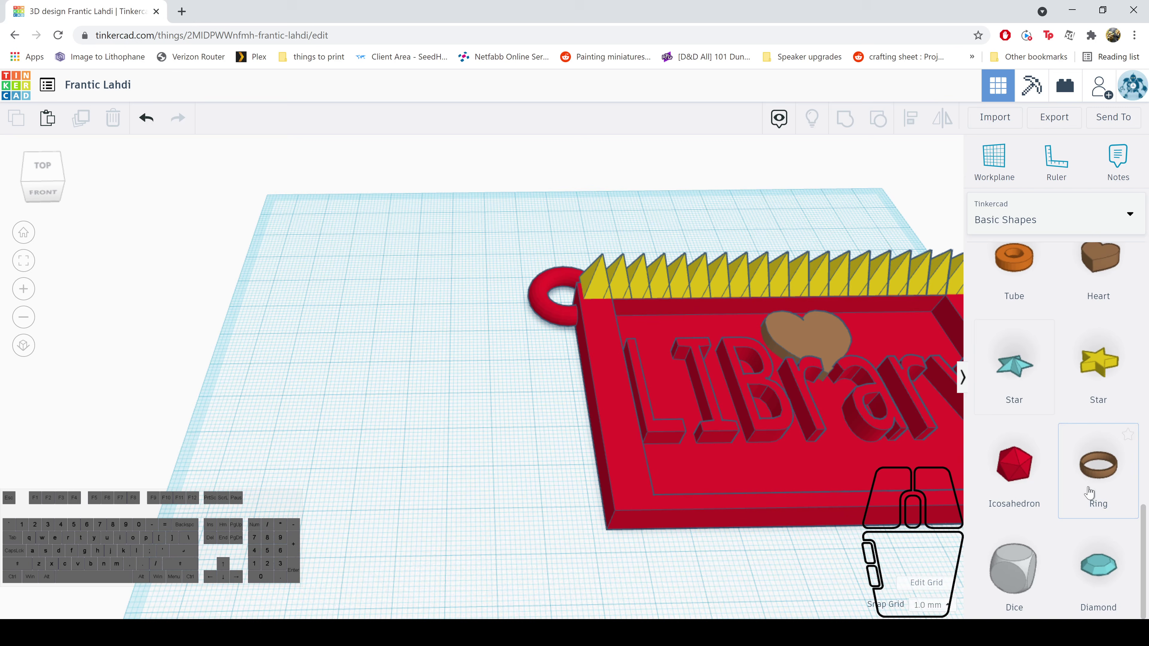
scroll(1085, 543, "up", 12)
scroll(1086, 521, "up", 5)
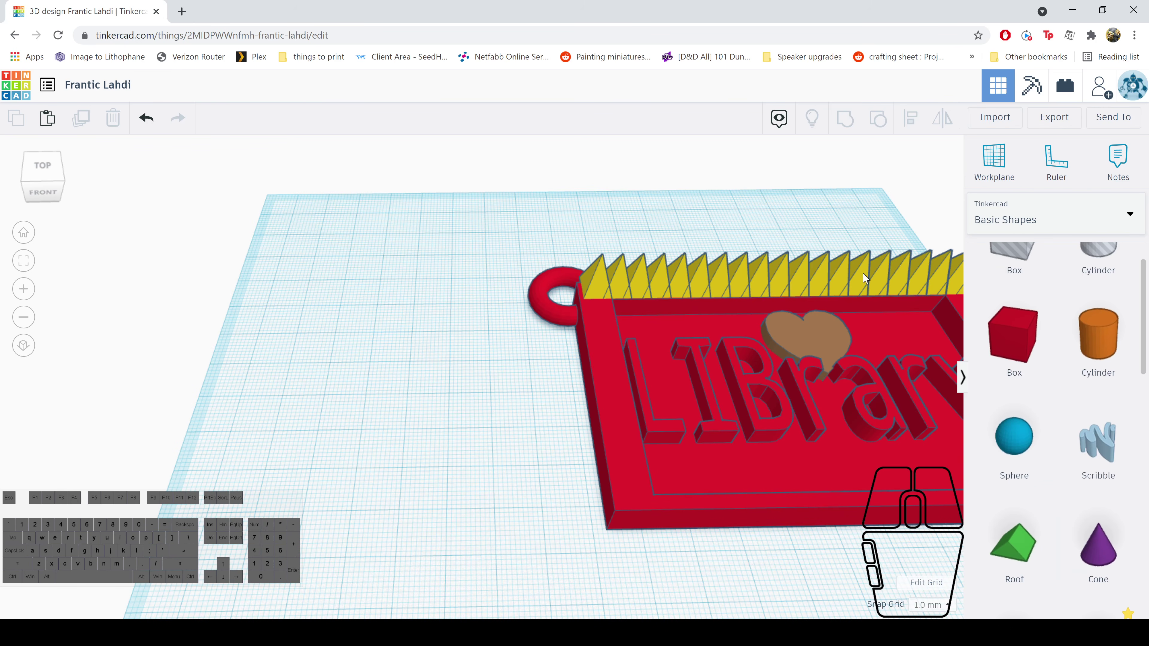
Show the Text and numbers, Characters and Dinosaur shape collections one after another
left_click(1109, 222)
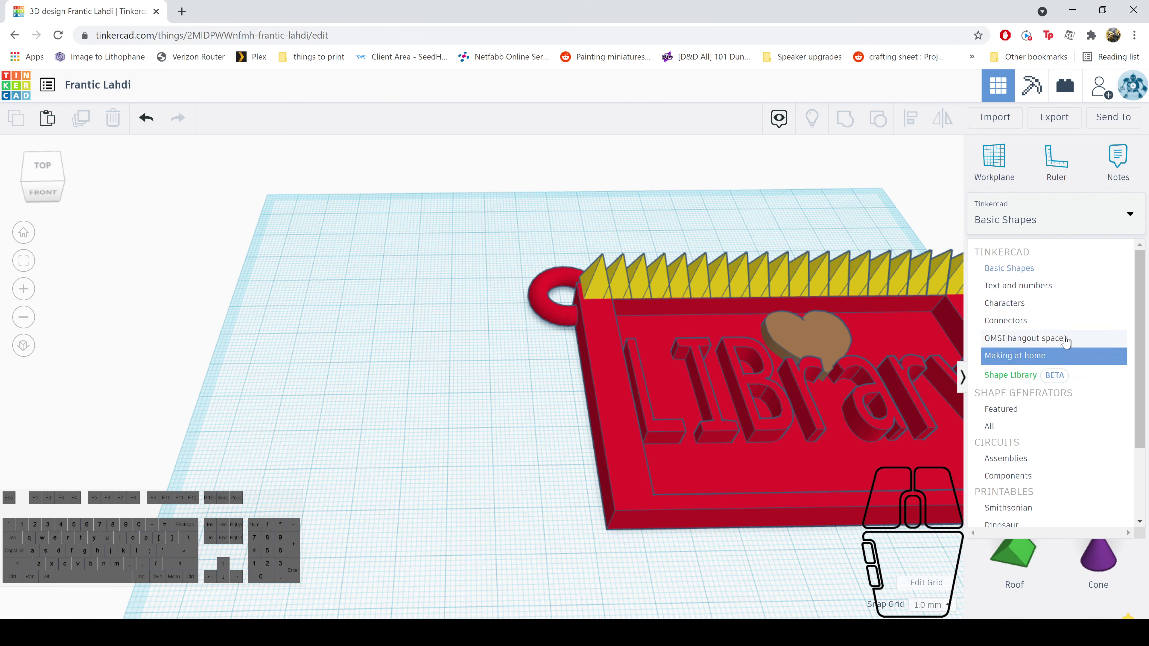
left_click(1049, 285)
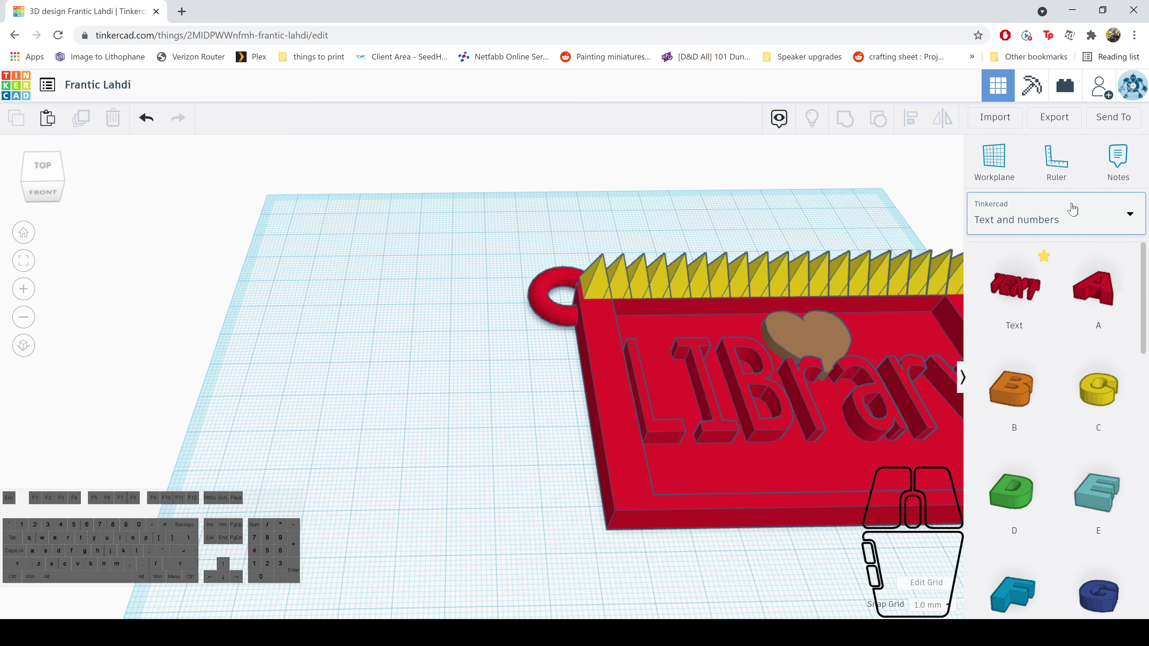
left_click(1073, 218)
left_click(1058, 305)
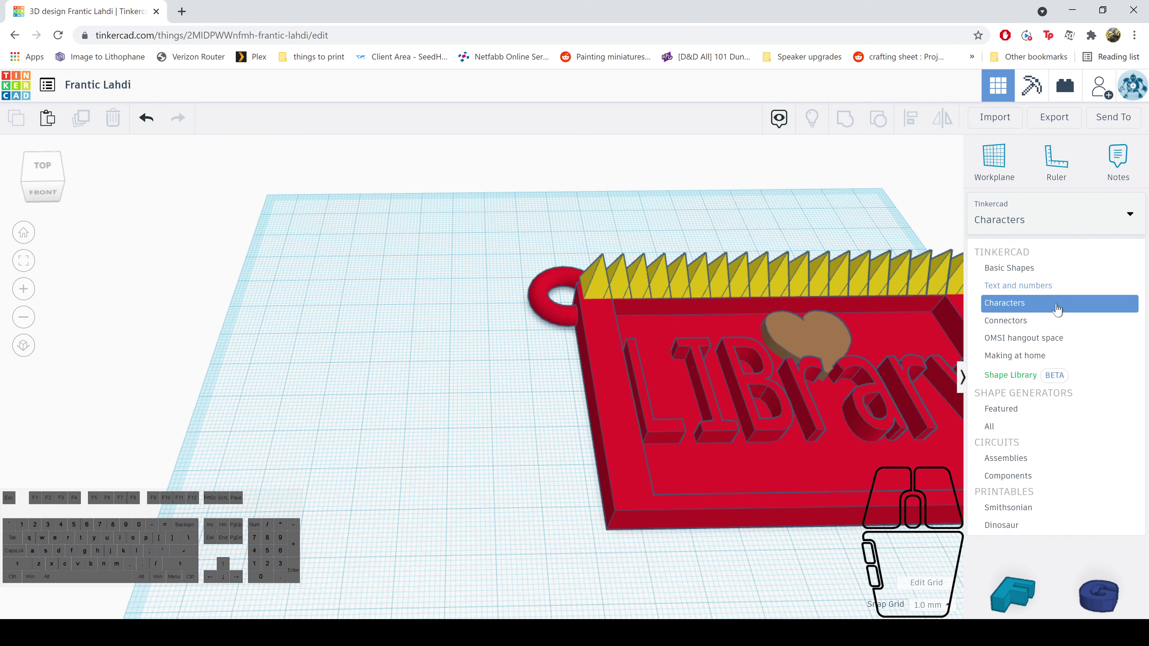
left_click(1072, 224)
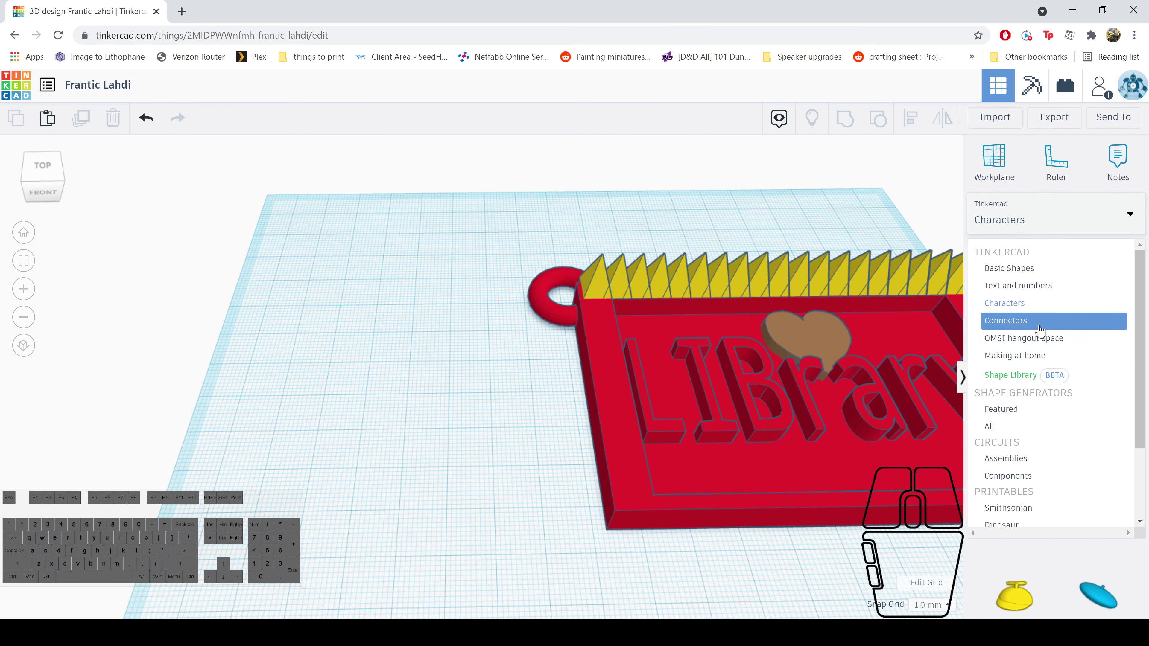
scroll(1064, 398, "down", 3)
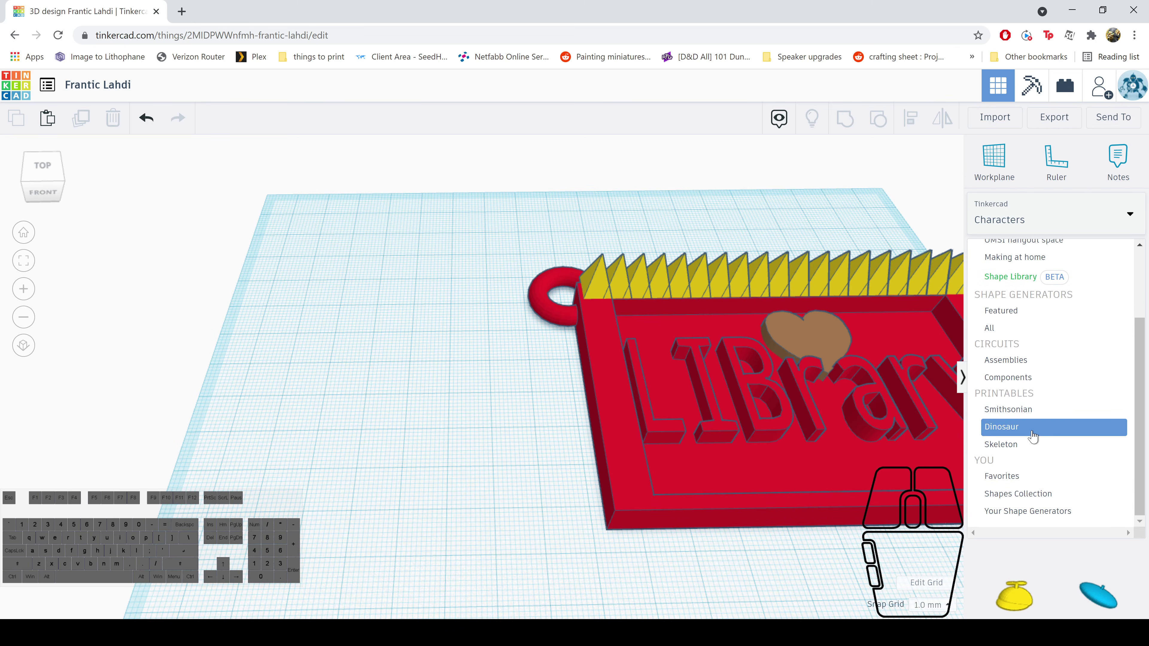
left_click(1033, 435)
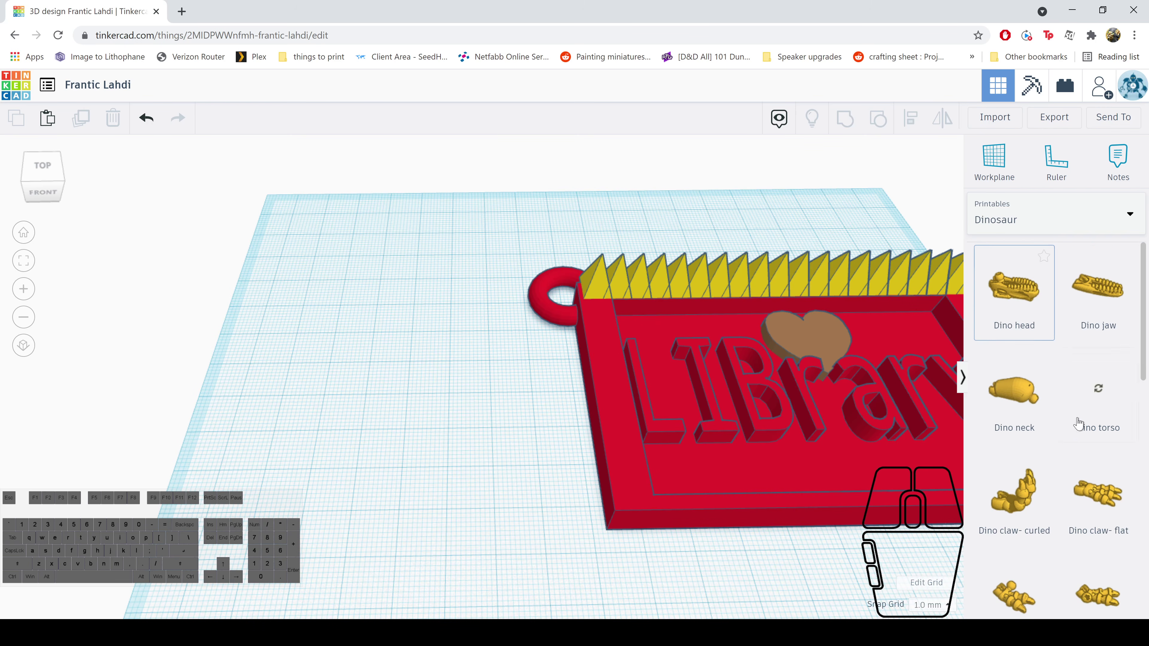
Show the Featured shape generators and look through the collection to its last shapes and back up
left_click(1077, 215)
scroll(1057, 462, "down", 3)
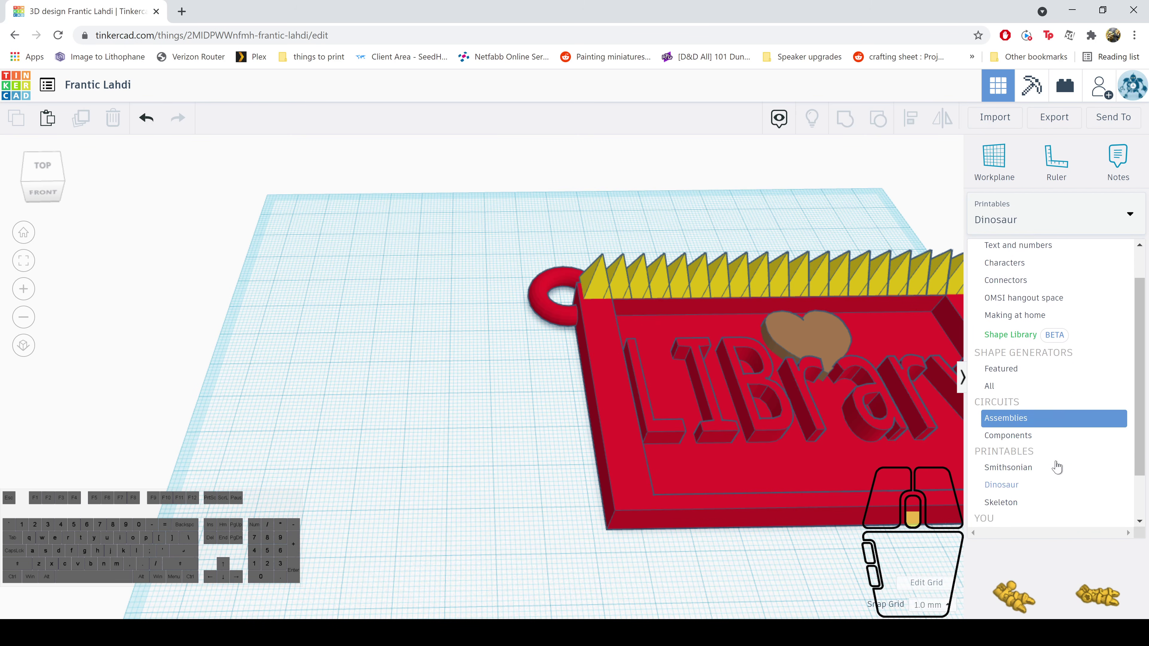
scroll(1050, 450, "up", 3)
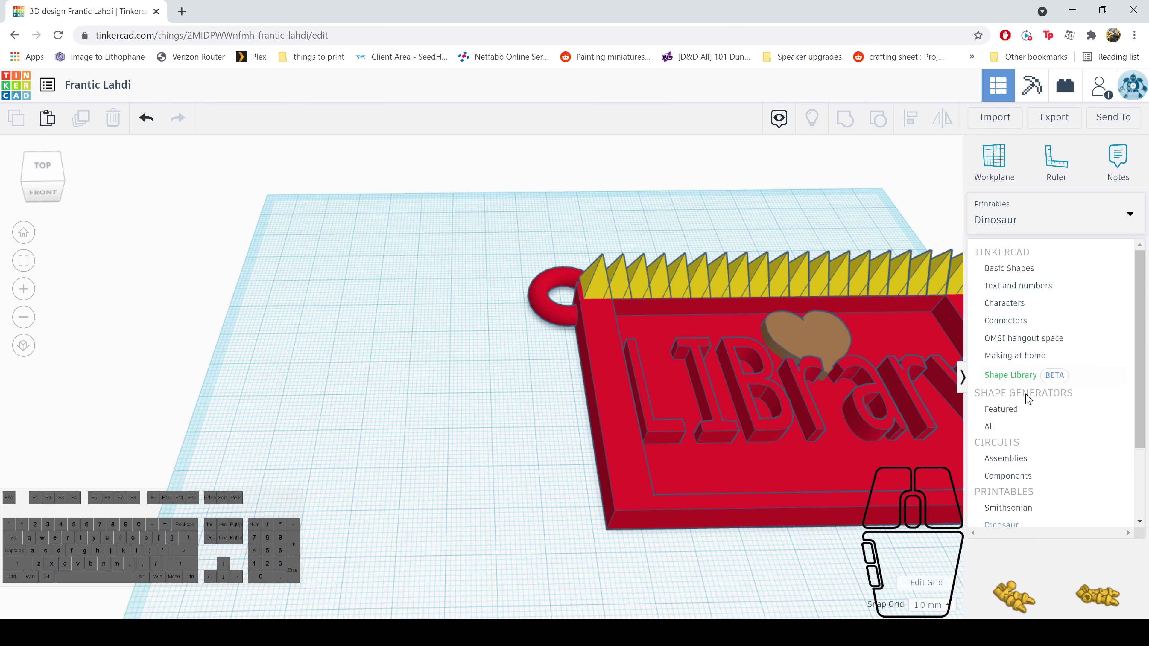
left_click(1011, 410)
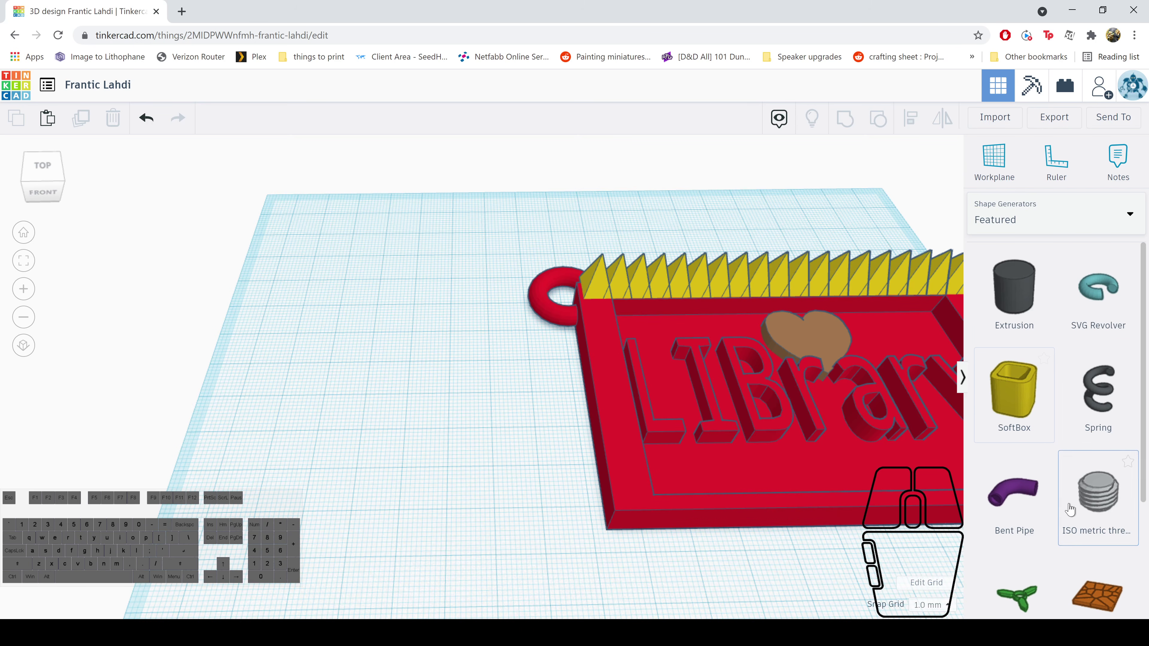
scroll(1055, 568, "down", 3)
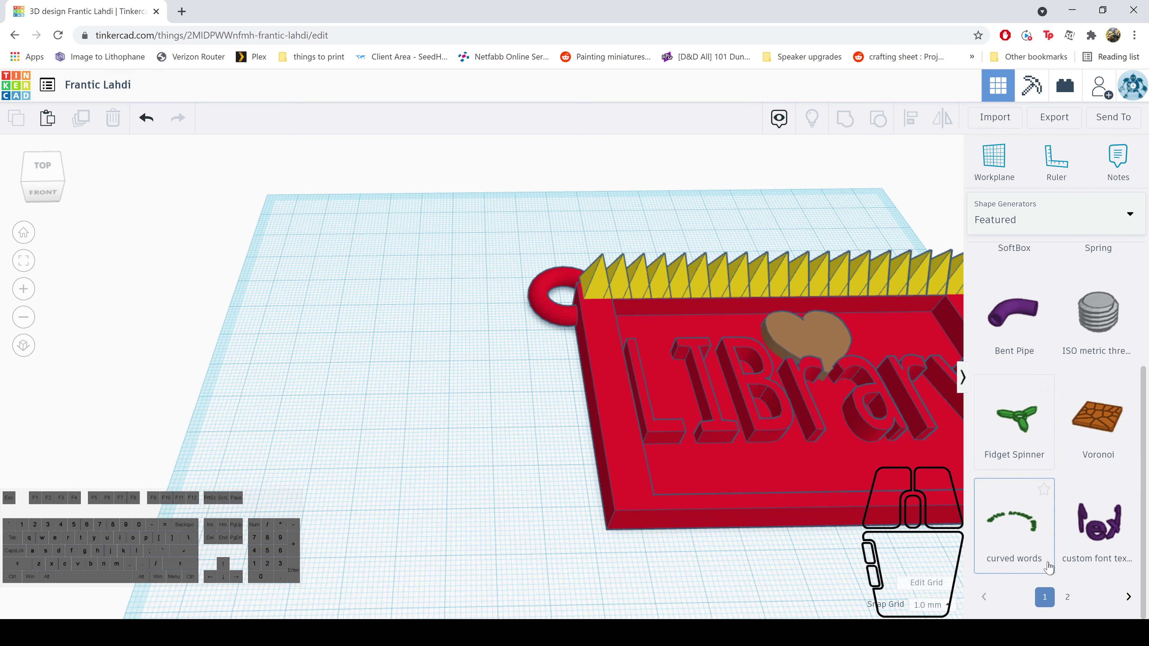
scroll(1105, 448, "up", 2)
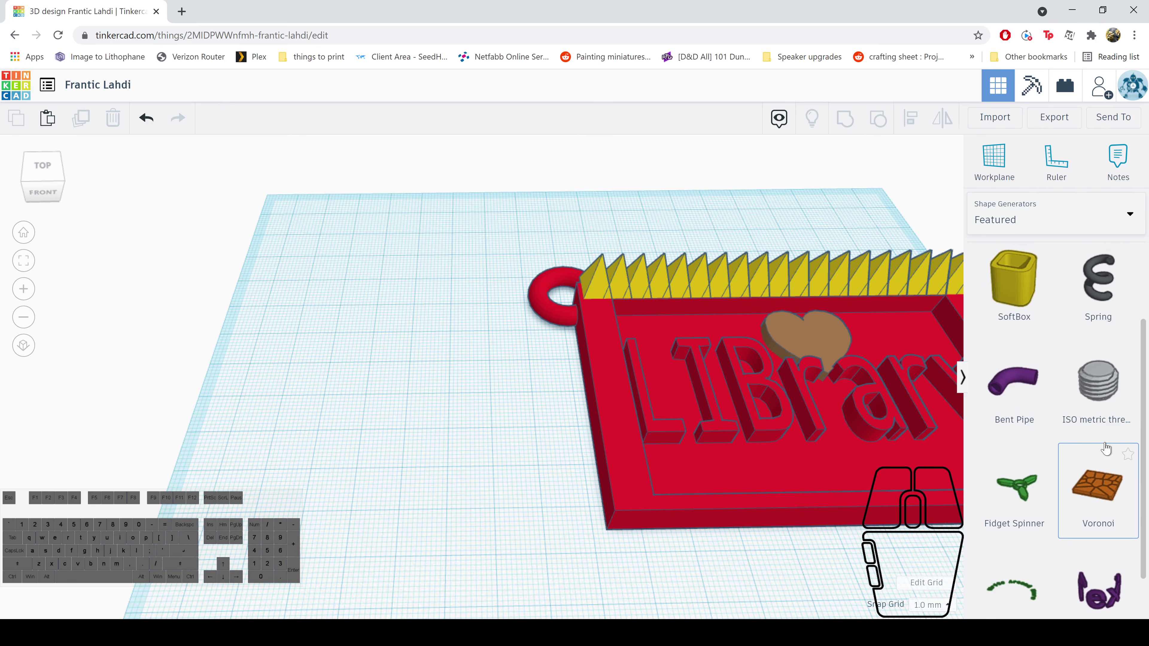
scroll(1100, 446, "up", 1)
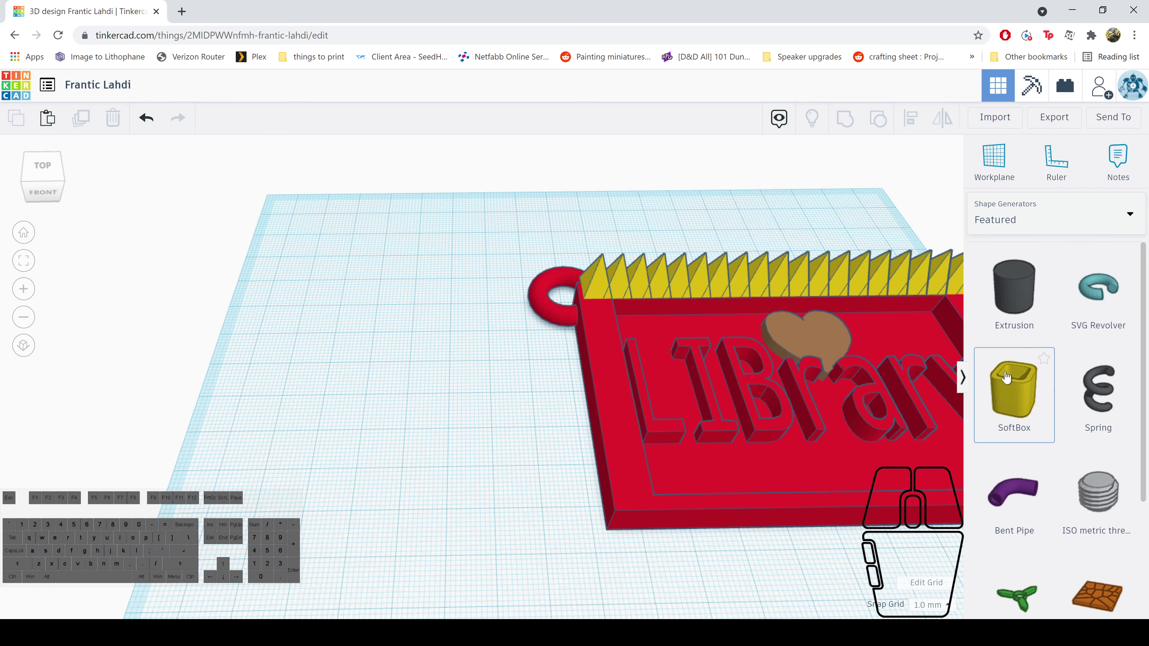
Try out a Spring beside the tag with R1 1, R2 20.91, Offset 0.31 and Rotations 3, and delete it
left_click(1031, 220)
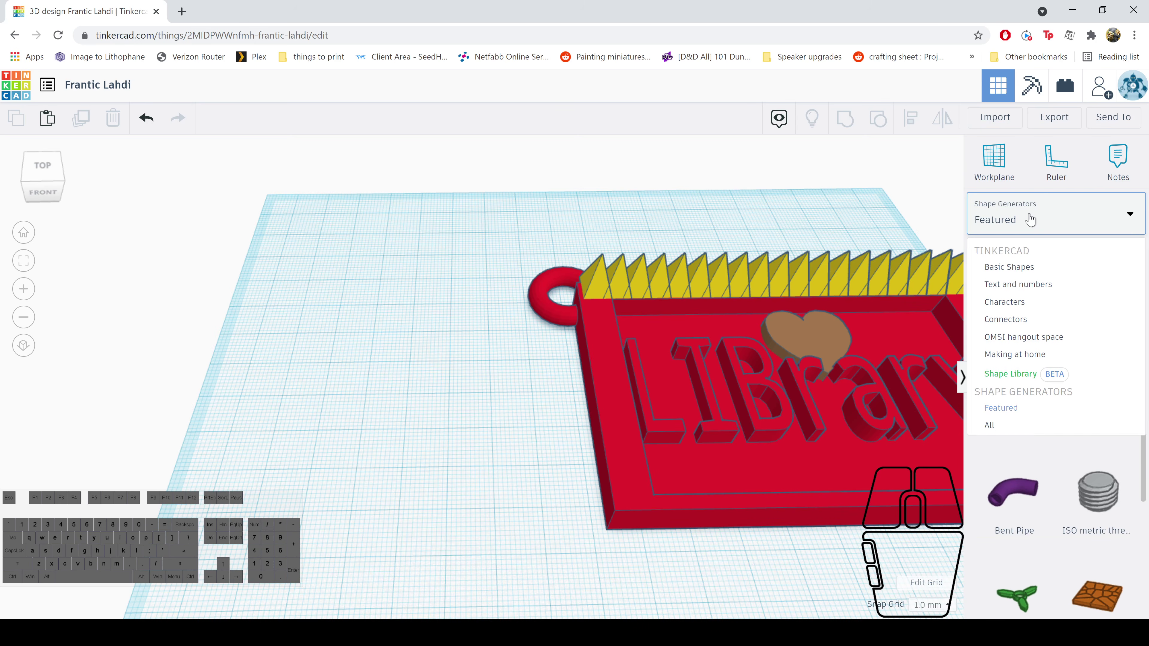
left_click(1001, 408)
left_click_drag(1095, 402, 394, 410)
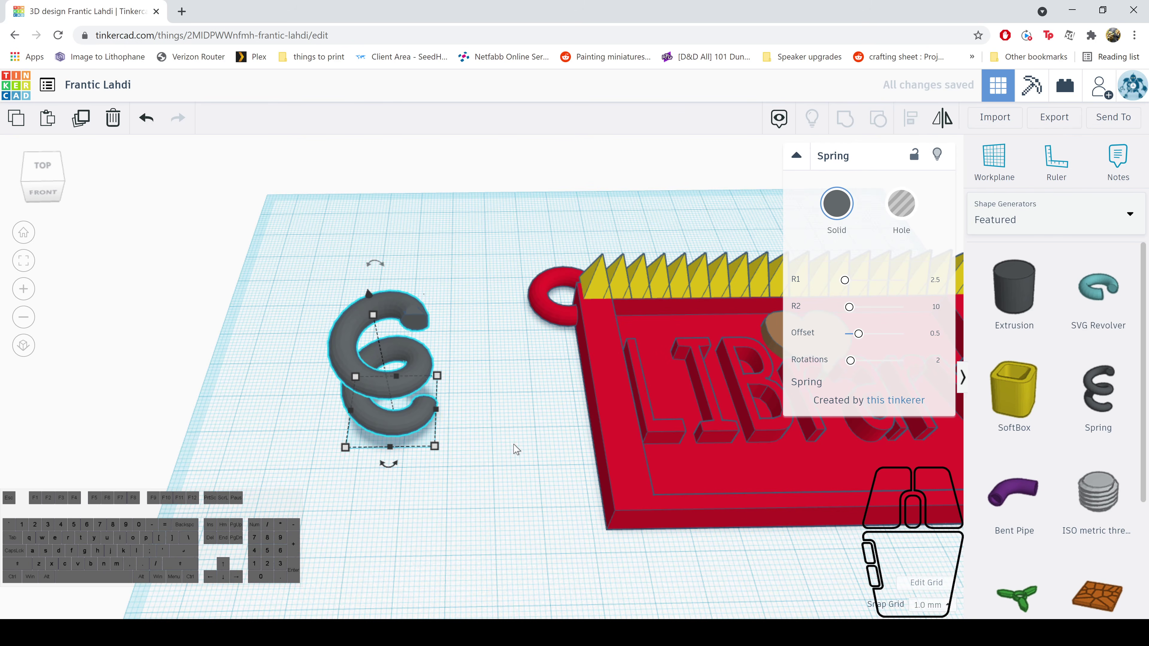
right_click_drag(516, 449, 487, 414)
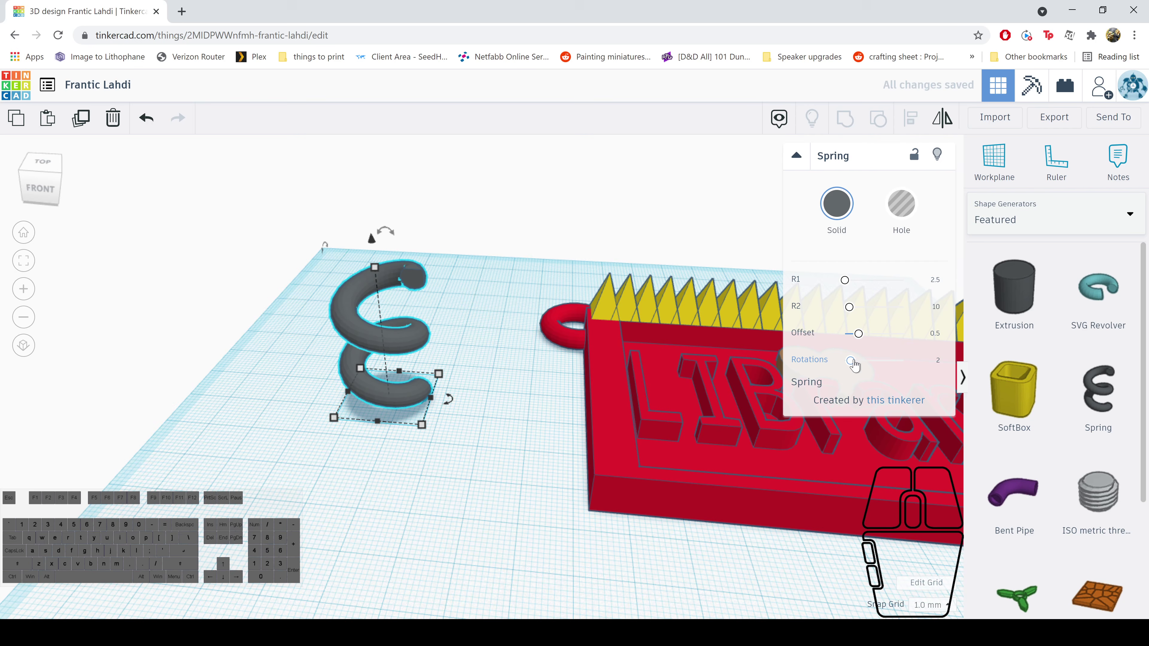
mouse_move(852, 361)
left_mouse_down()
mouse_move(878, 367)
mouse_move(854, 362)
mouse_move(863, 341)
mouse_move(848, 340)
mouse_move(864, 343)
mouse_move(853, 352)
left_mouse_up()
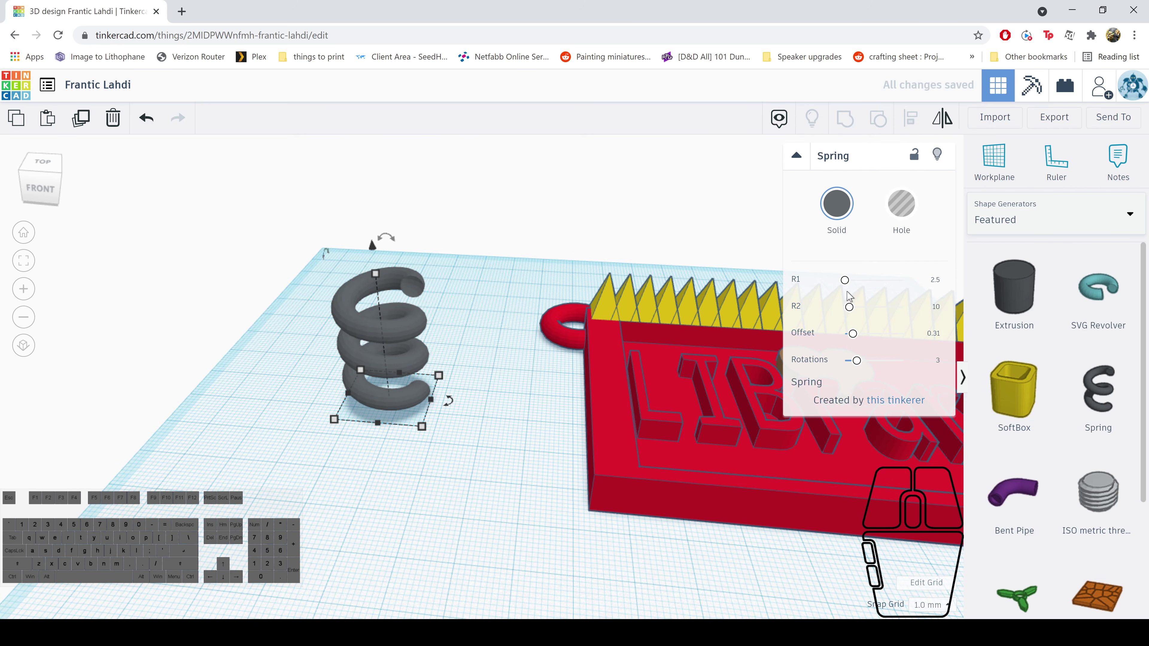
left_click_drag(845, 281, 856, 315)
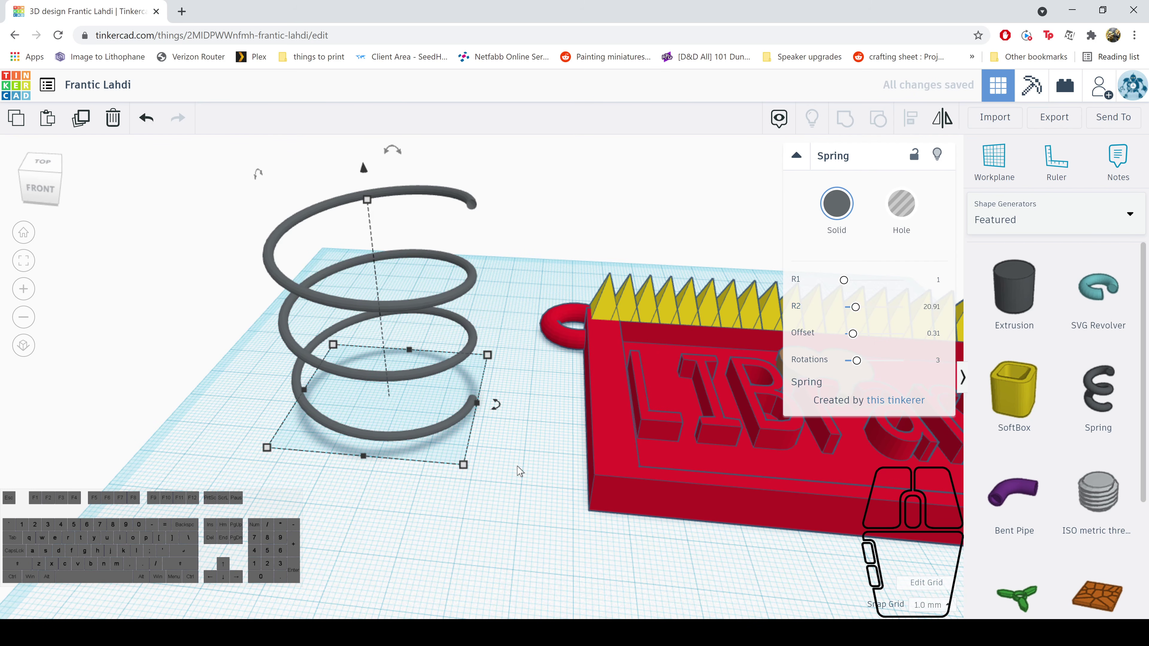
key("Delete")
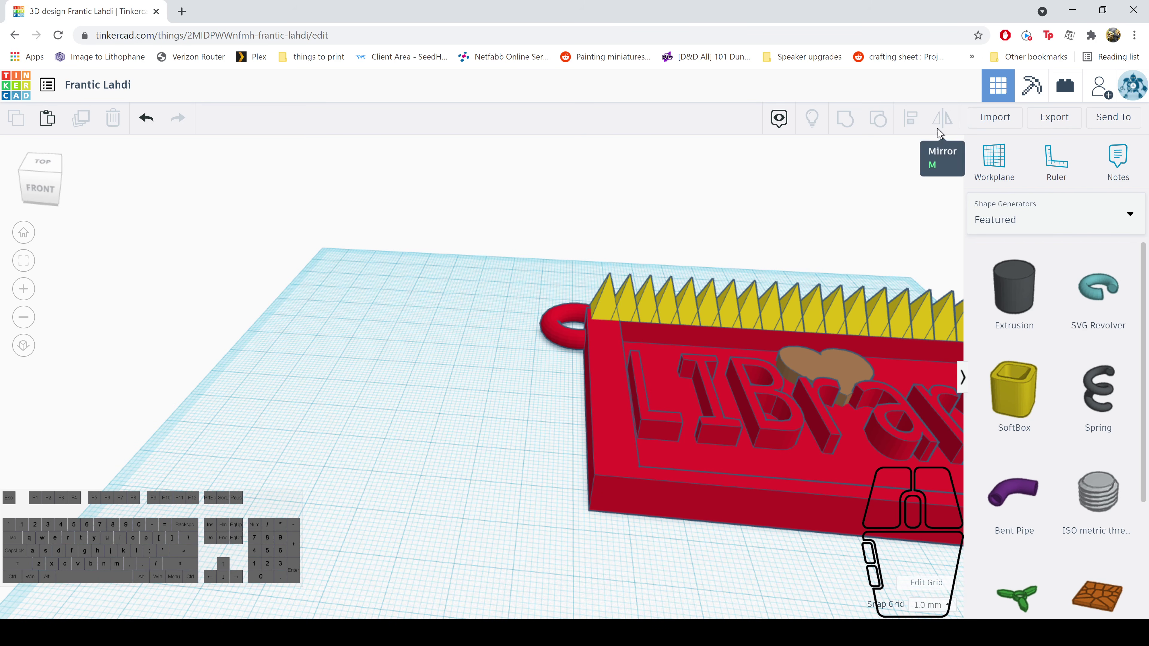
Place four solid cylinders from the Basic Shapes collection at staggered spots on the workplane beside the tag's ring end
left_click(1063, 217)
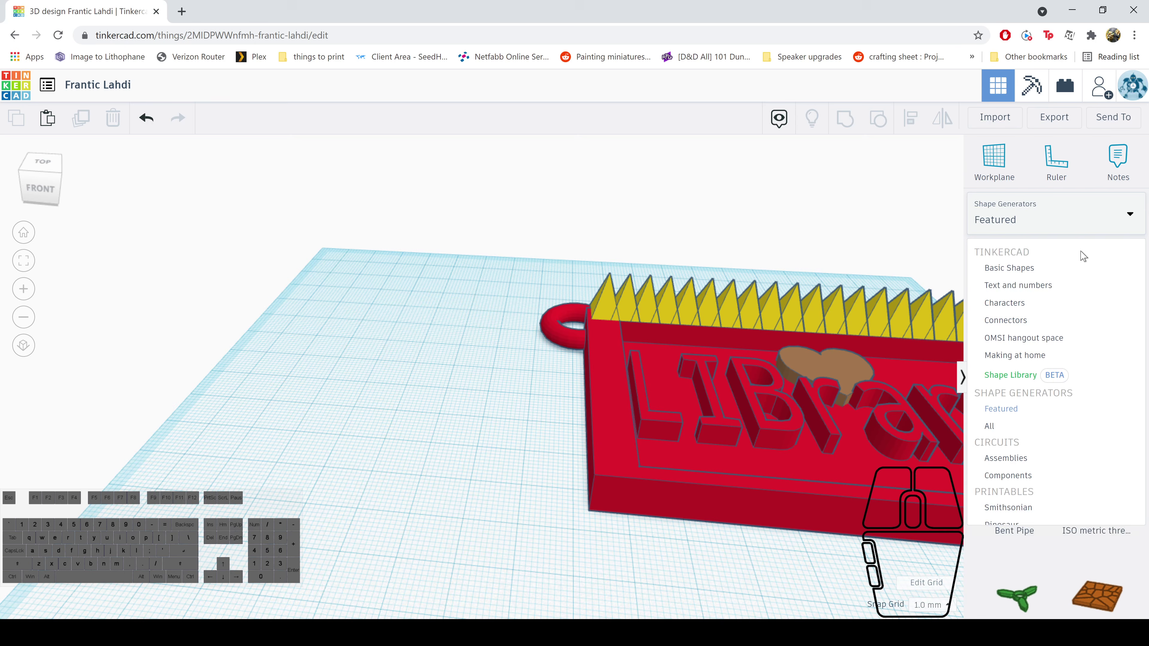
left_click(1034, 270)
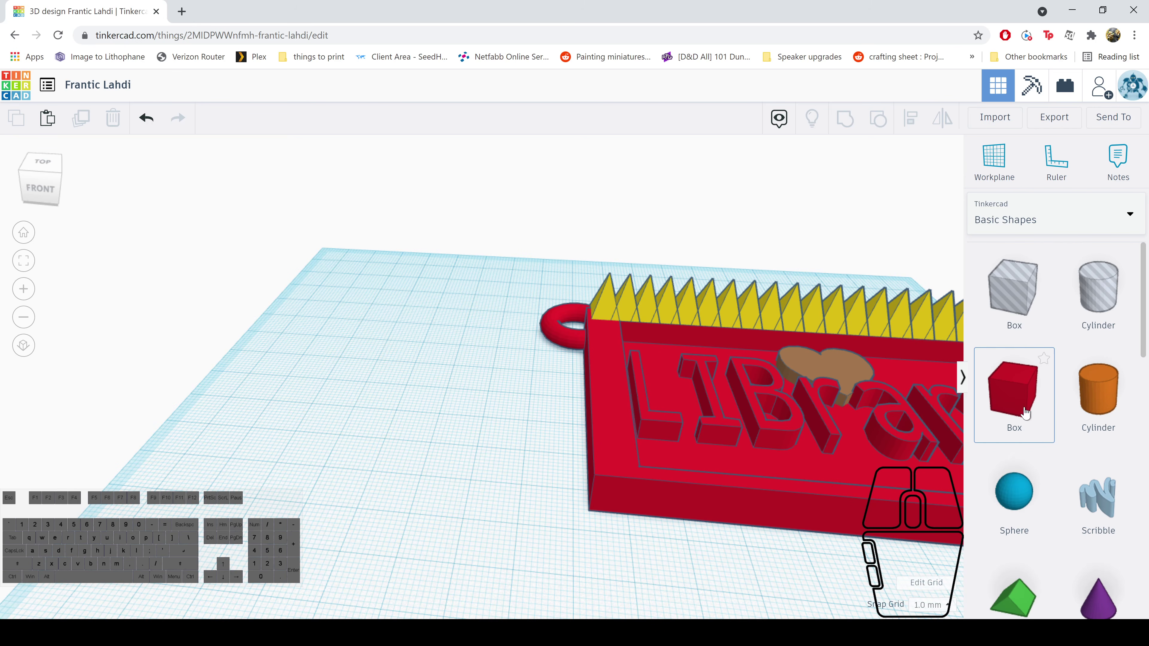
left_click_drag(1102, 409, 377, 330)
right_click_drag(464, 411, 509, 435)
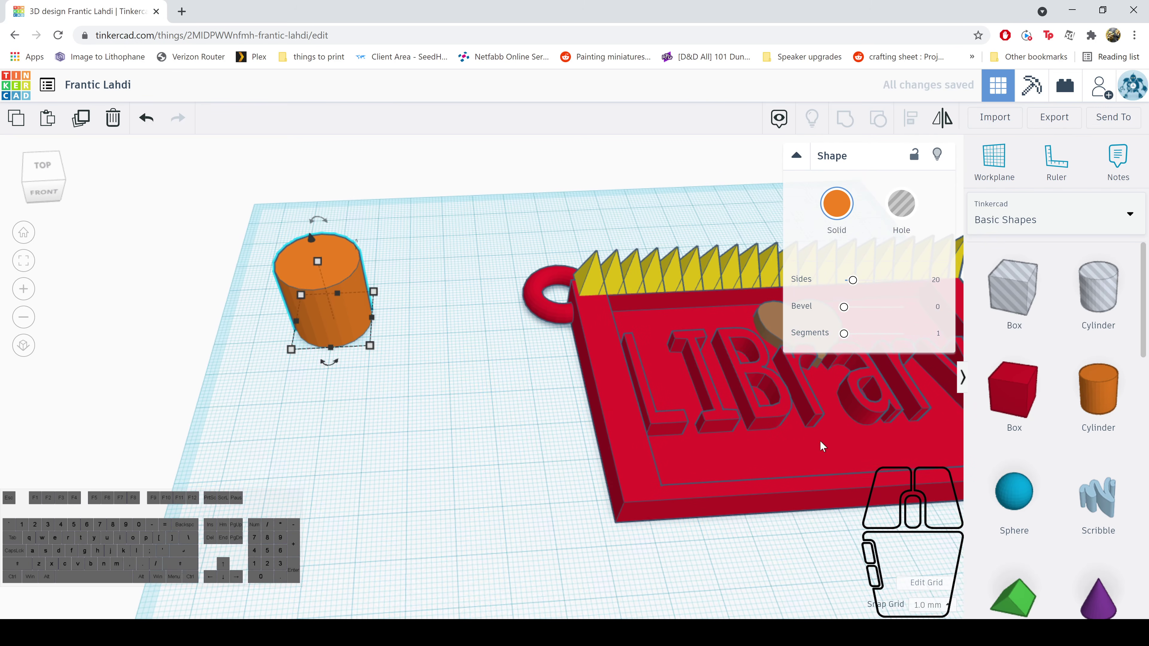
left_click_drag(1103, 410, 422, 380)
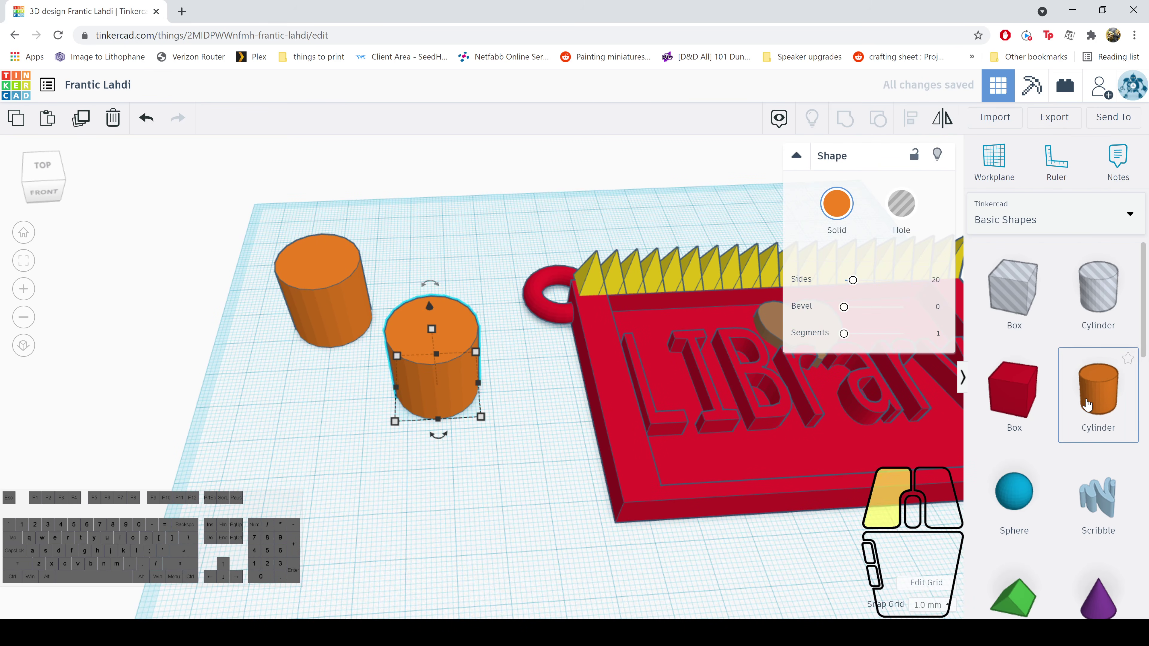
left_click_drag(1099, 398, 311, 498)
scroll(670, 464, "down", 2)
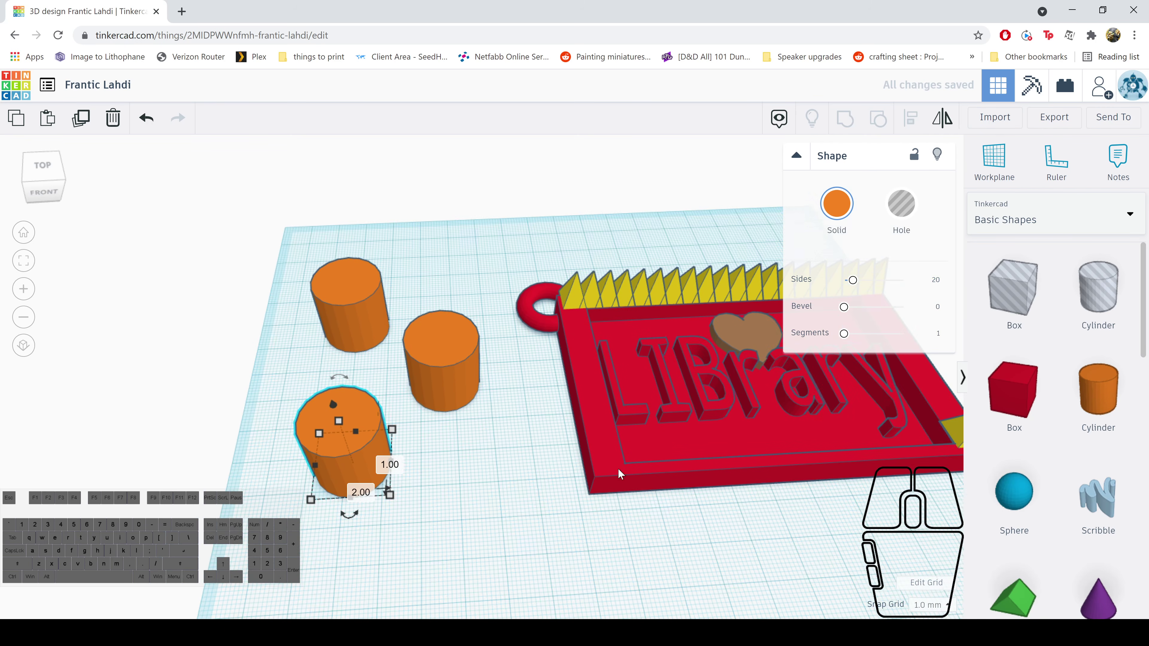
left_click_drag(1097, 409, 466, 566)
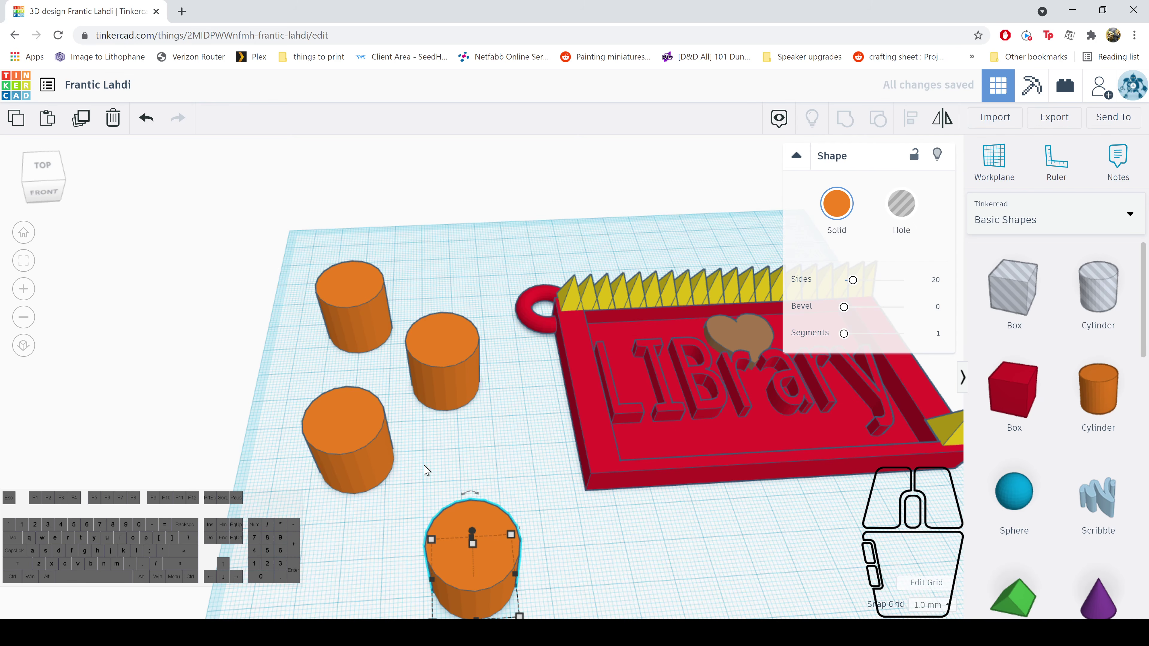
Align the four cylinders on their common left-to-right centre so they form one row from front to back
right_click_drag(691, 542, 819, 213)
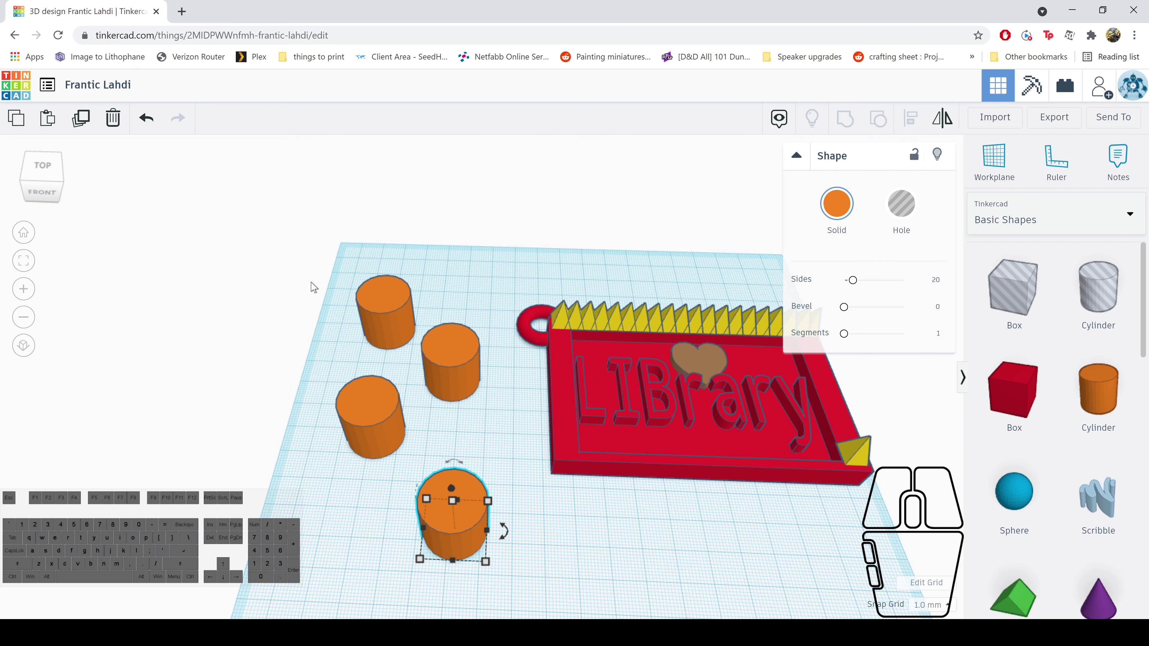
left_click_drag(309, 259, 497, 596)
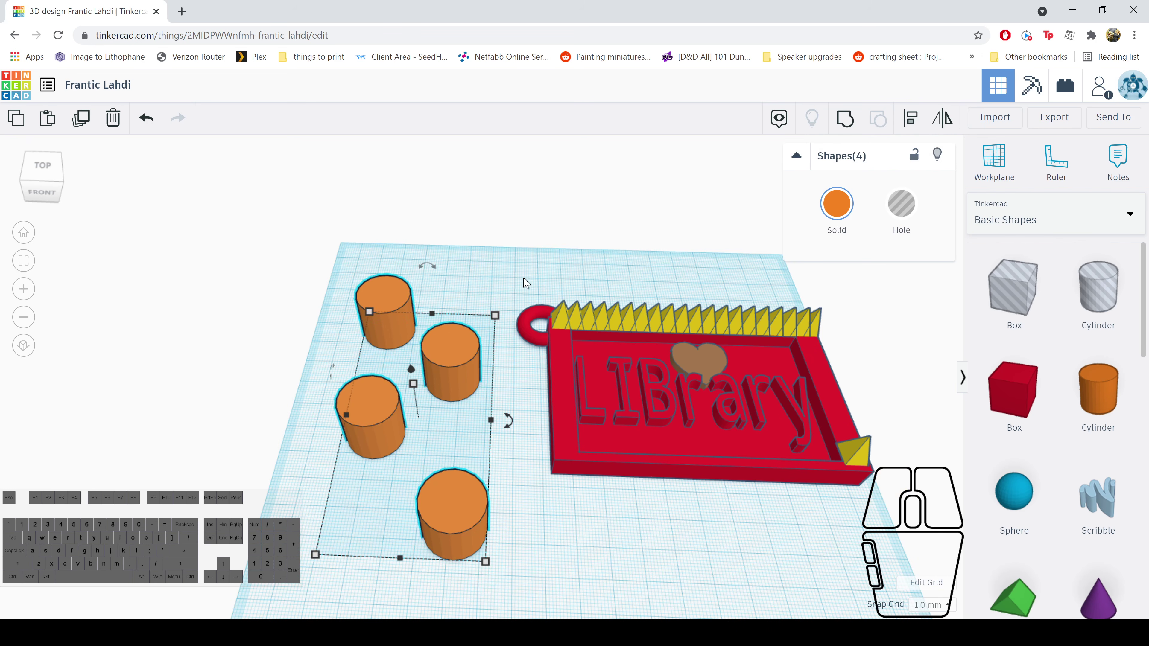
left_click(911, 128)
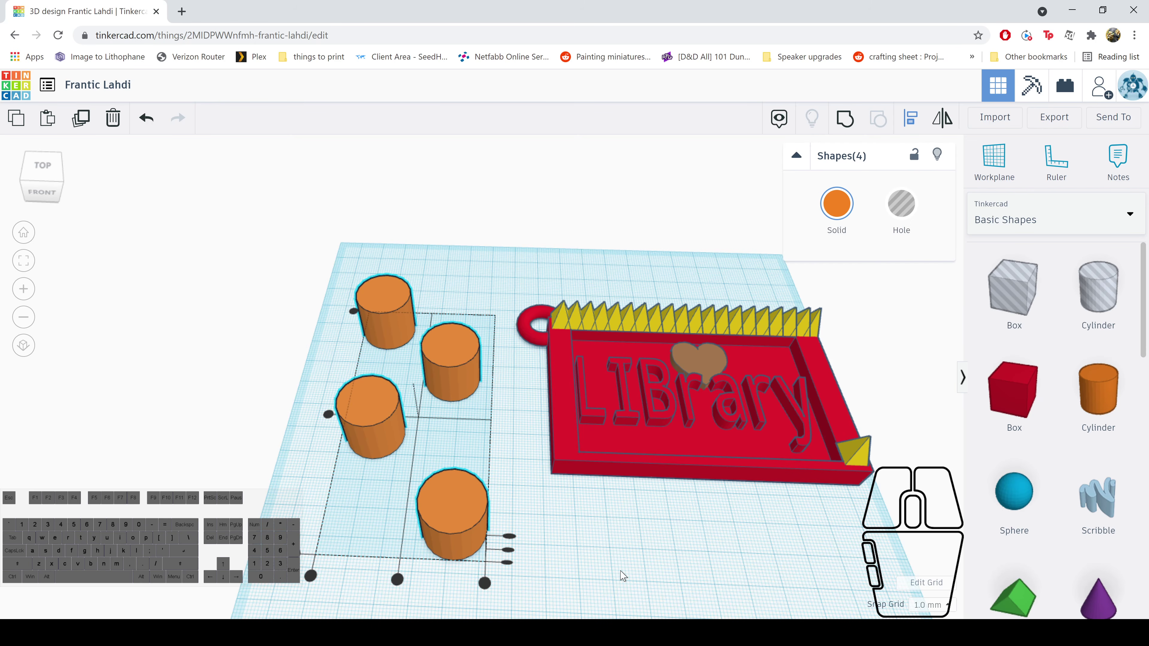
right_click_drag(621, 576, 442, 547)
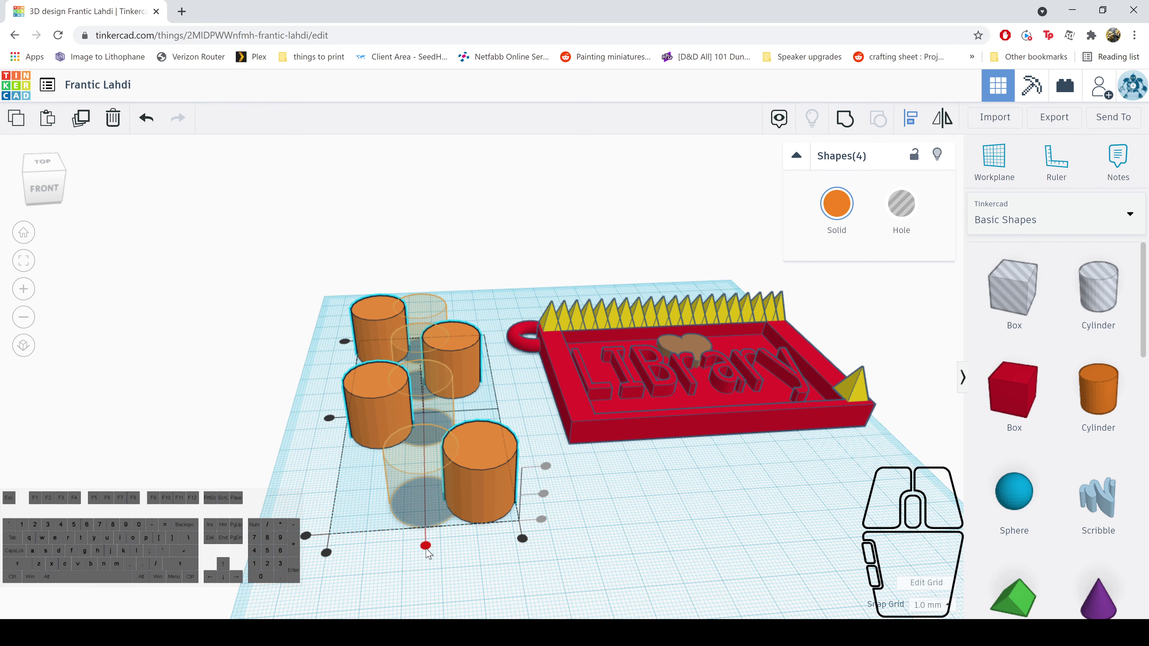
left_click(426, 547)
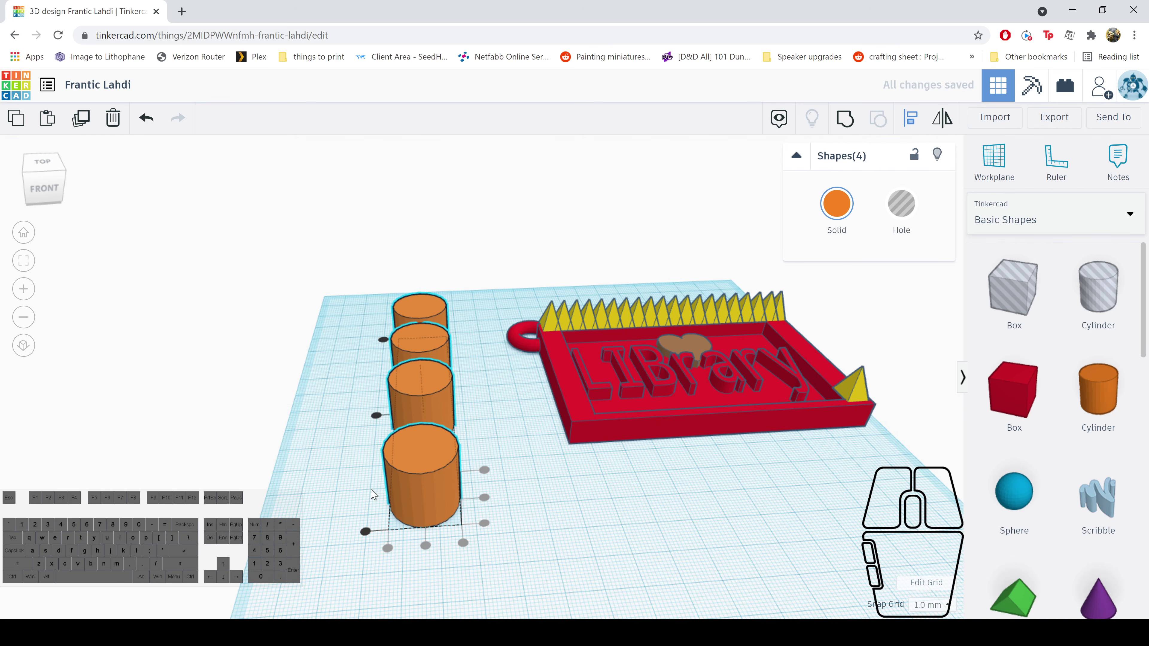
left_click(331, 386)
right_click_drag(329, 409, 248, 412)
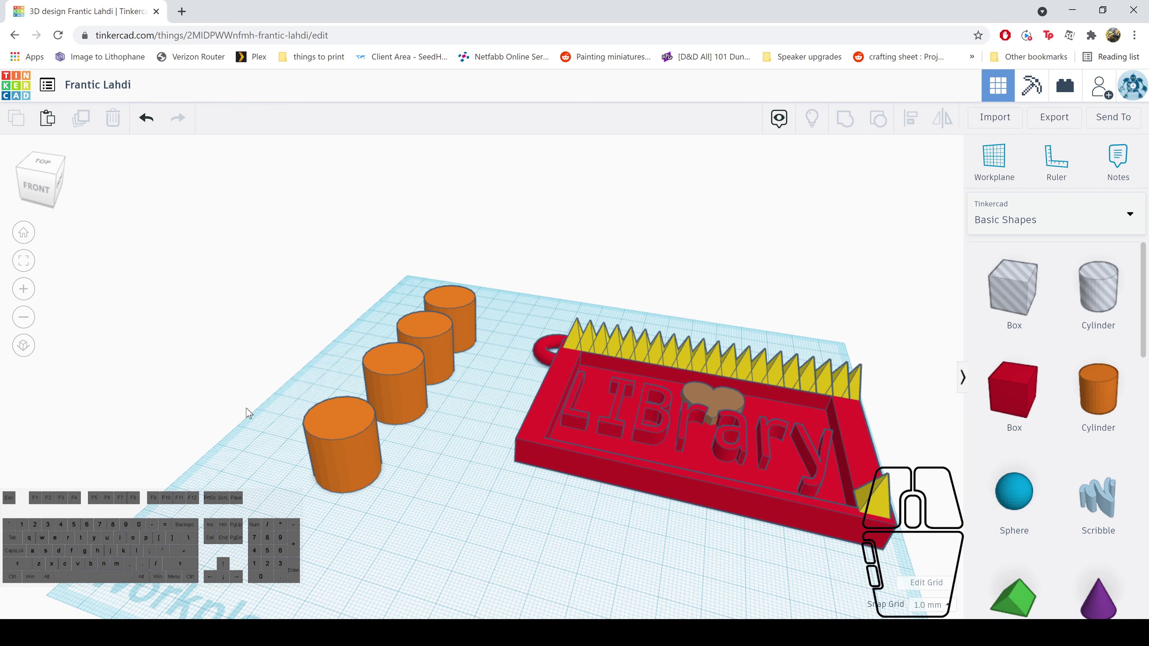
Delete all four cylinders in the row beside the tag
left_click_drag(304, 266, 454, 485)
key("Delete")
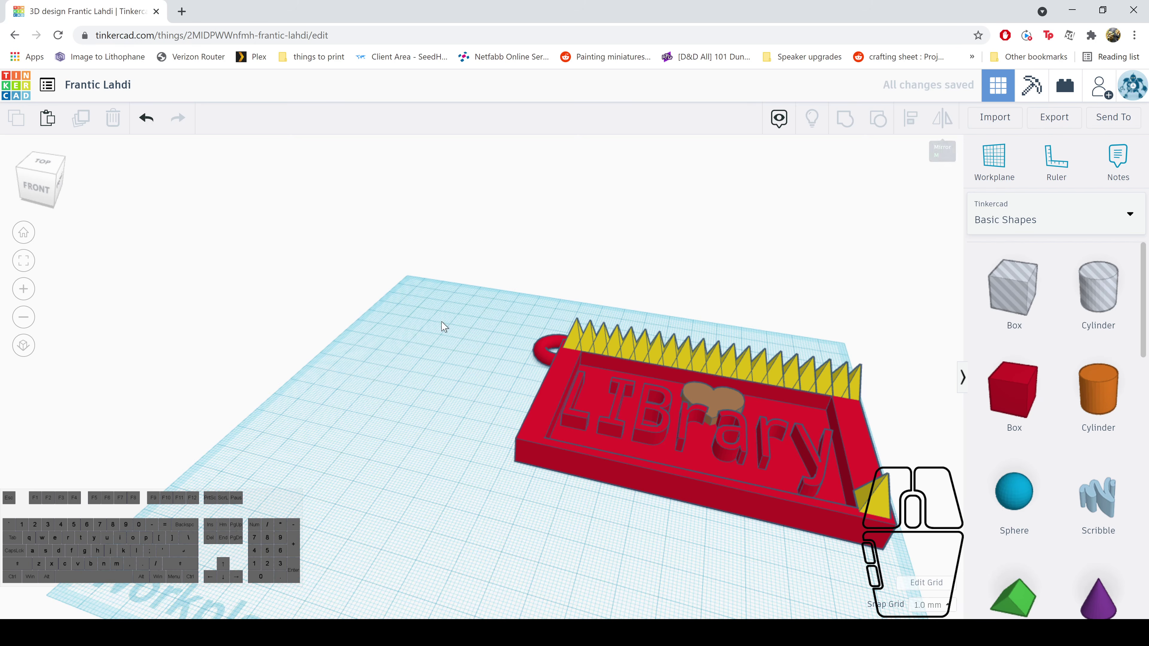
right_click_drag(324, 400, 372, 391)
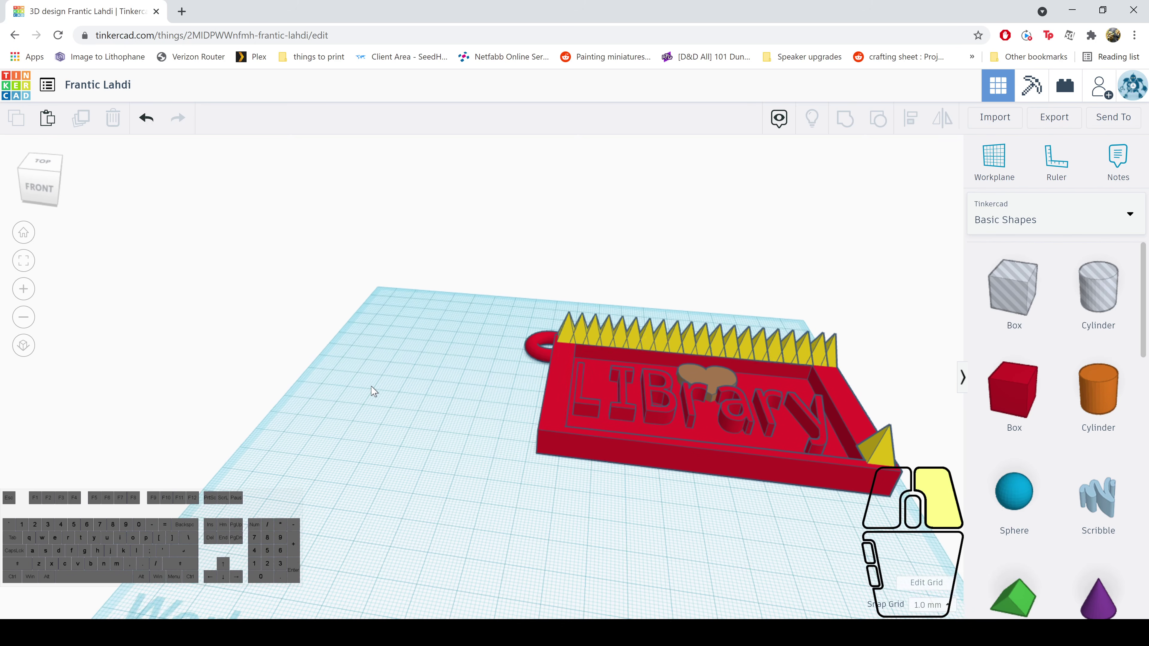
Place a green roof shape on the workplane beside the tag and rotate it 90° onto its side
left_click_drag(1026, 608, 375, 407)
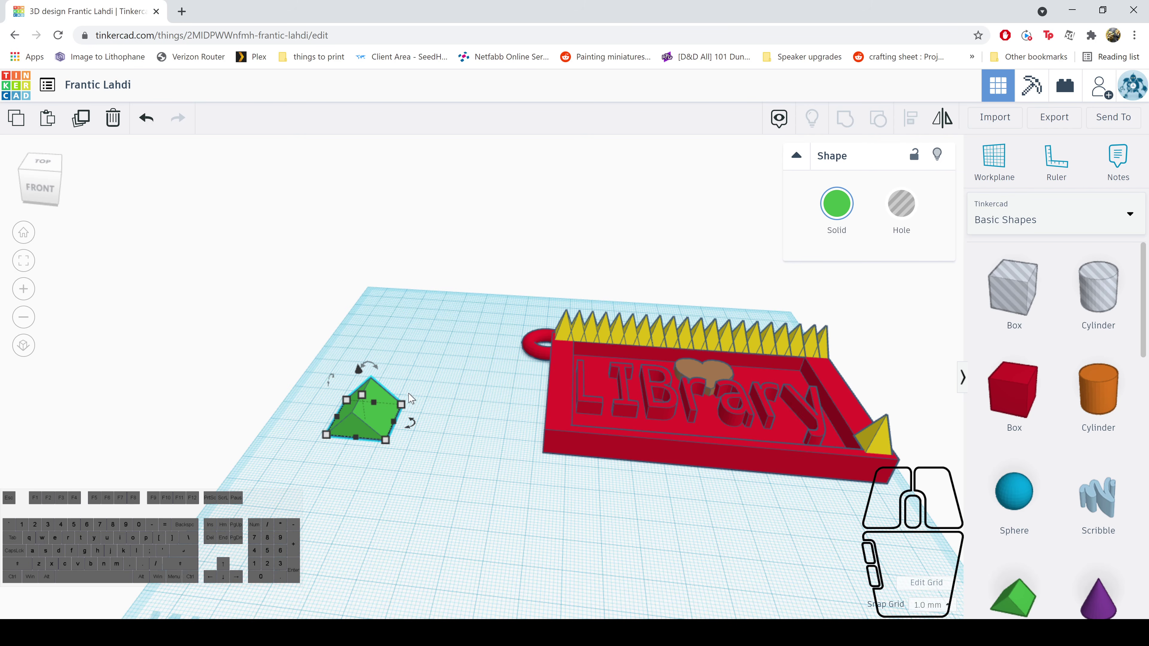
right_click_drag(429, 371, 466, 358)
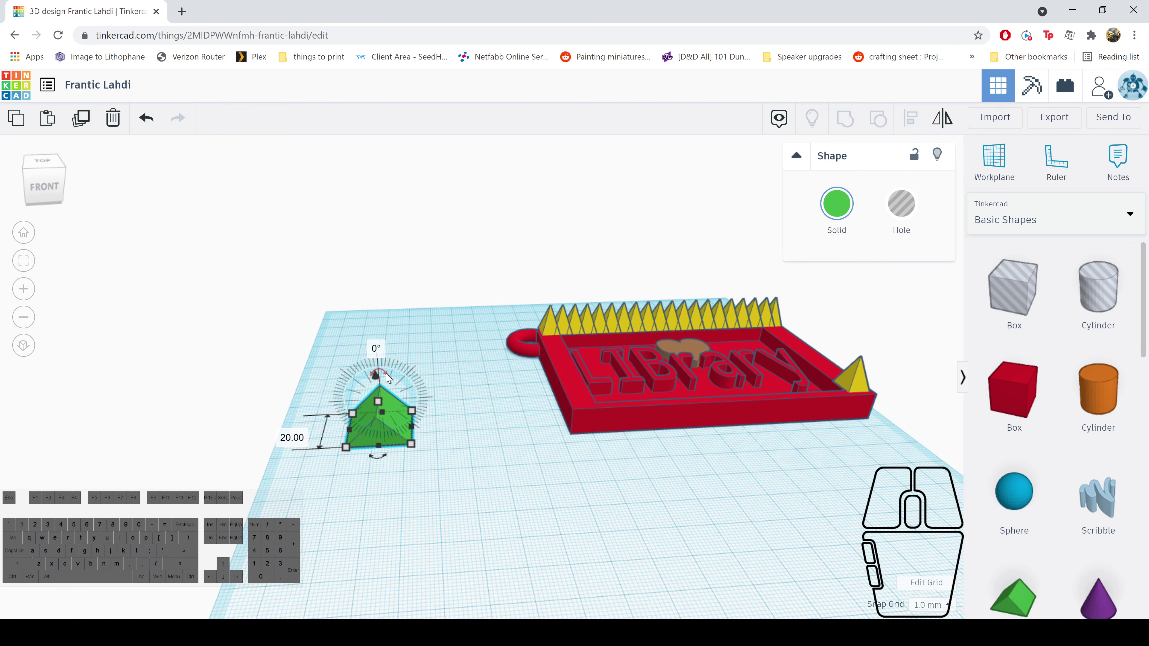
left_click(370, 377)
left_click(366, 419)
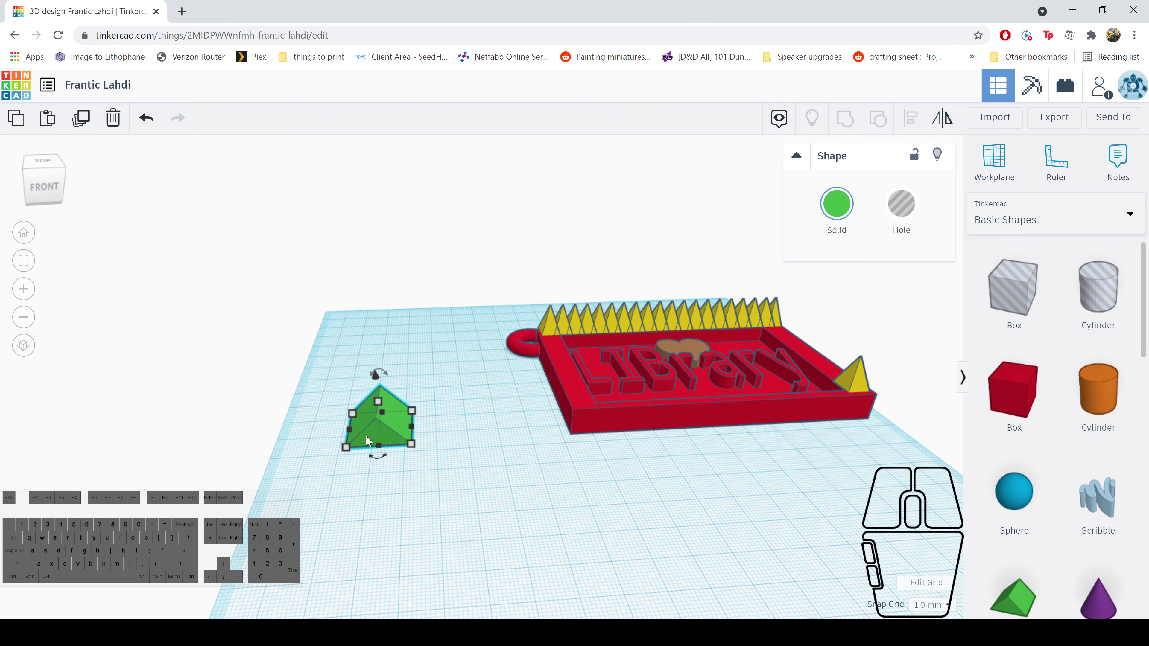
left_click_drag(377, 373, 220, 410)
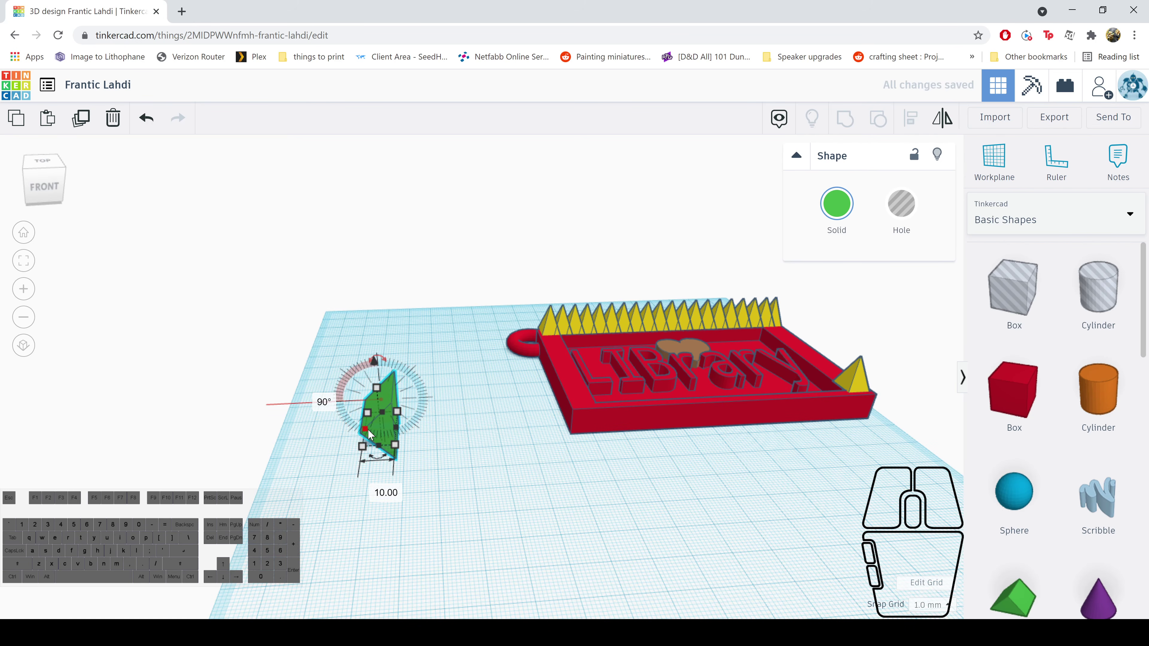
Stretch the rotated roof shape wider on the side facing away from the tag
left_click_drag(369, 434, 352, 436)
right_click_drag(512, 506, 483, 455)
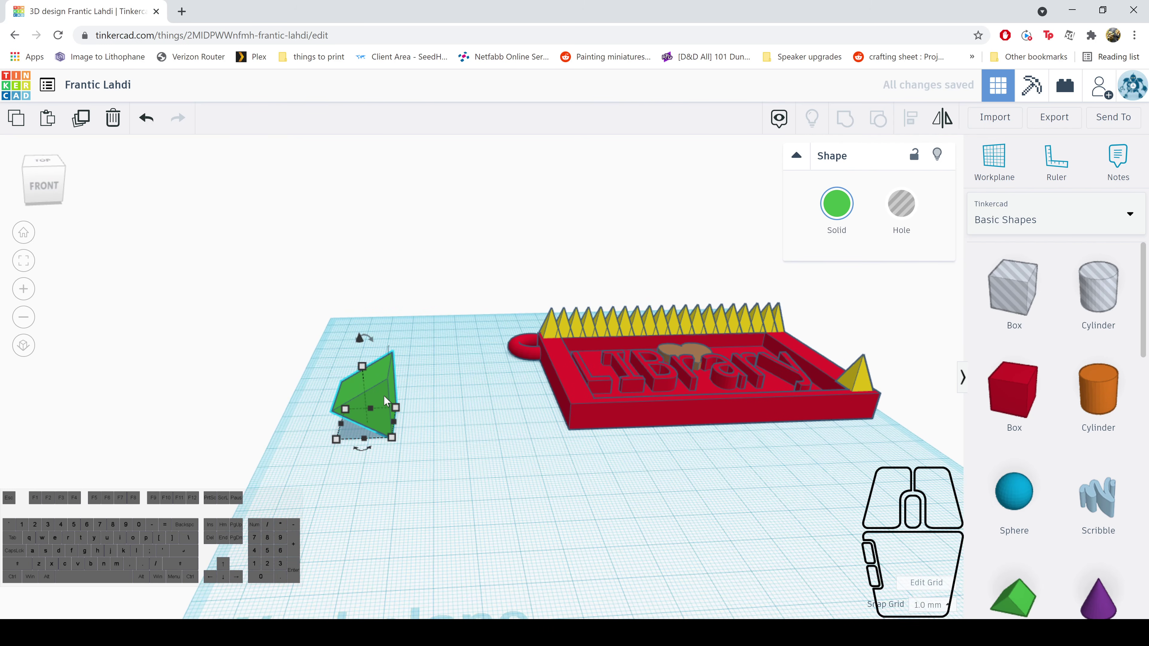
right_click_drag(383, 395, 324, 454)
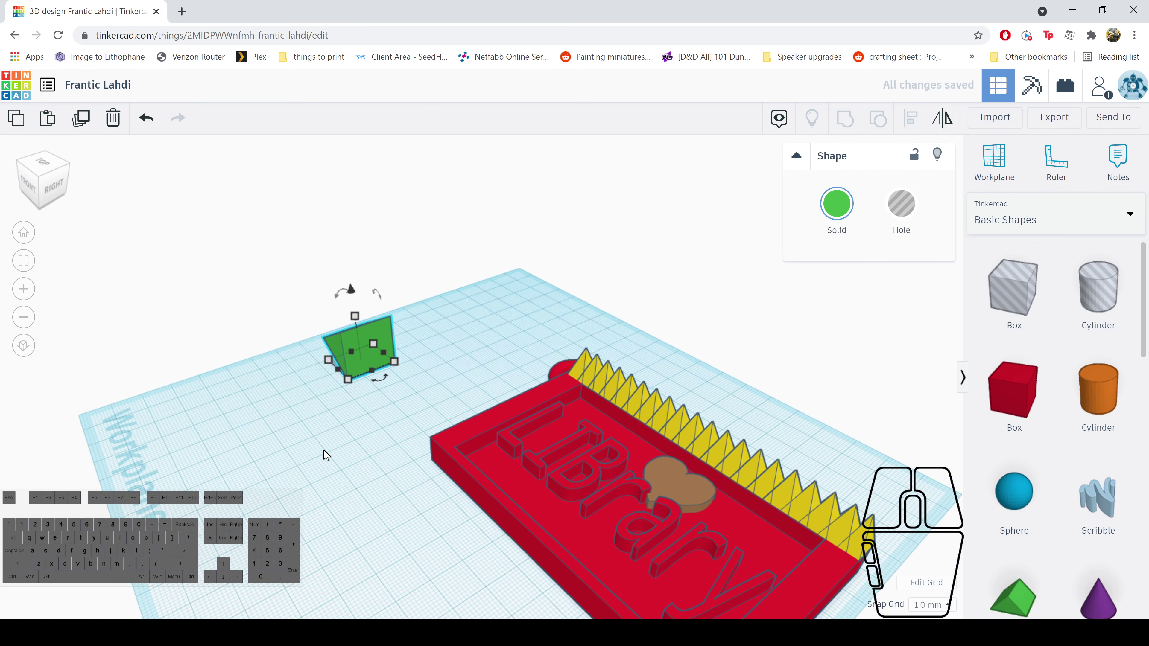
right_click_drag(423, 411, 316, 410)
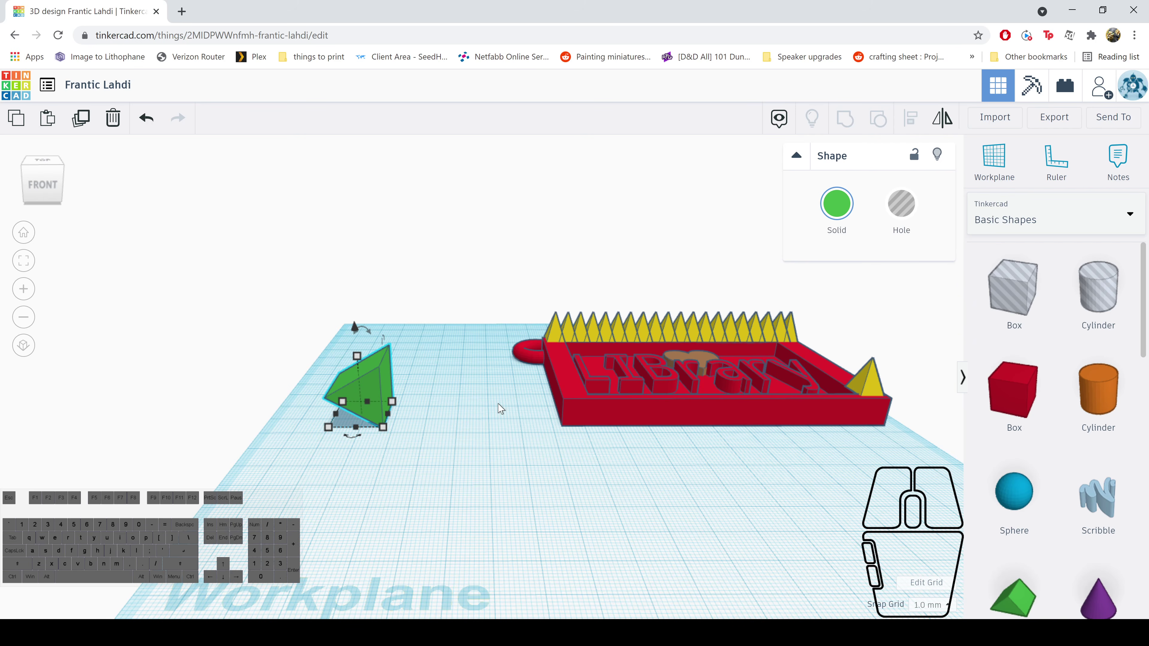
Duplicate the green roof shape and move the copy 31 mm sideways toward the tag
right_click_drag(500, 409, 491, 447)
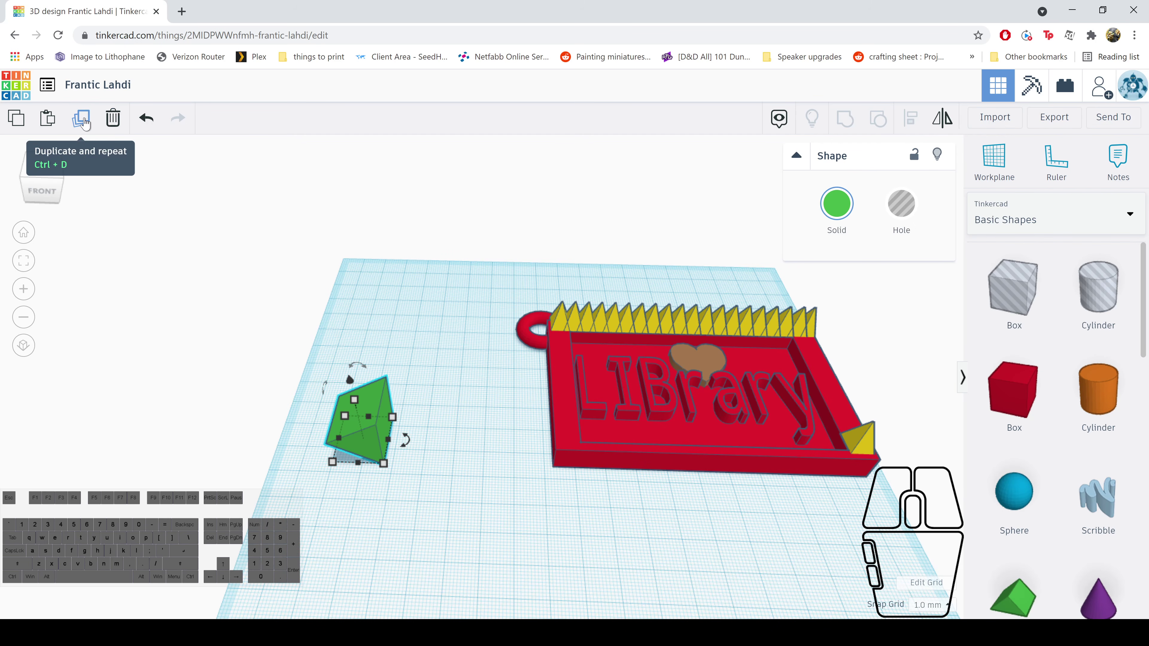
left_click(83, 121)
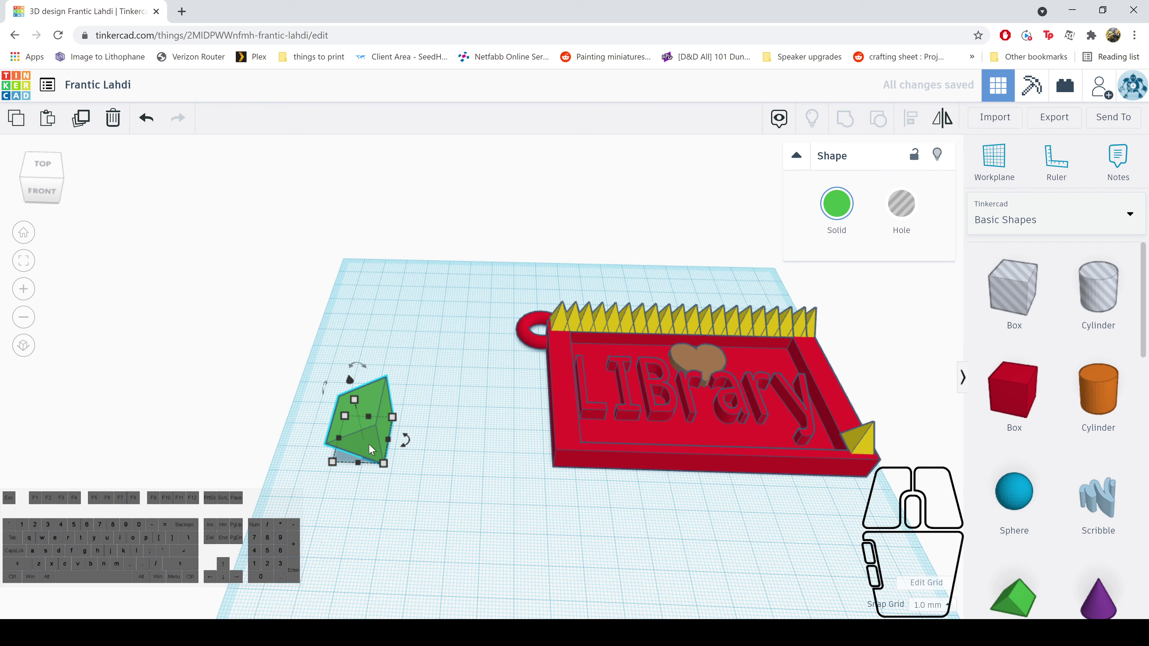
left_click_drag(370, 444, 466, 448)
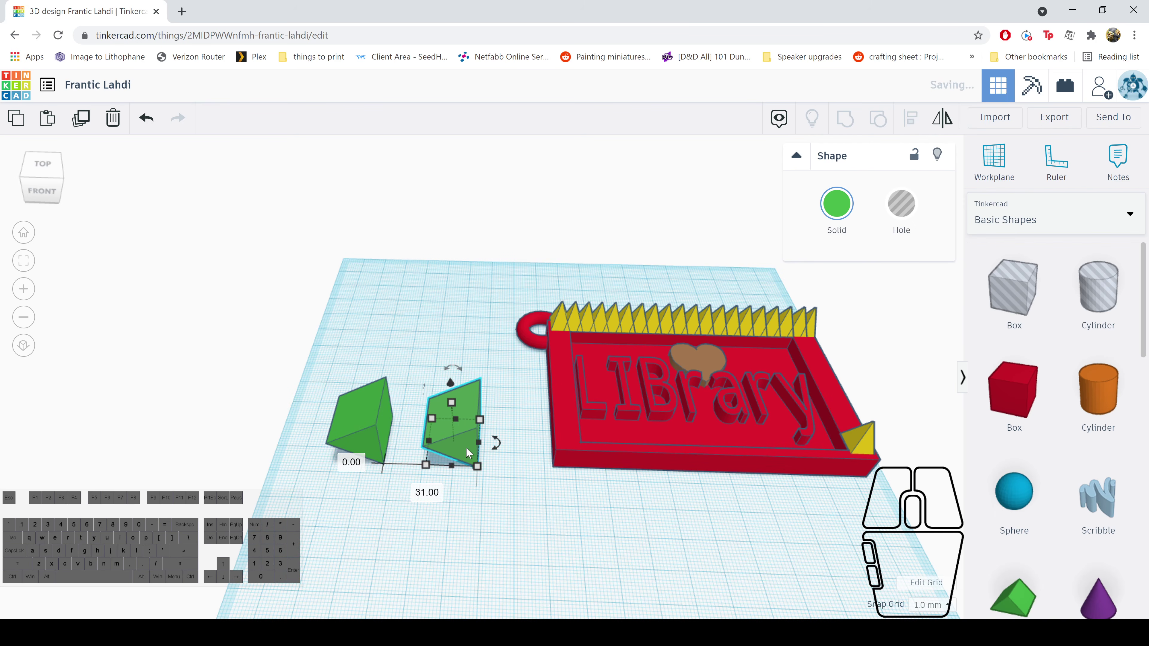
Mirror the copied roof shape left to right so it faces opposite to the original
left_click(949, 121)
right_click_drag(561, 494, 556, 516)
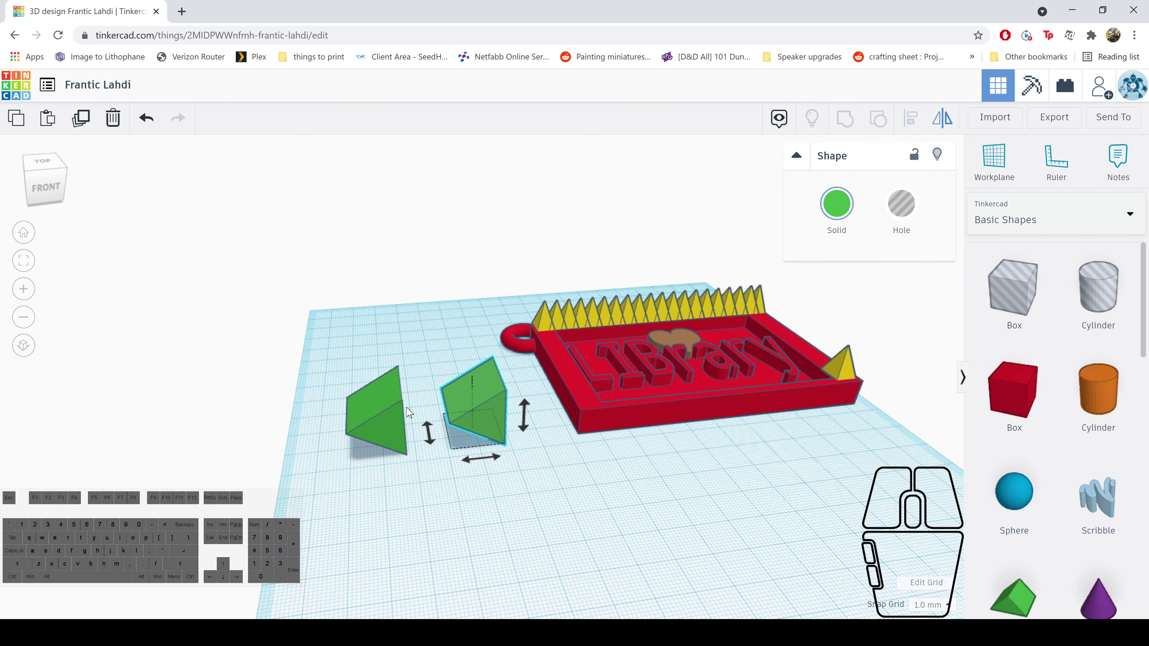
left_click(482, 463)
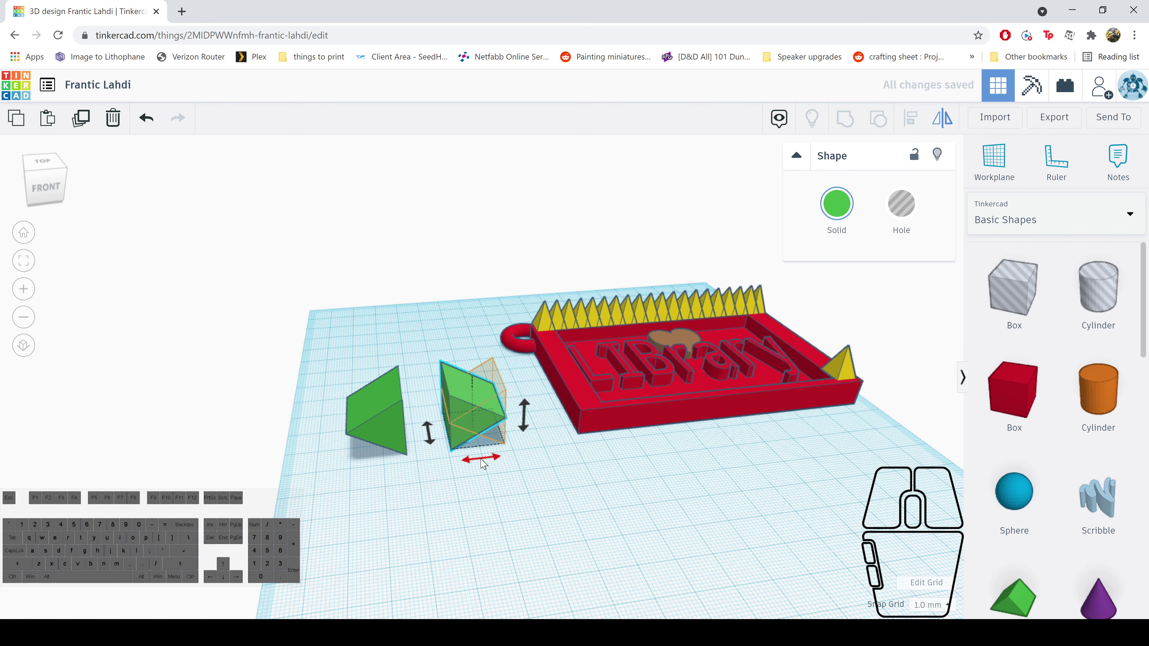
left_click(554, 493)
right_click_drag(592, 477, 548, 483)
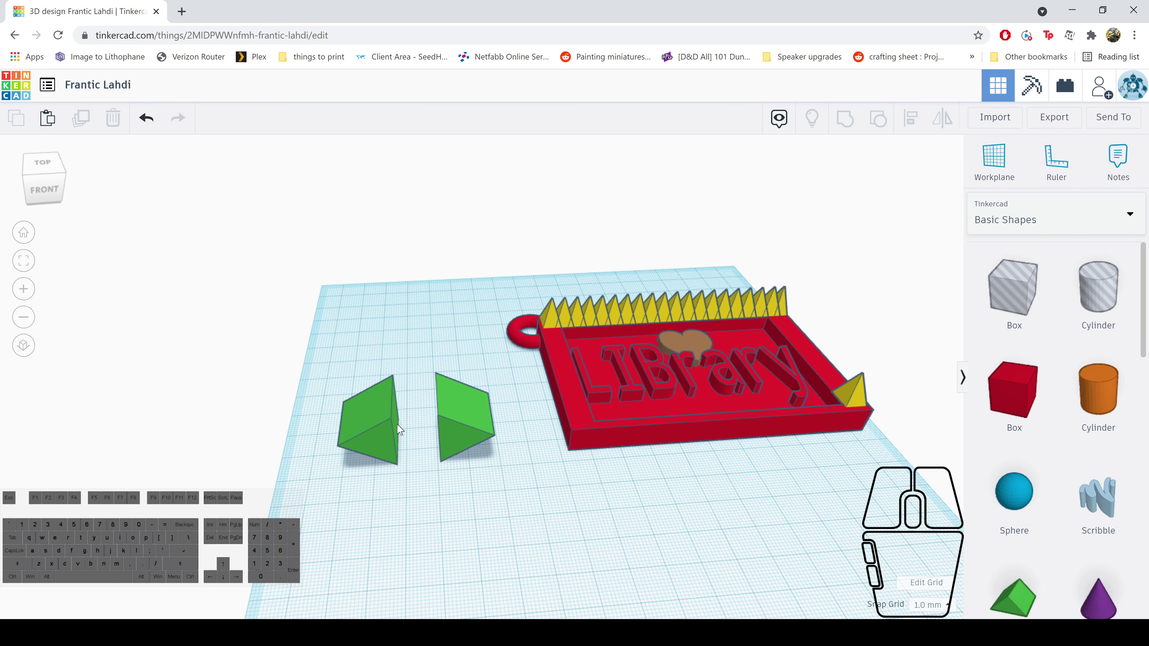